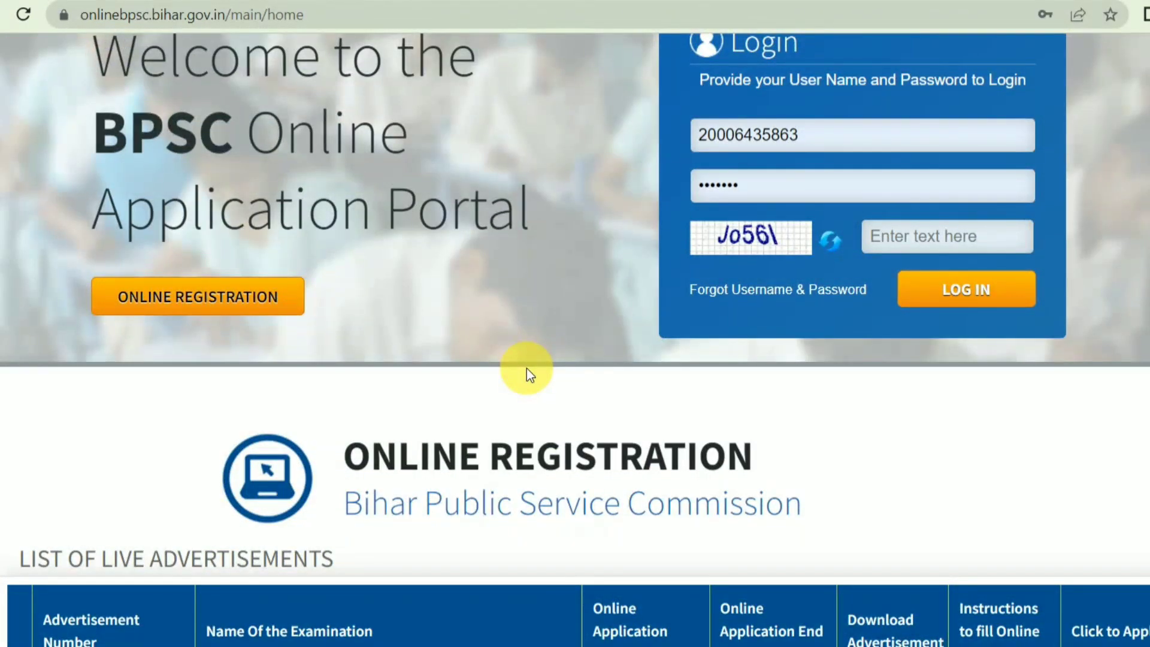
Scroll the home page to the live advertisements table showing 26/2023 and the Integrated 69th CCE
scroll(527, 369, down, 6)
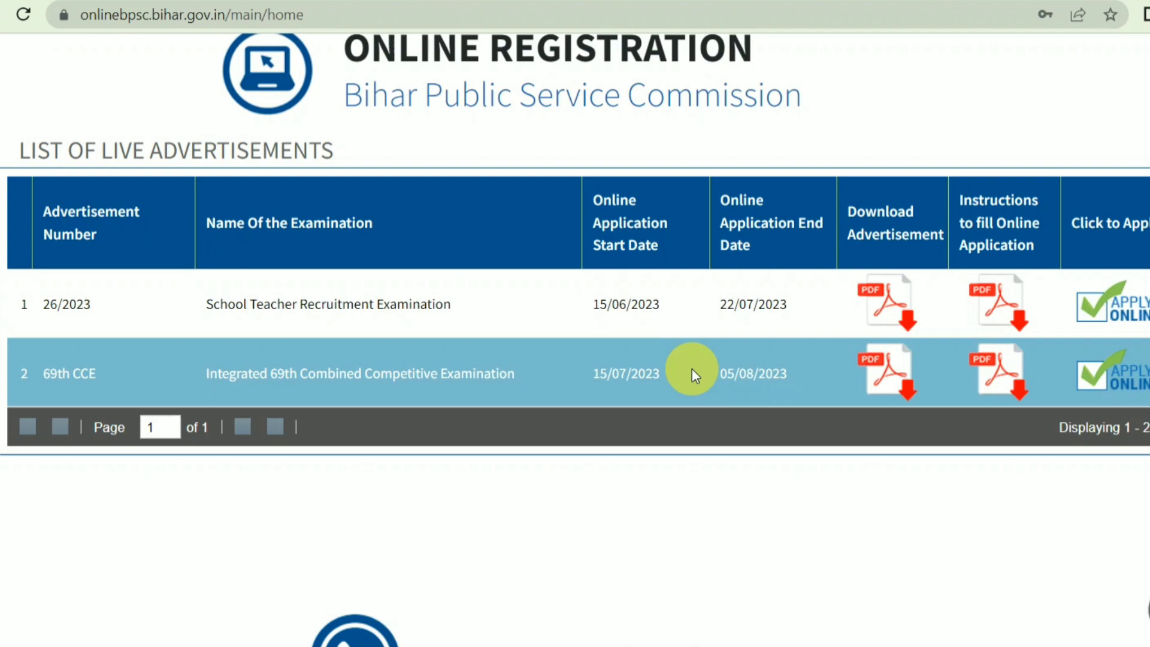
scroll(692, 369, up, 10)
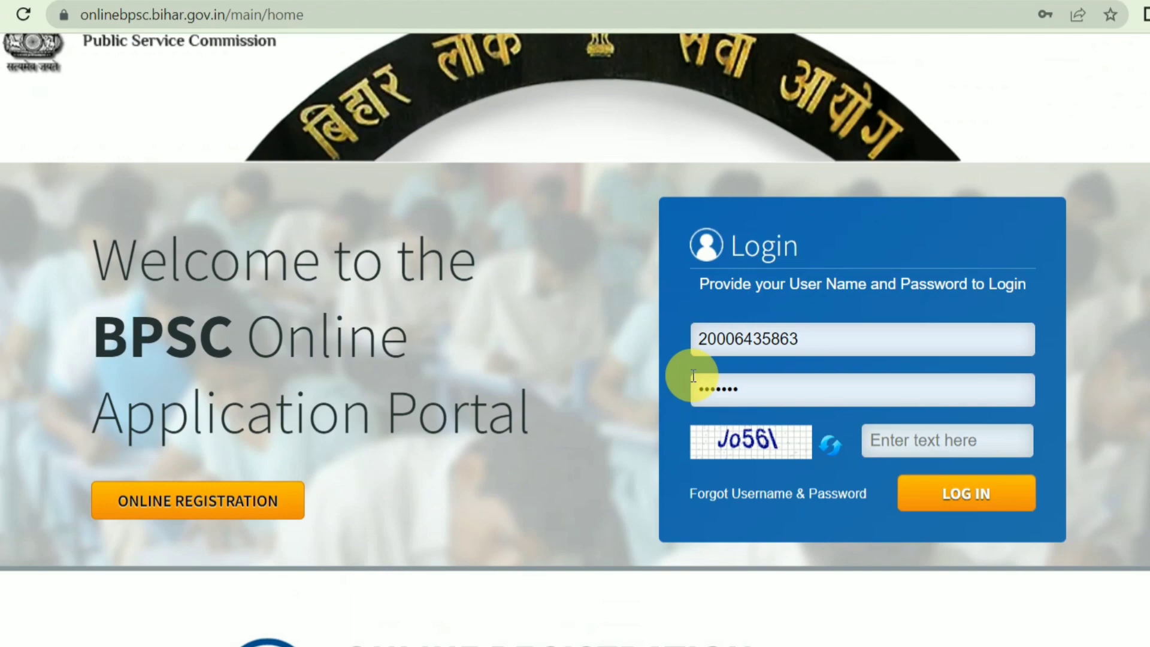
scroll(622, 353, down, 5)
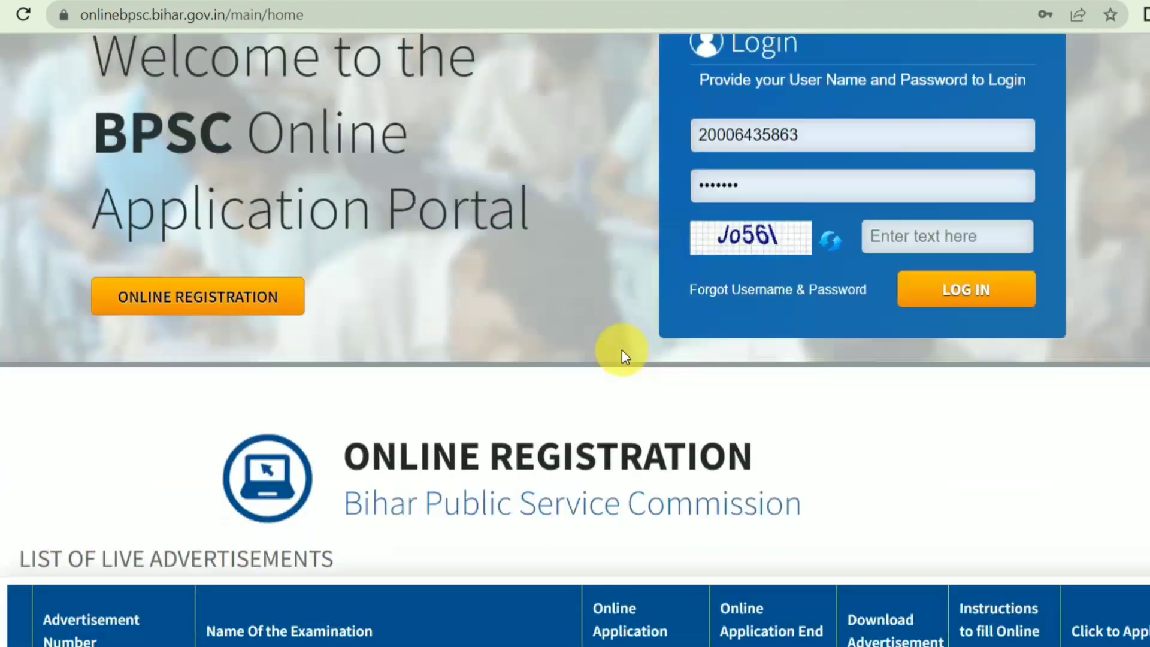
scroll(649, 403, down, 2)
scroll(654, 404, up, 3)
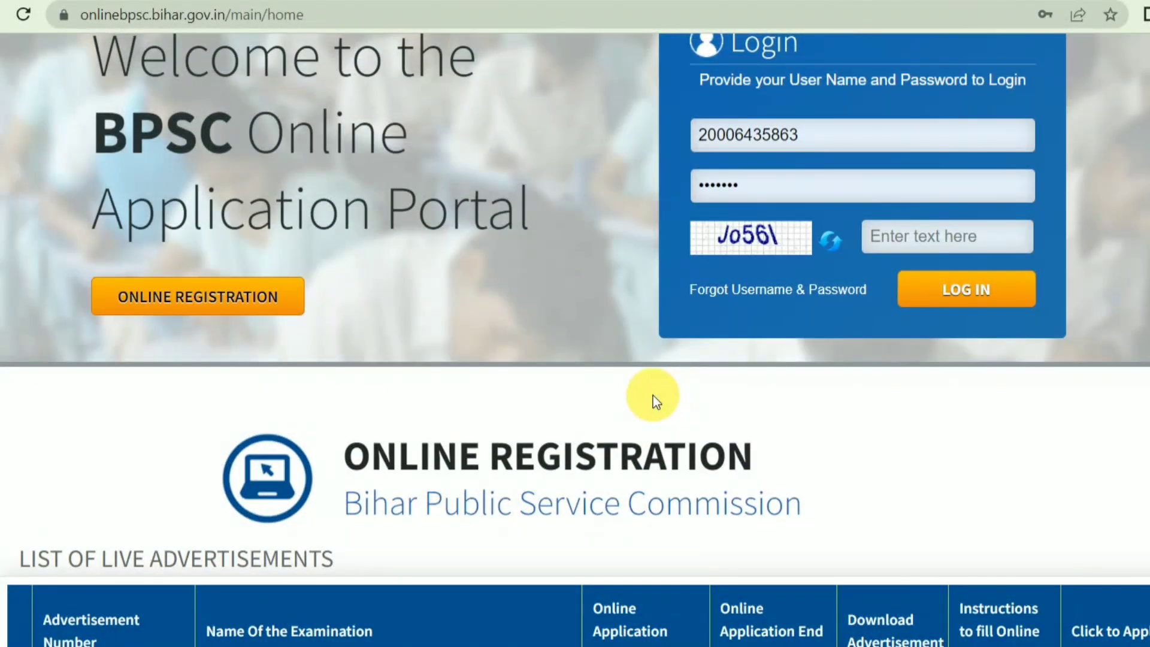
scroll(653, 395, up, 5)
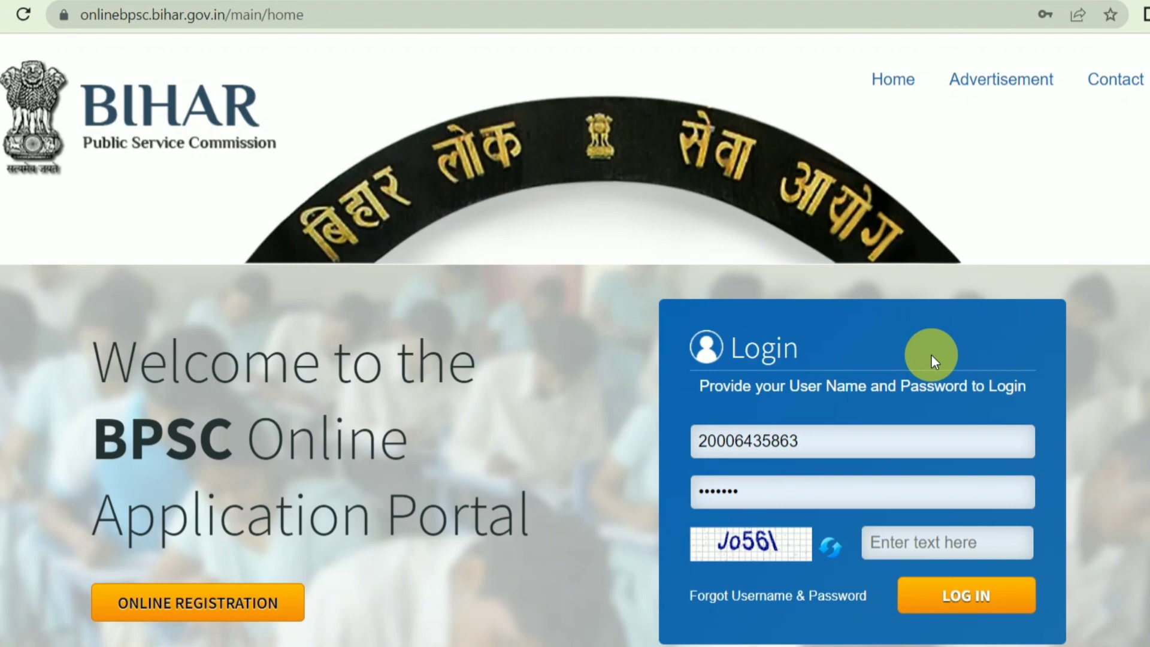
scroll(954, 369, down, 3)
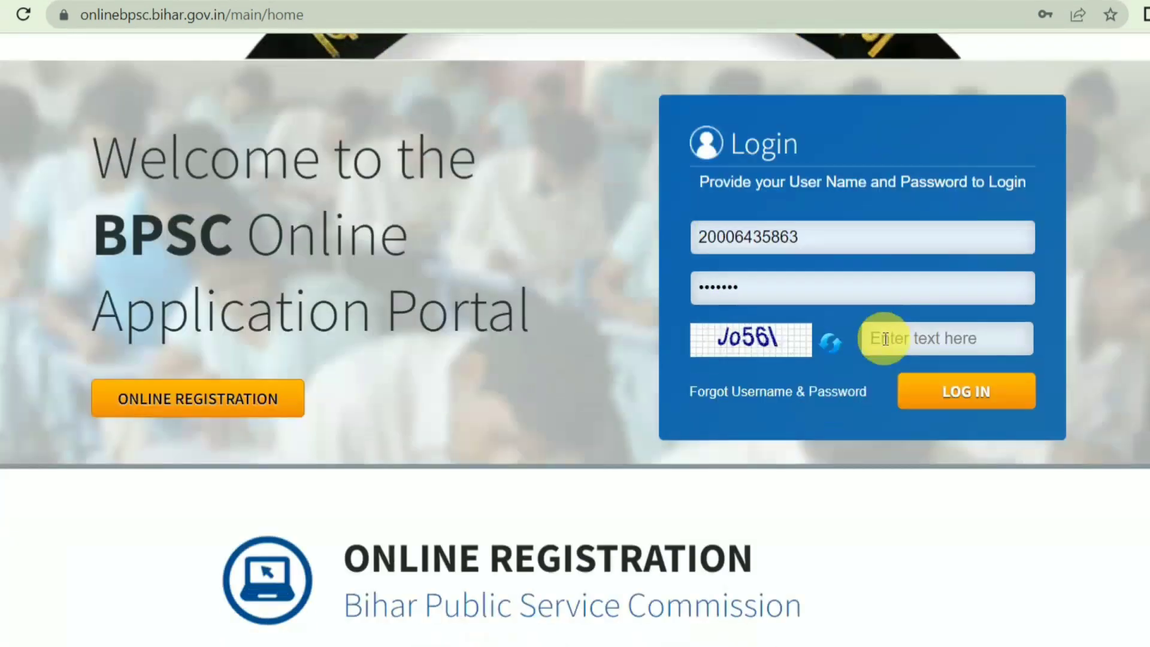
scroll(663, 368, down, 3)
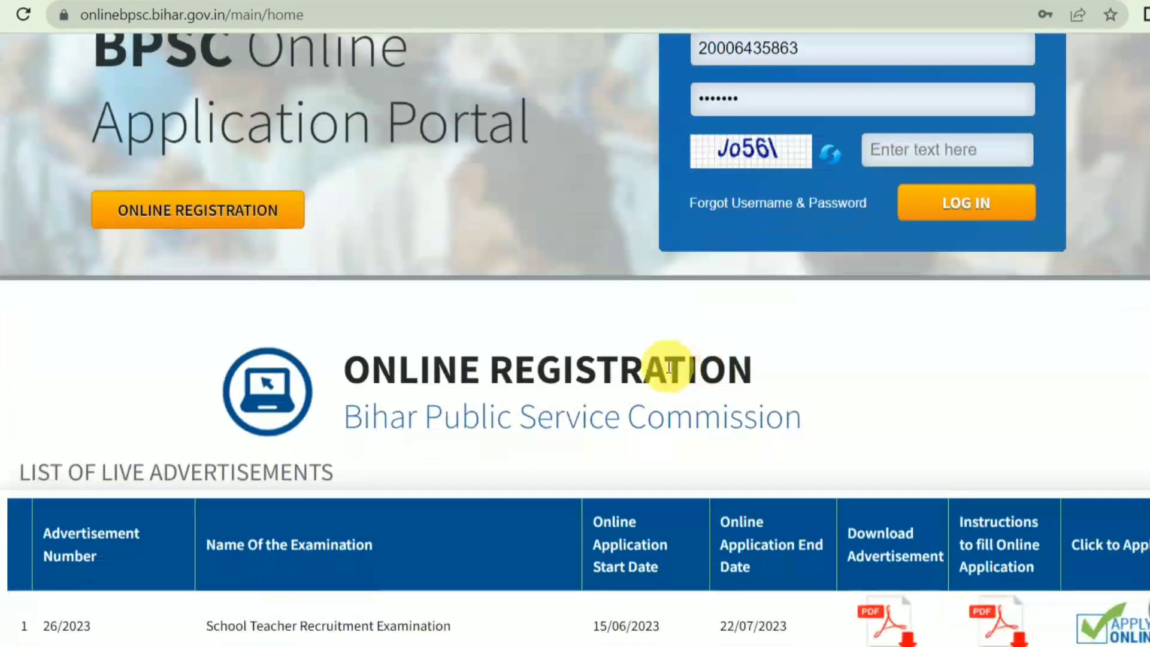
scroll(836, 406, down, 5)
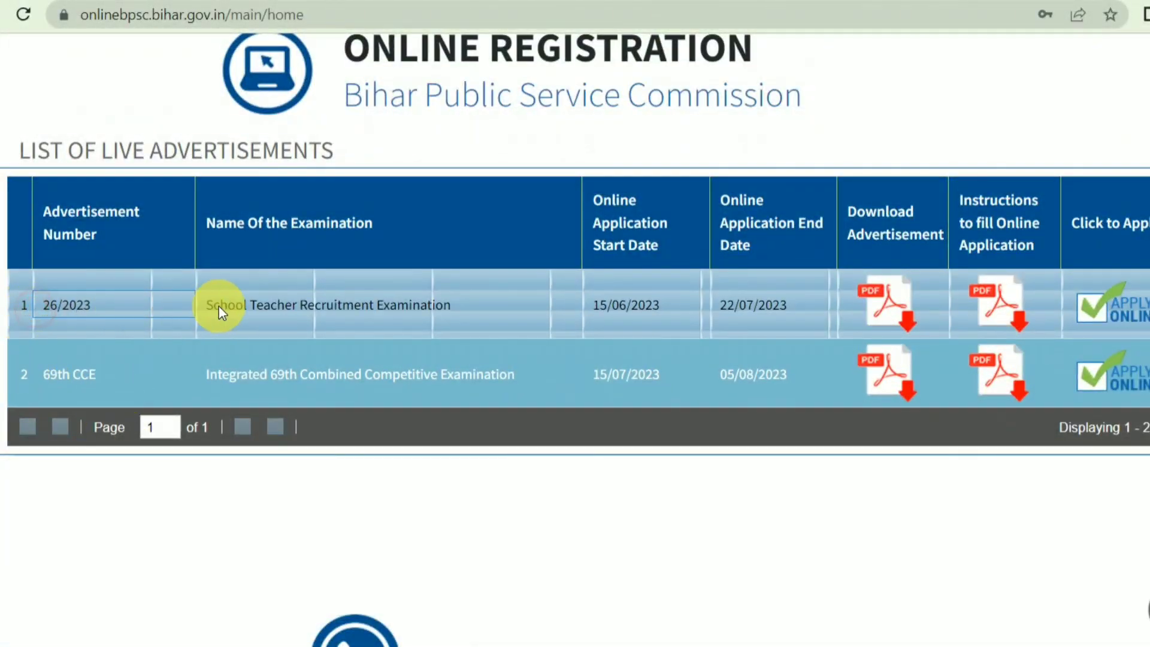
click(278, 306)
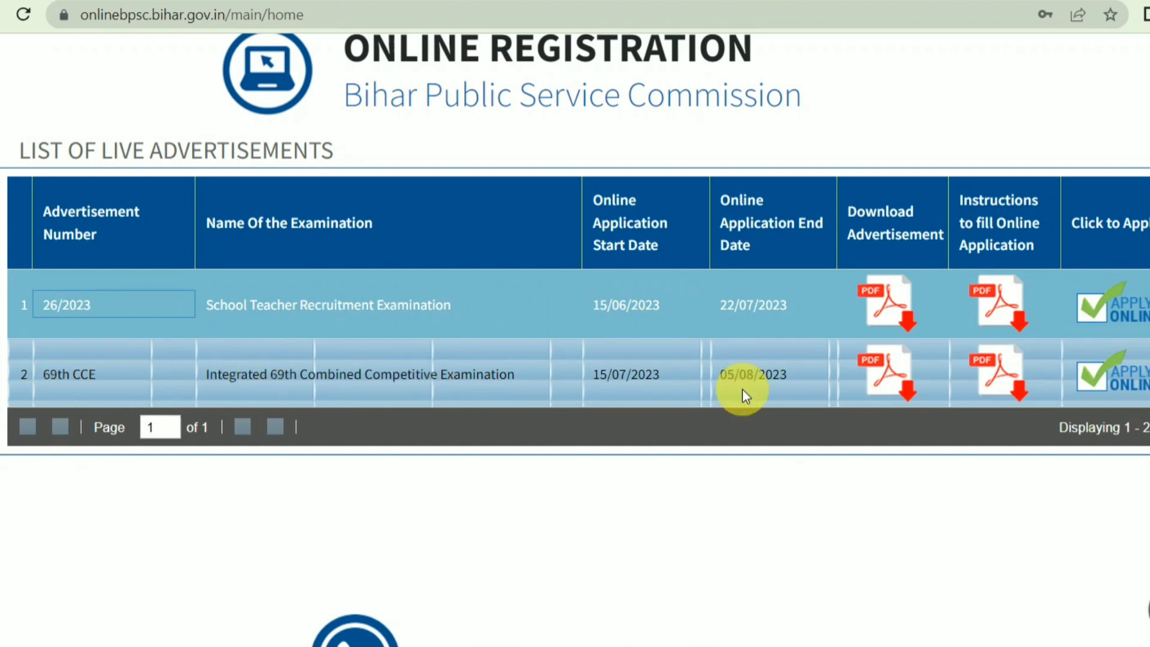
Start the 69th CCE online application, opening the One Time Registration Form
click(1144, 388)
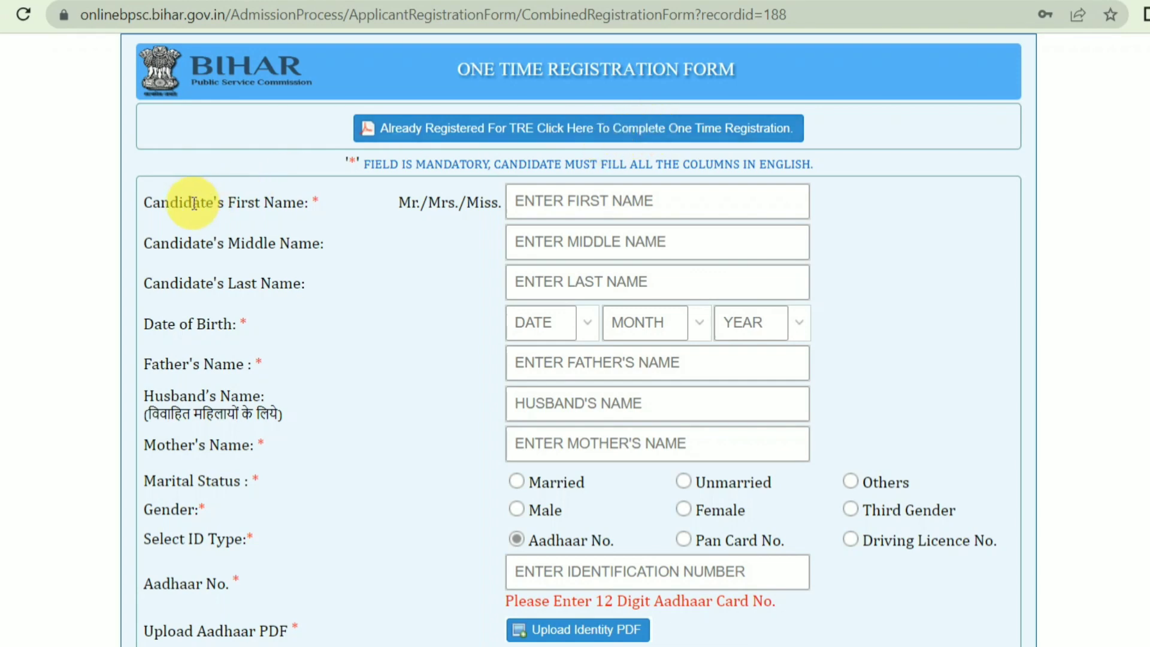
drag(192, 202, 333, 193)
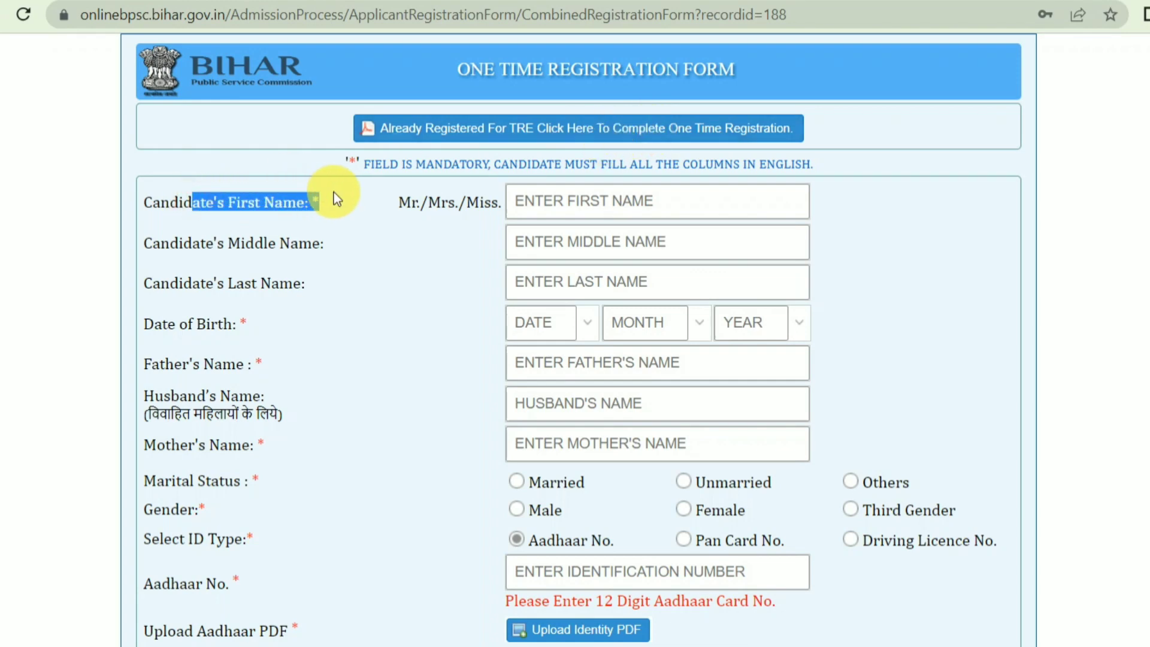
click(641, 200)
drag(238, 243, 416, 242)
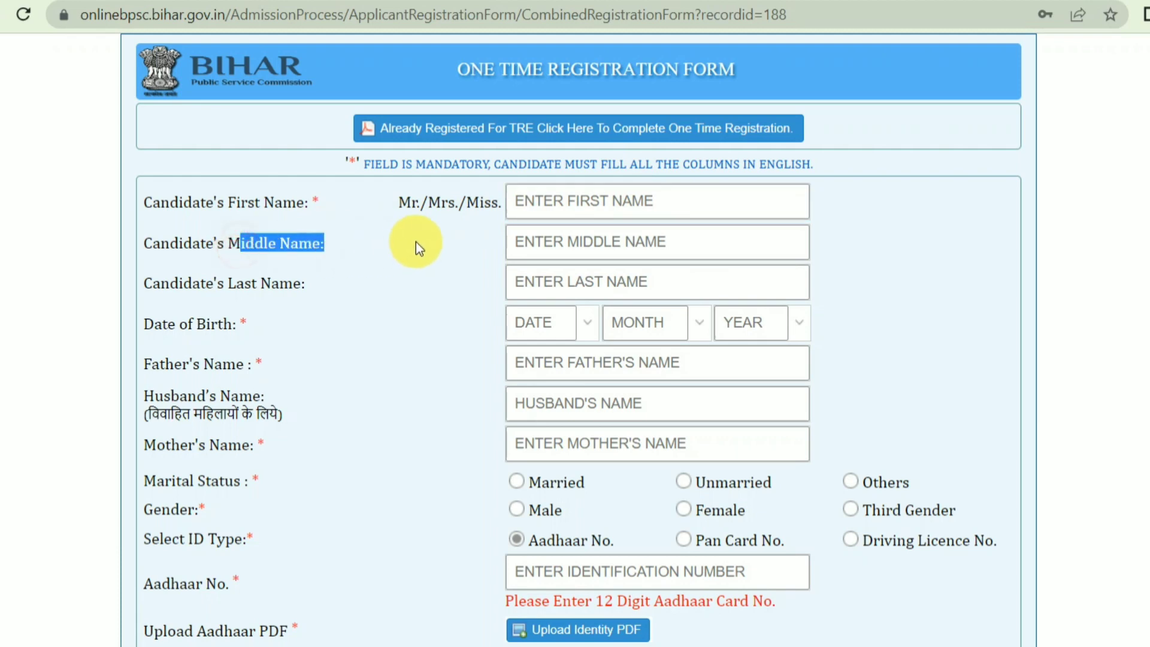
click(586, 233)
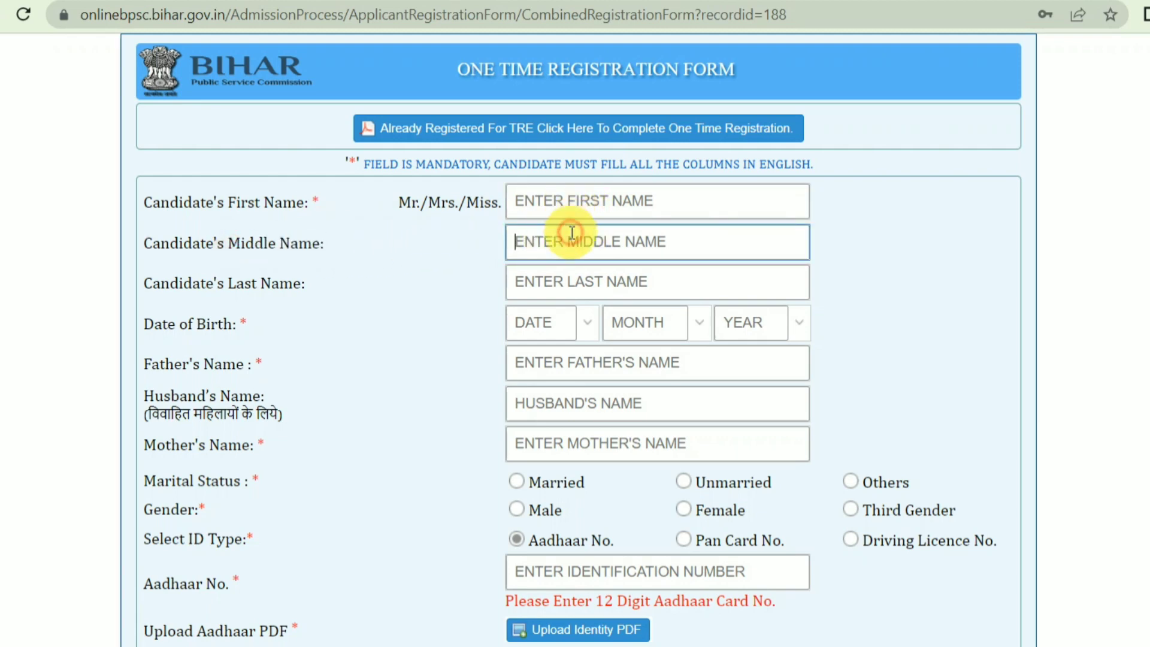
Enter the candidate's first name and last name on the registration form
click(585, 277)
click(594, 198)
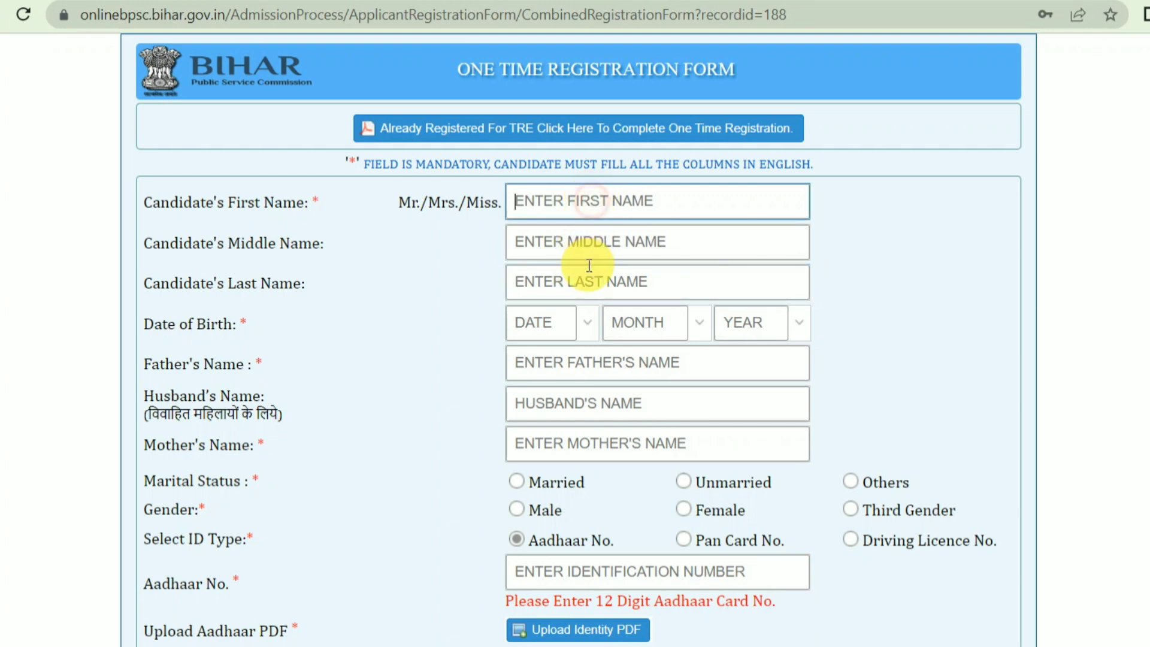
click(583, 281)
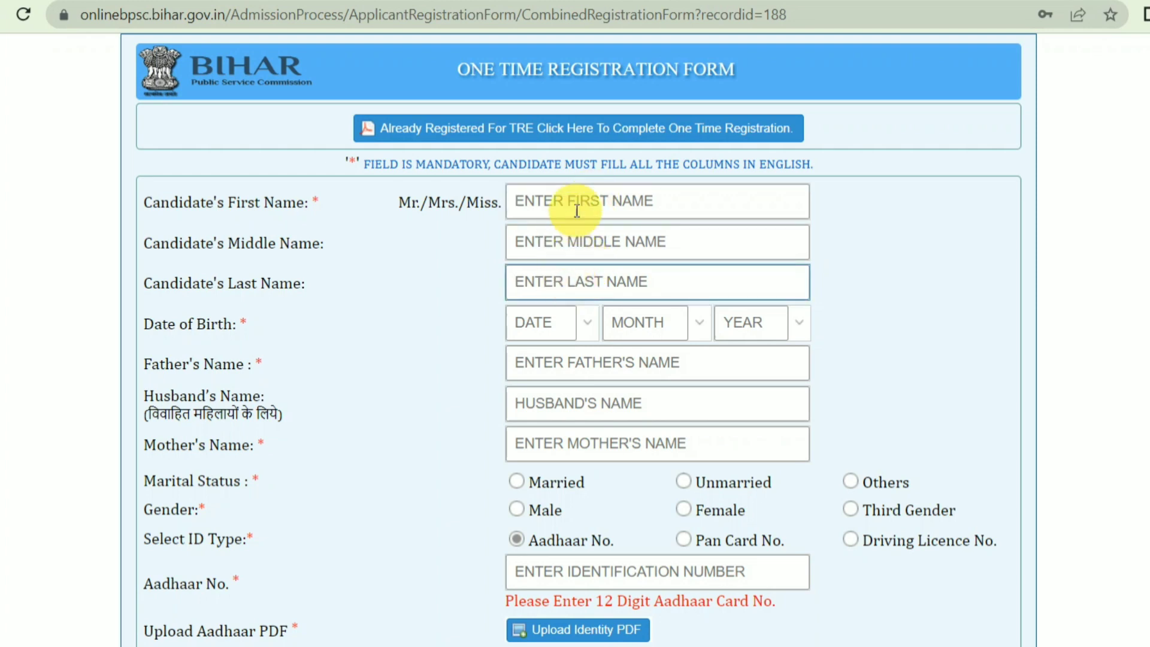
click(530, 241)
click(646, 202)
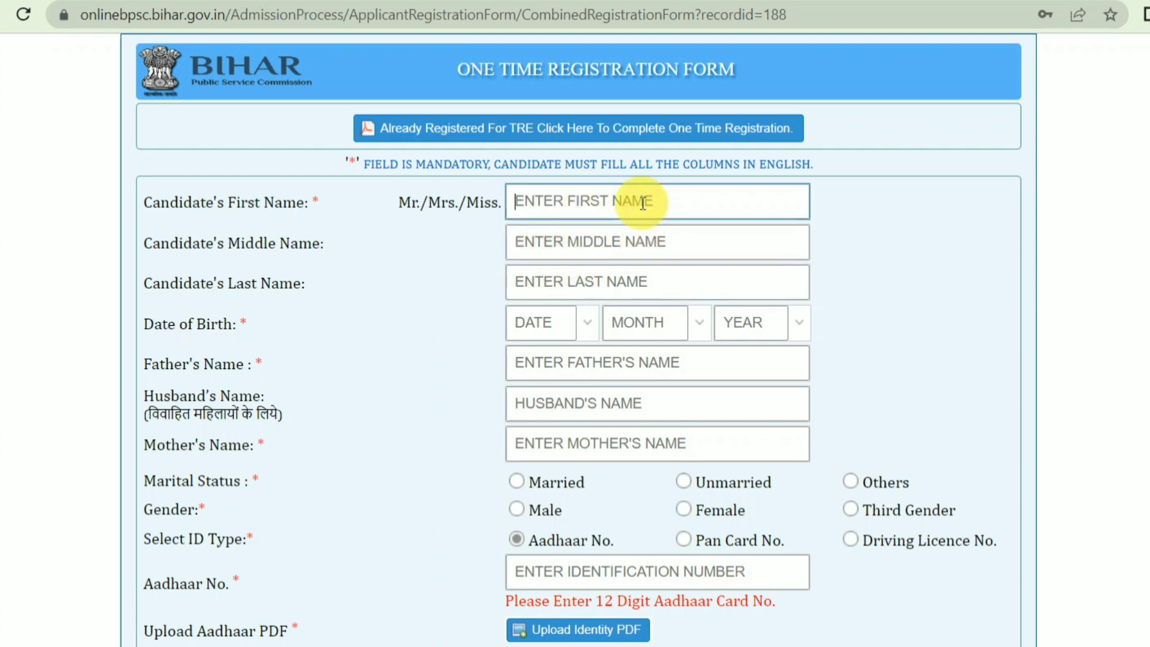
key(Tab)
key(Tab)
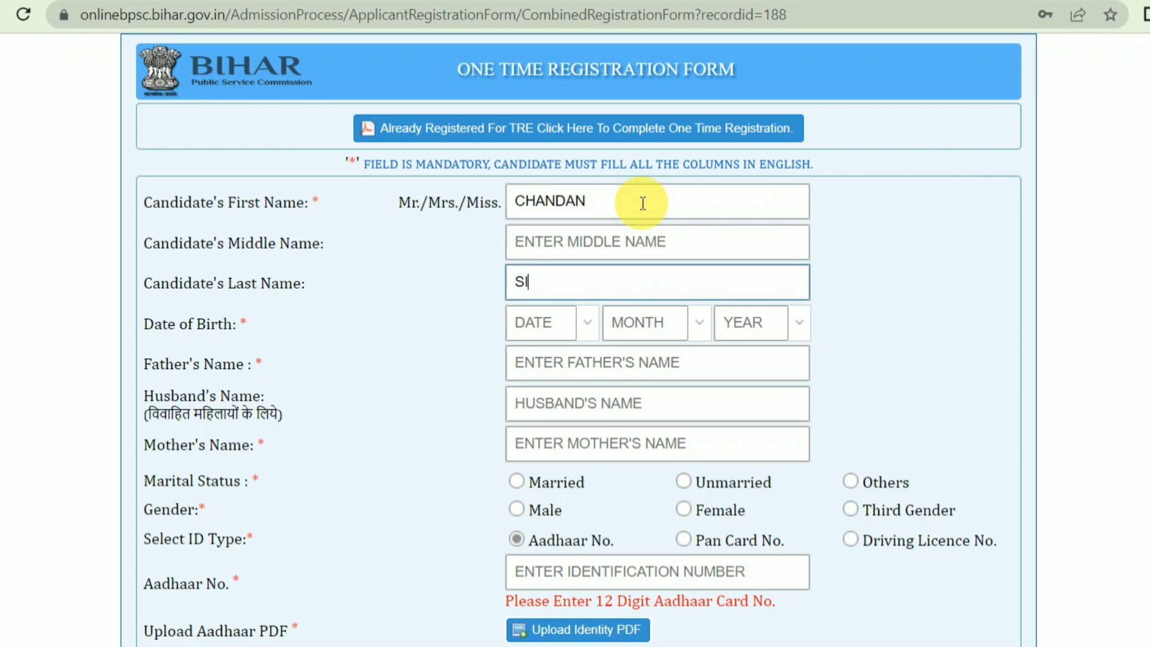
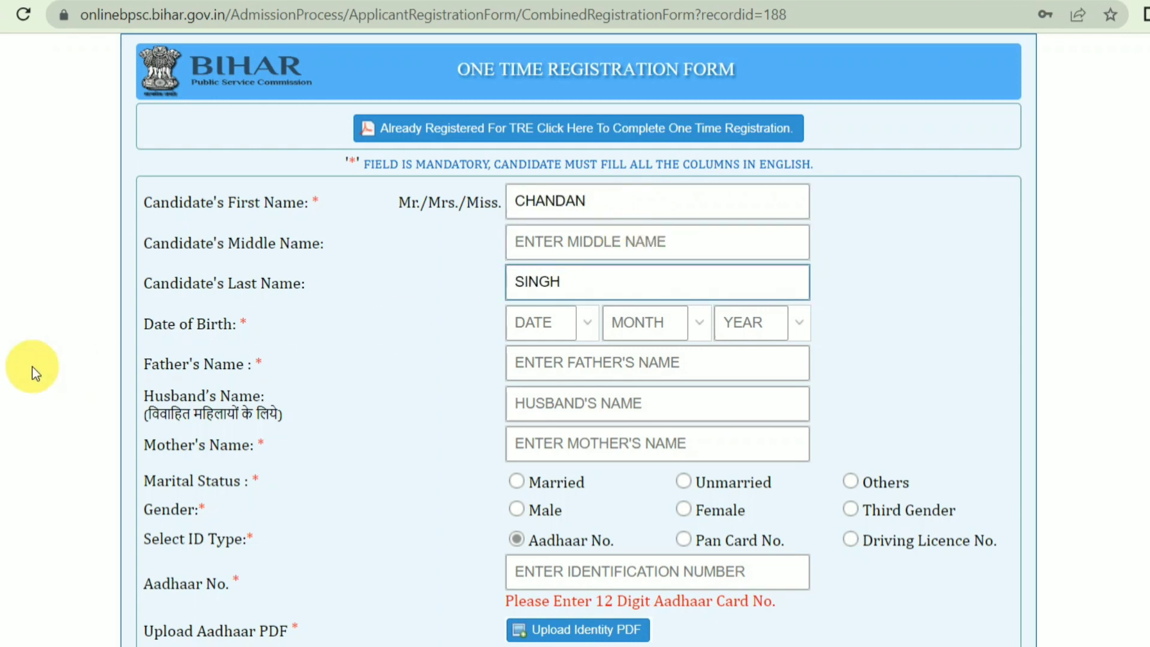
drag(154, 324, 270, 326)
click(539, 318)
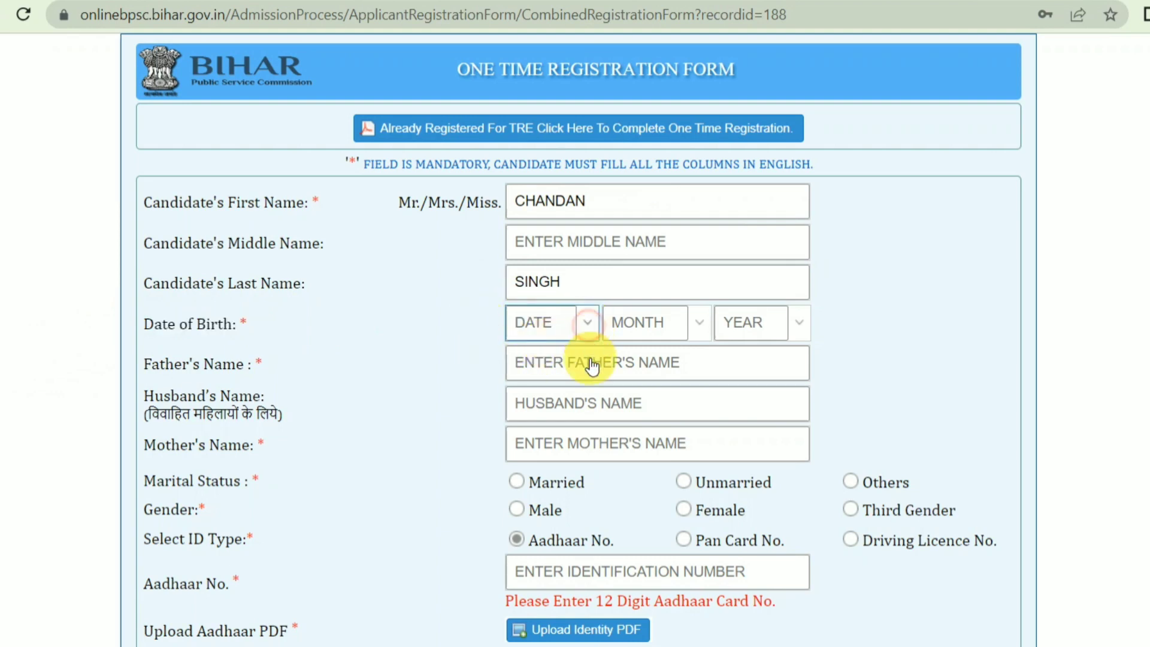
click(588, 333)
click(539, 495)
click(690, 325)
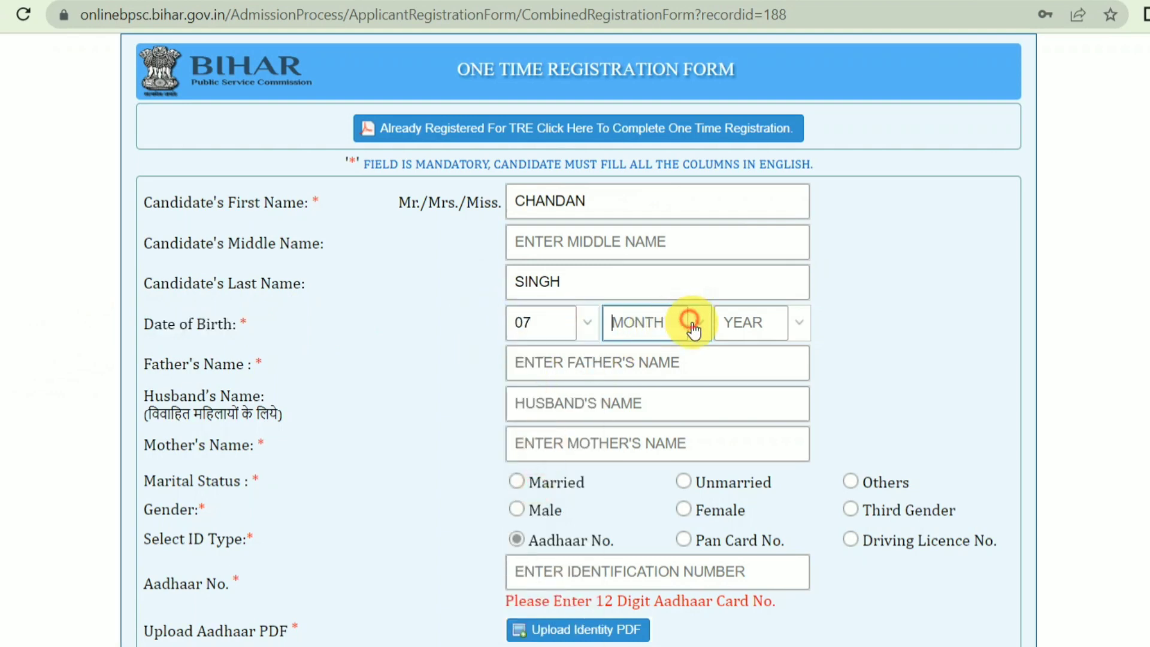
click(661, 378)
click(800, 324)
click(749, 400)
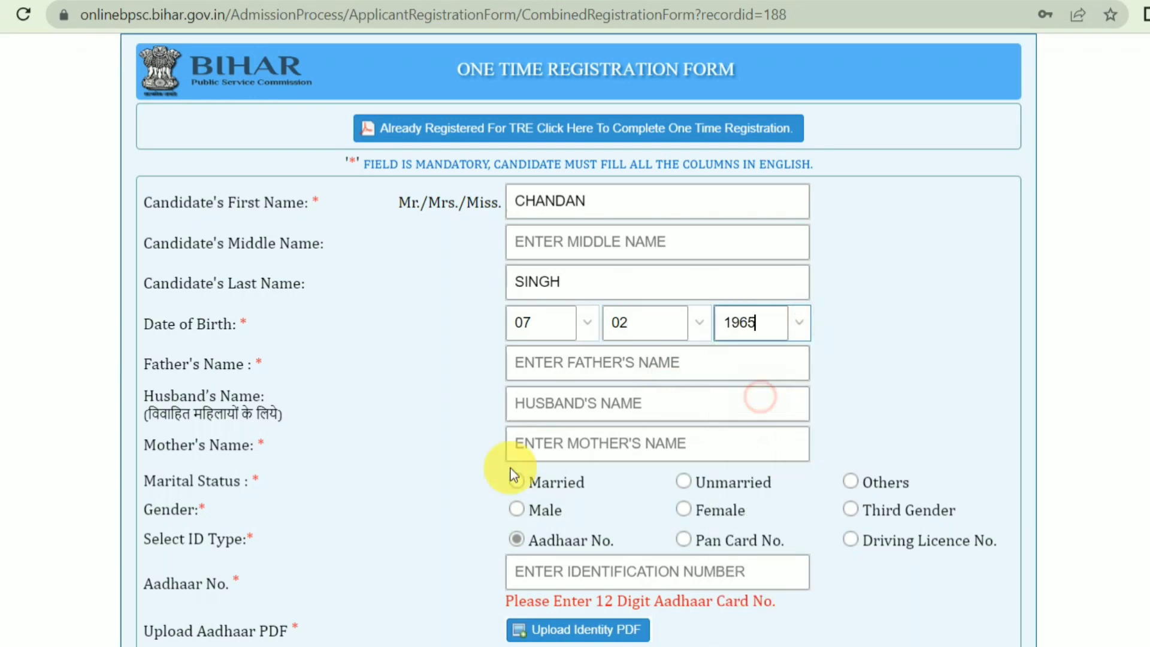
scroll(341, 329, down, 2)
click(798, 222)
scroll(737, 419, down, 10)
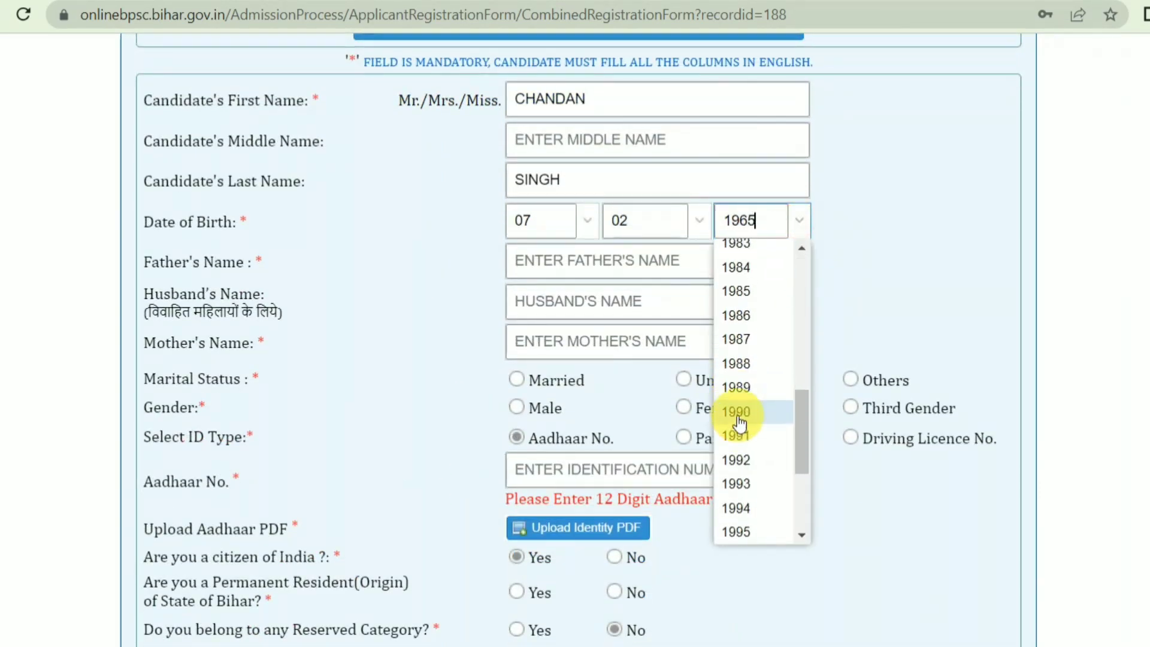
click(737, 419)
Review the parent and husband name fields and set marital status to Unmarried
click(566, 261)
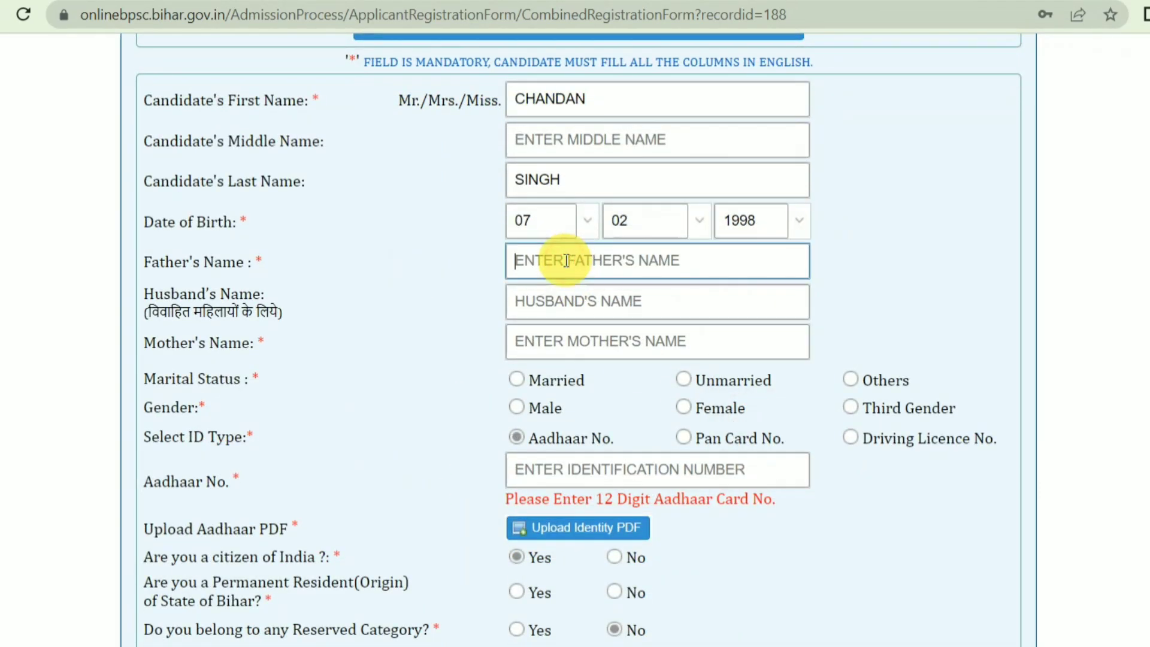
click(562, 299)
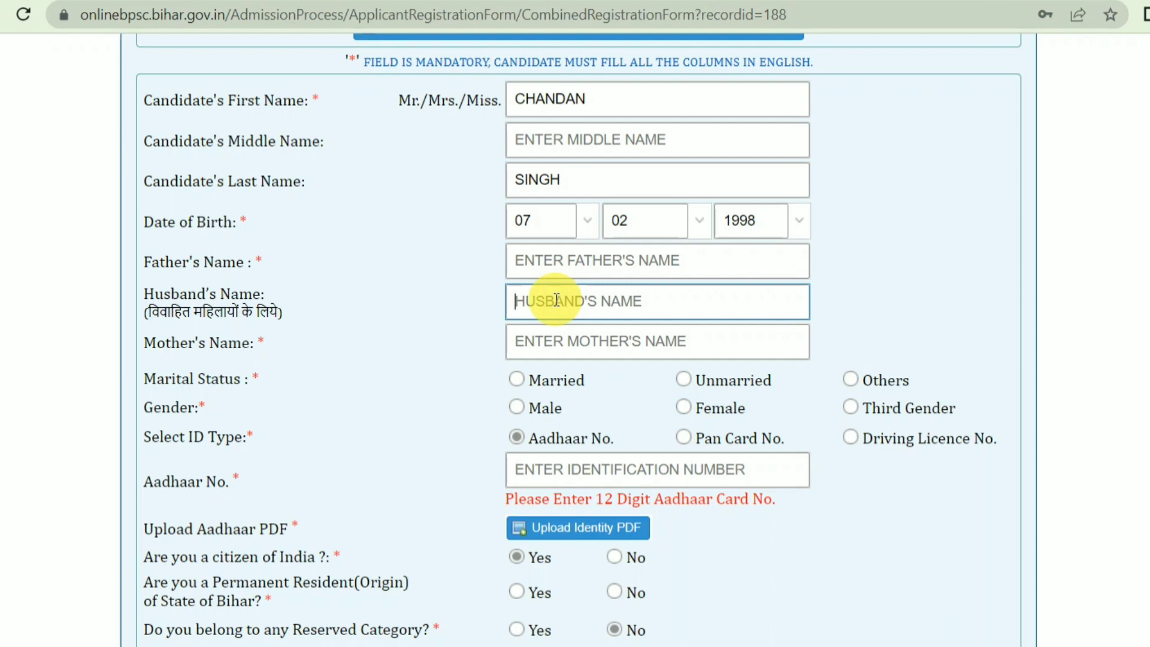
click(536, 339)
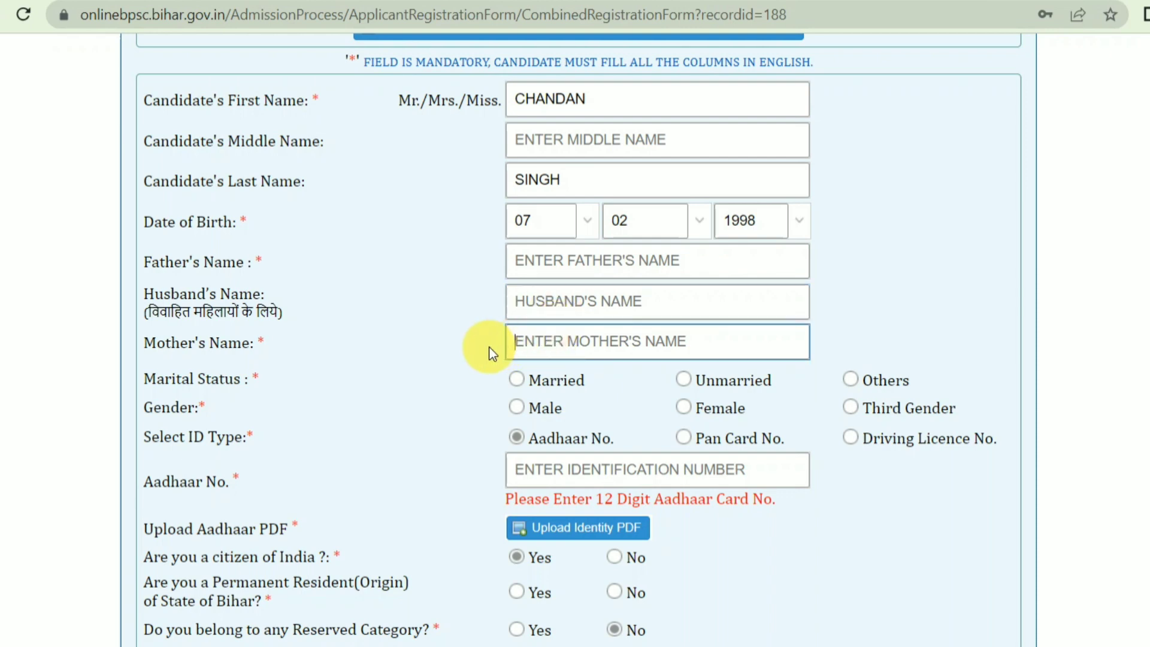
drag(180, 343, 368, 343)
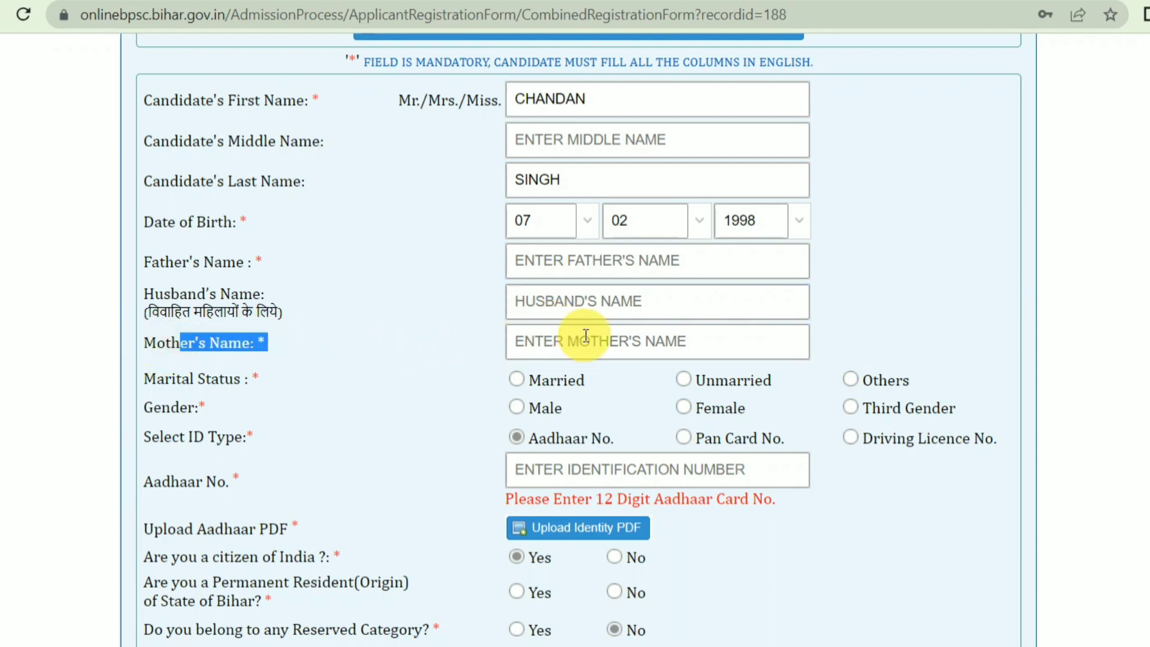
drag(143, 378, 583, 382)
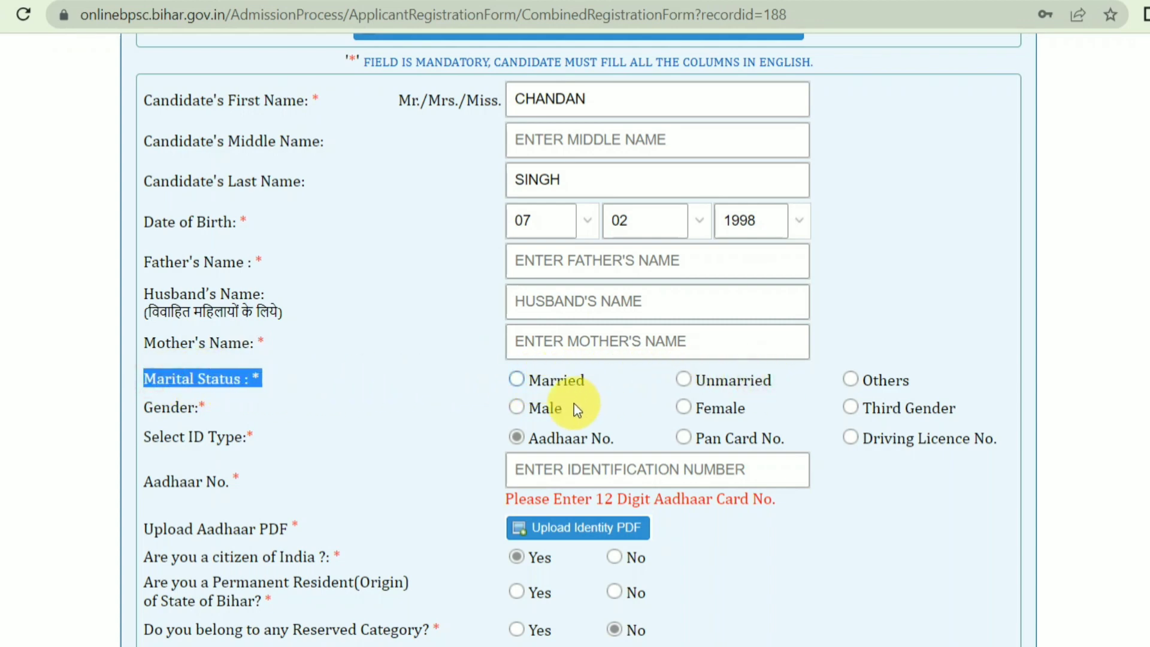
click(755, 389)
Choose Male as the gender and focus the identification number field
drag(141, 408, 318, 412)
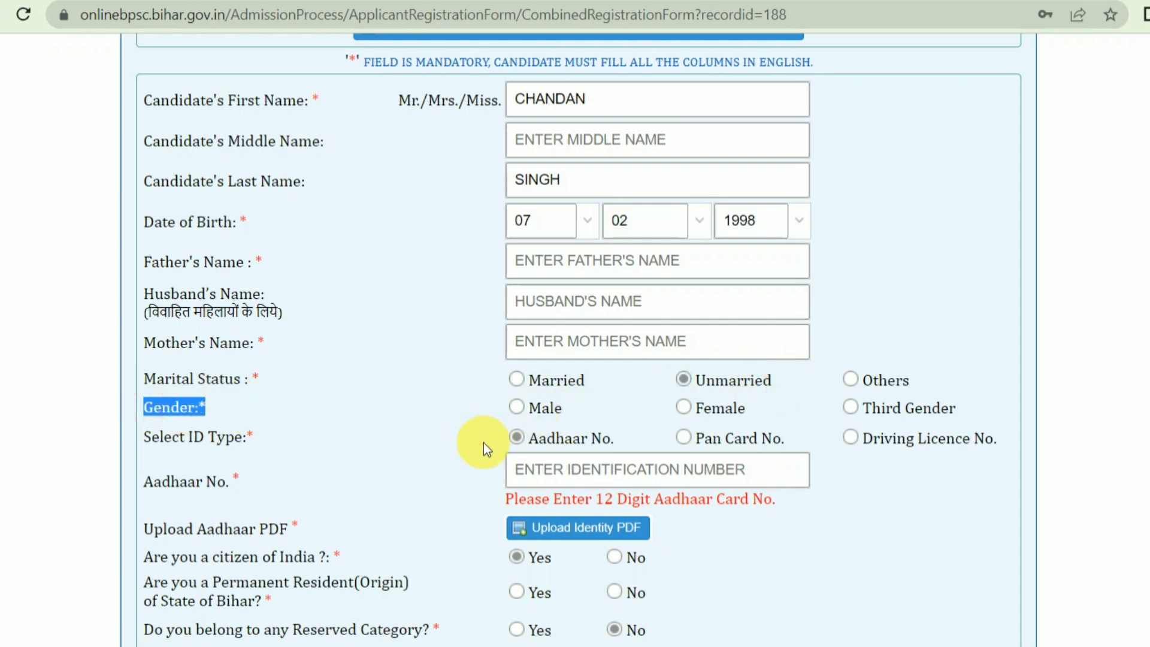
click(517, 408)
scroll(232, 365, down, 2)
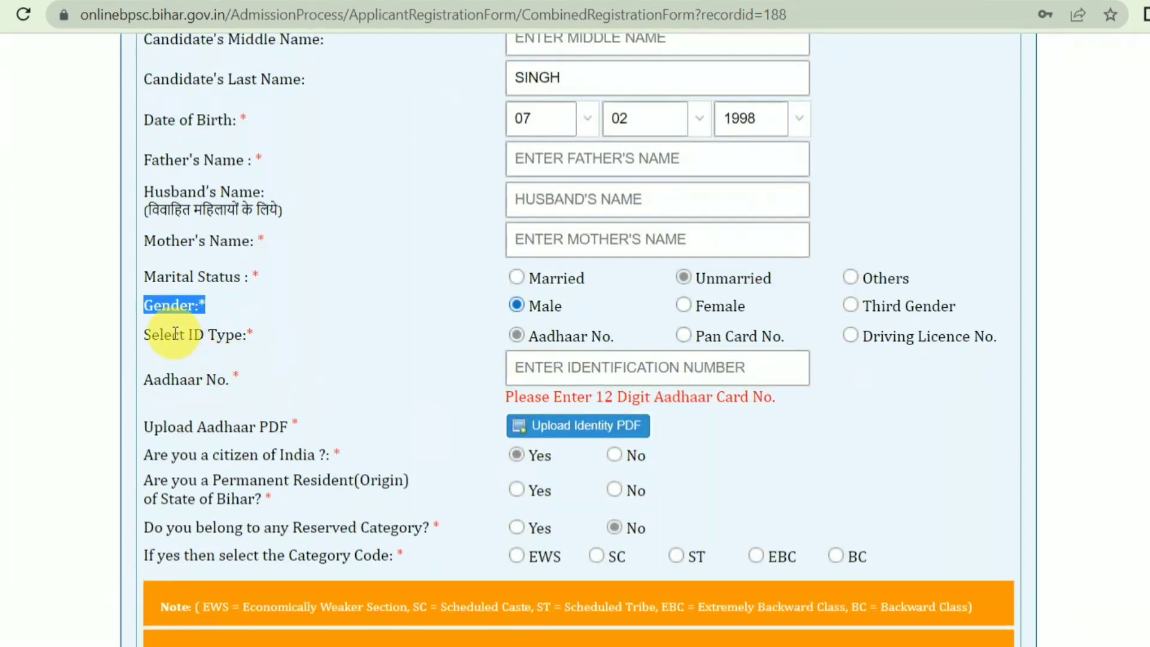
drag(174, 333, 546, 337)
click(619, 359)
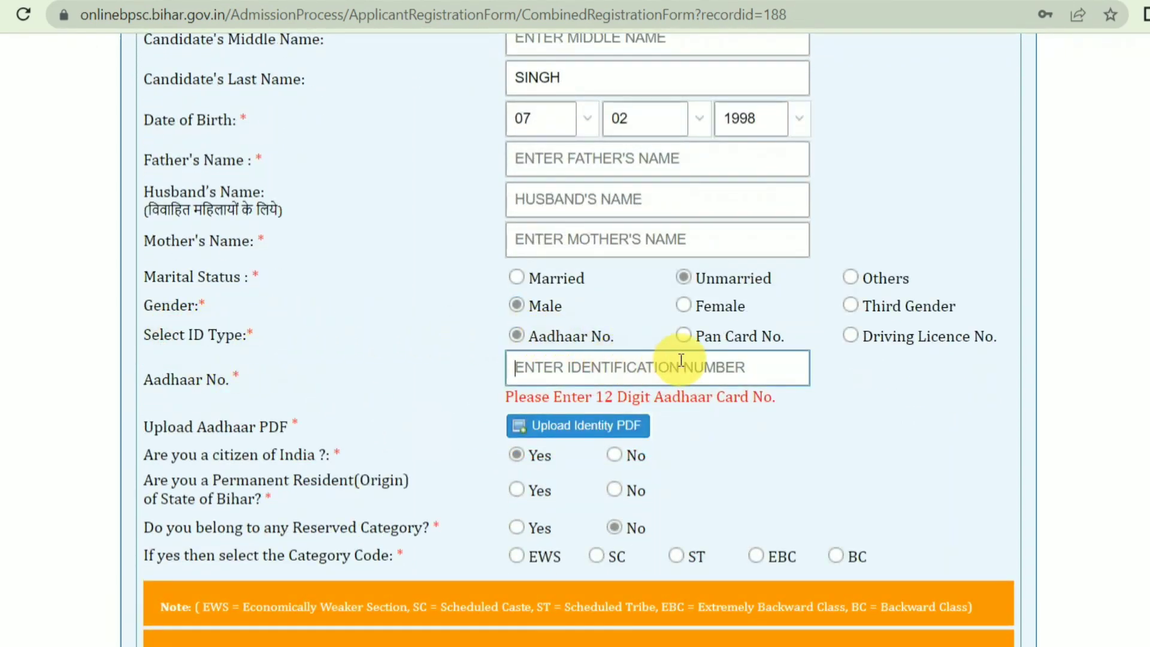
Try PAN as the ID type, acknowledge its Rs 200 extra fee, then revert to Aadhaar
click(689, 337)
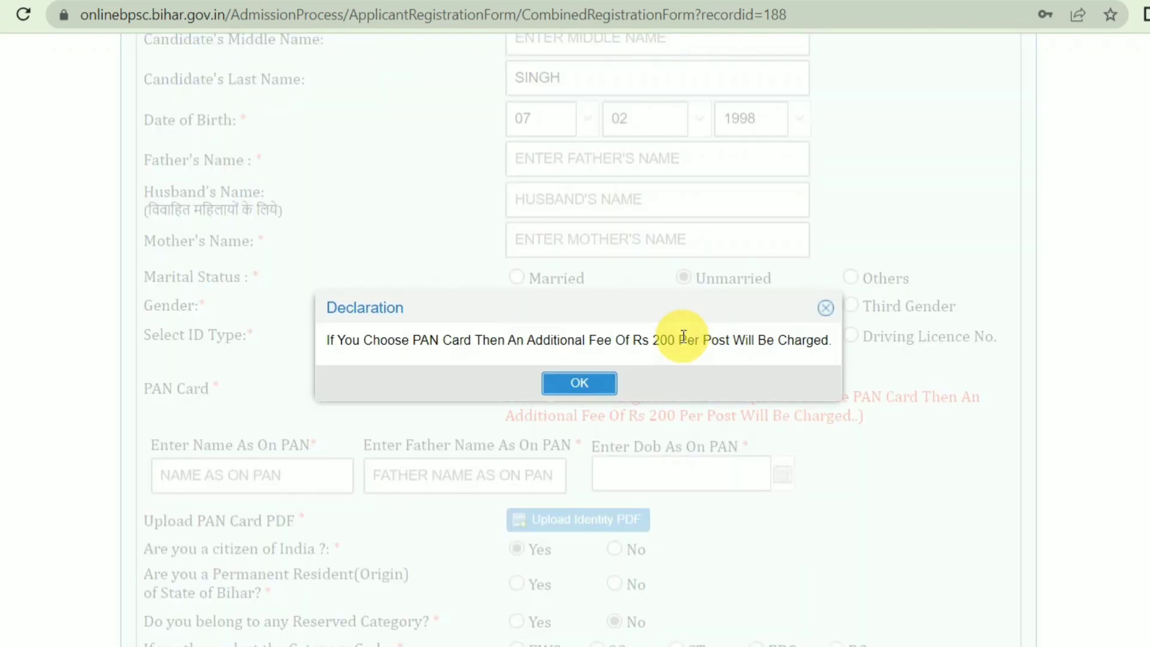
drag(491, 340, 326, 340)
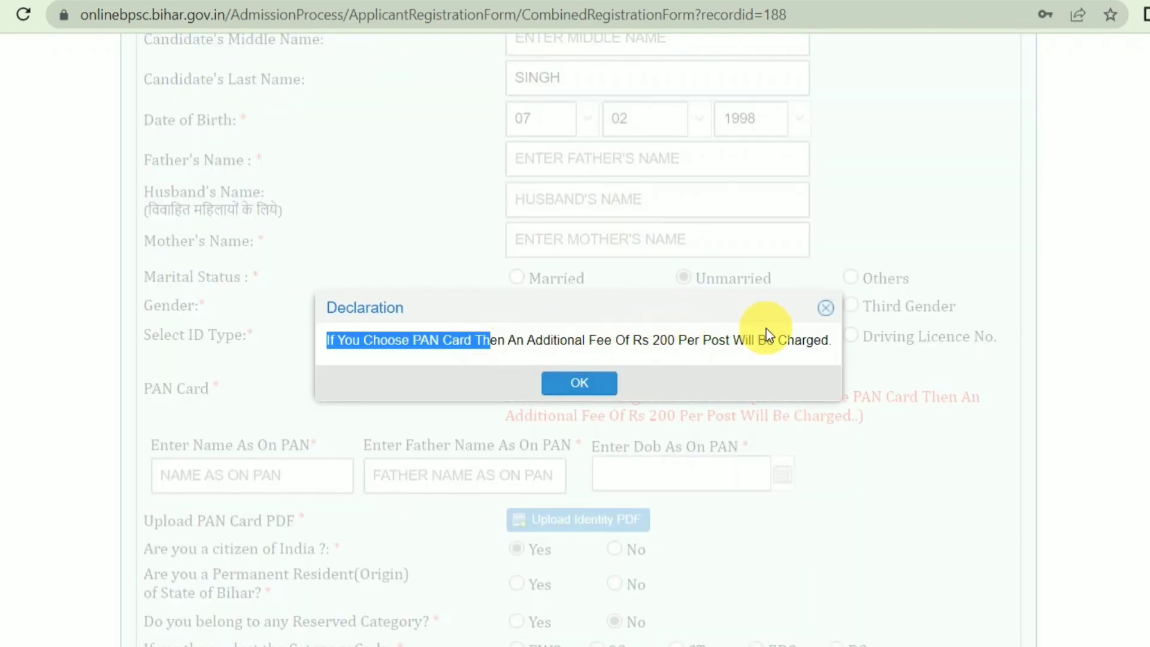
shift+click(789, 338)
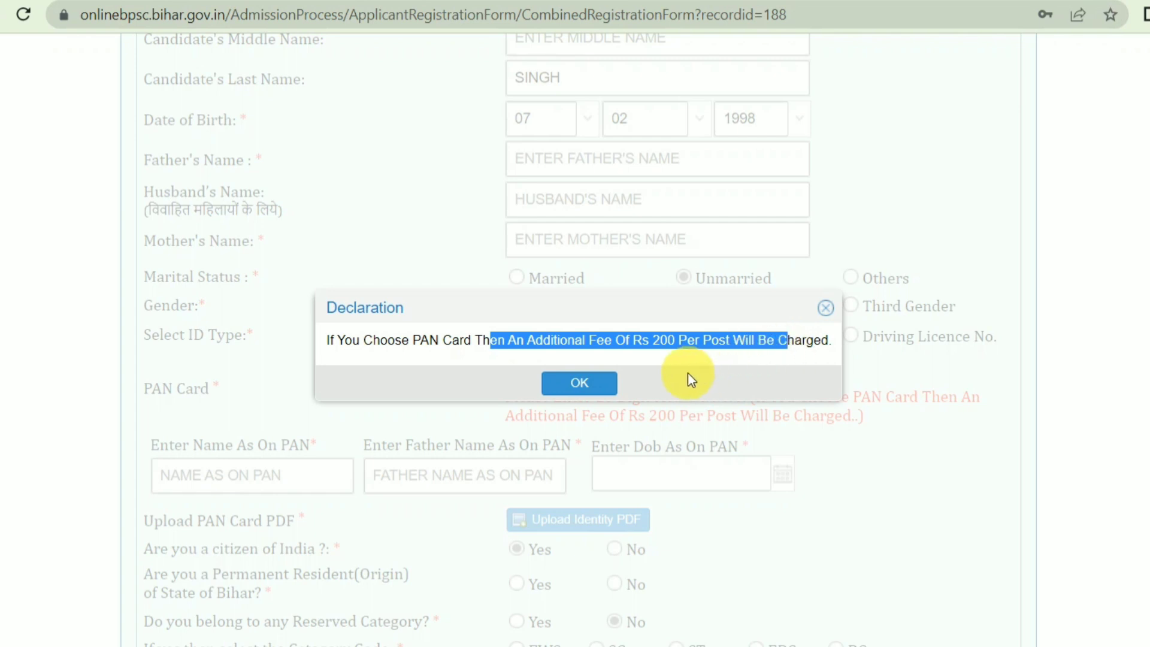
click(575, 383)
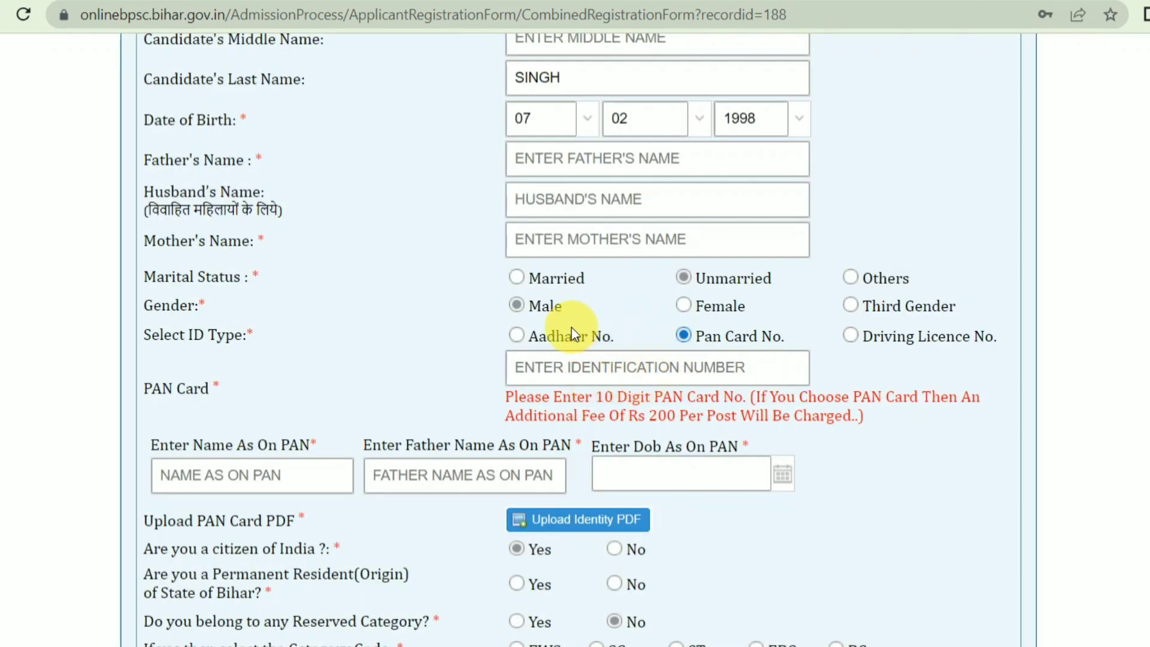
click(553, 337)
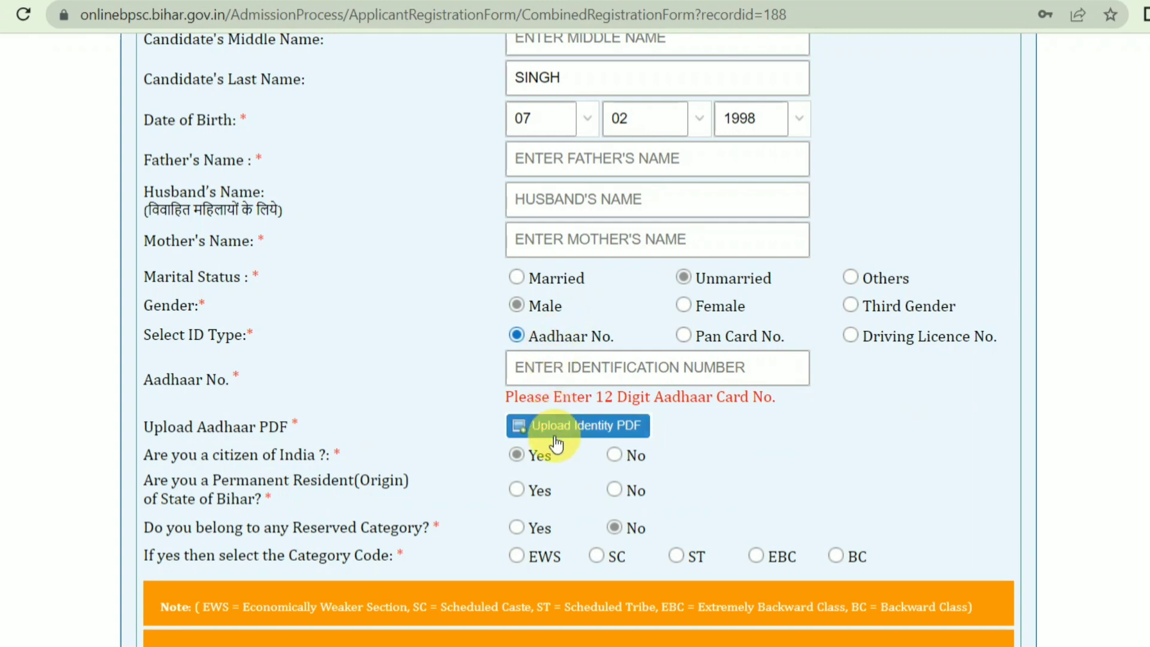
click(608, 380)
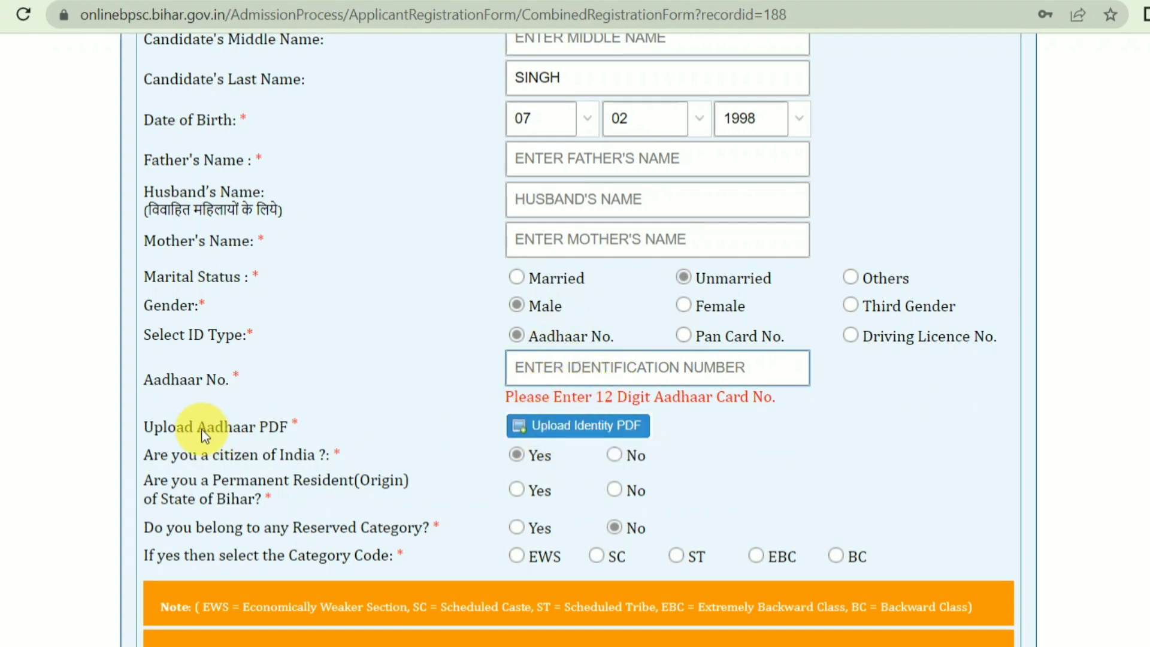
Review the Aadhaar upload and citizenship questions, then toggle the Bihar permanent-resident answer Yes and No
drag(197, 427, 307, 429)
scroll(439, 450, down, 2)
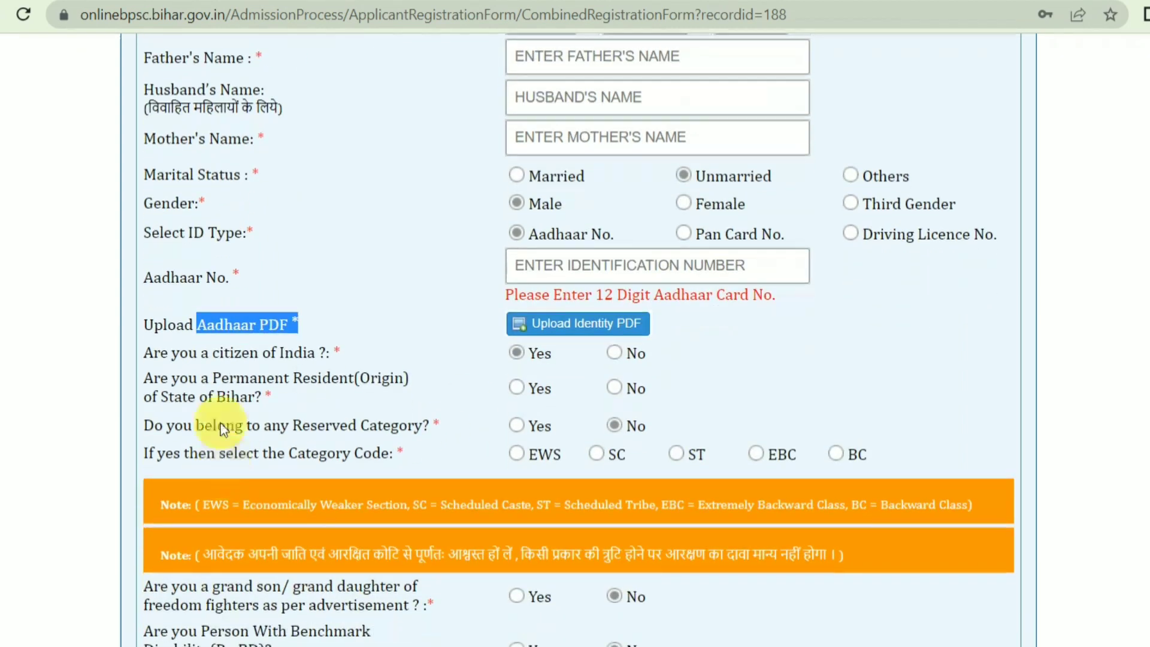
drag(153, 354, 440, 364)
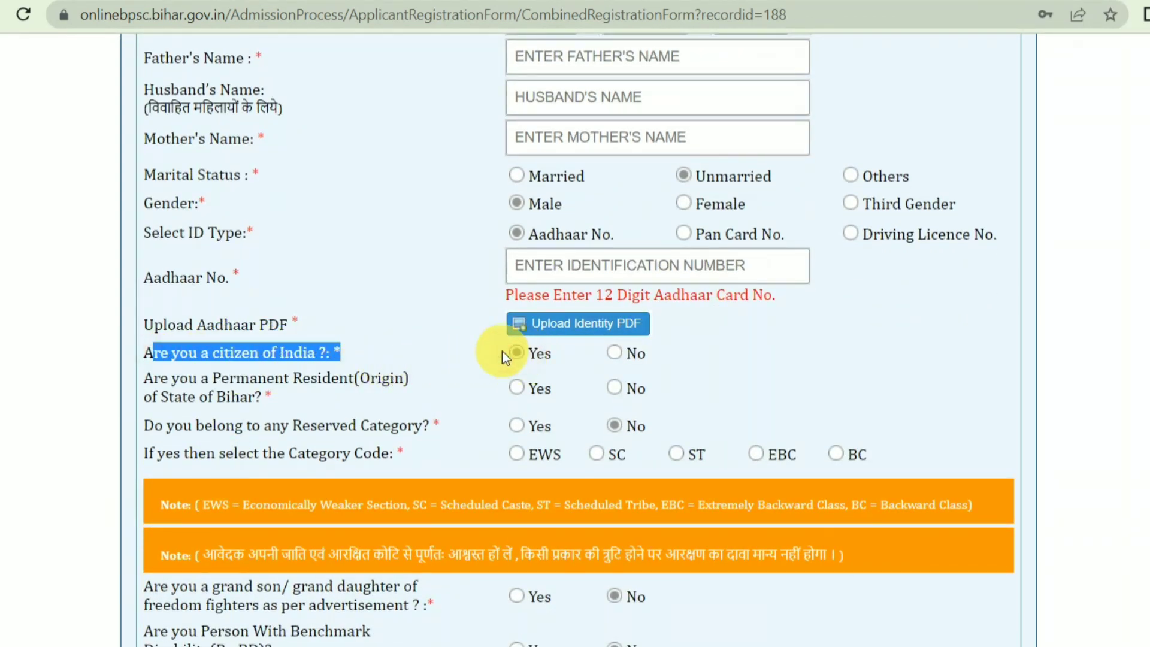
drag(187, 388, 326, 382)
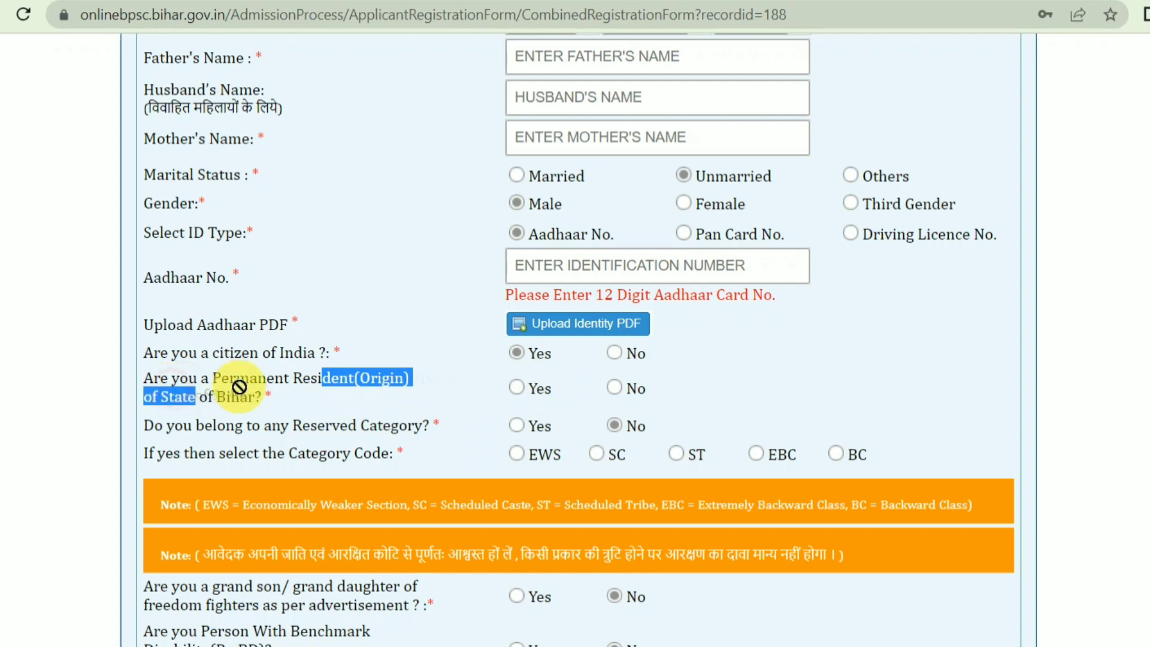
click(516, 388)
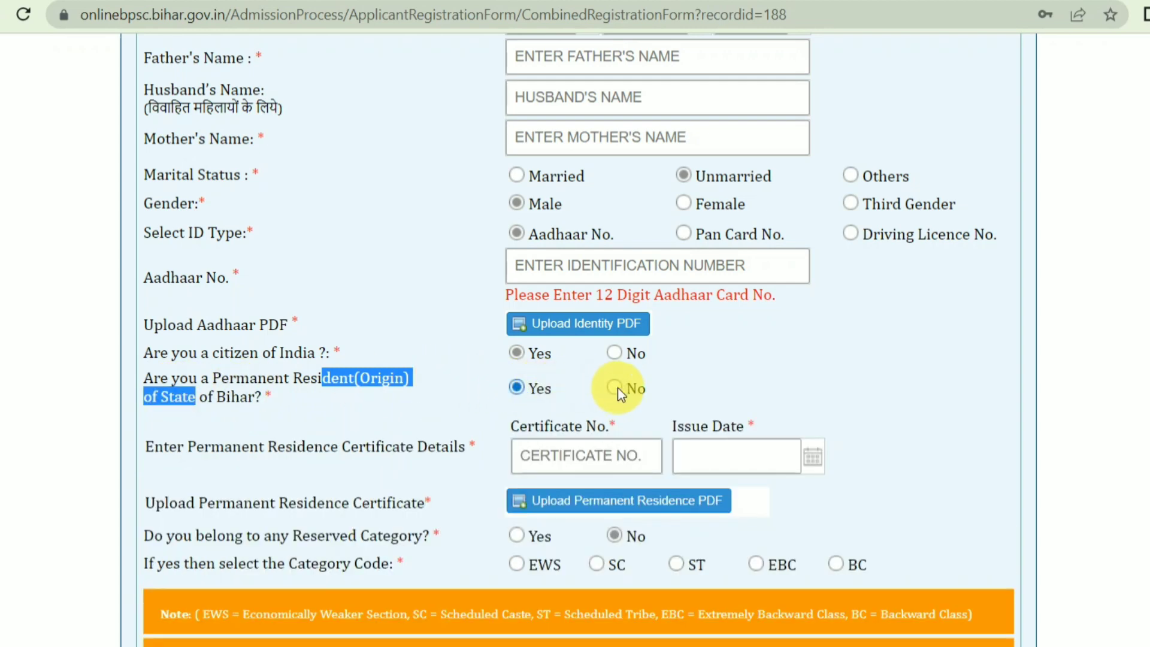
click(615, 388)
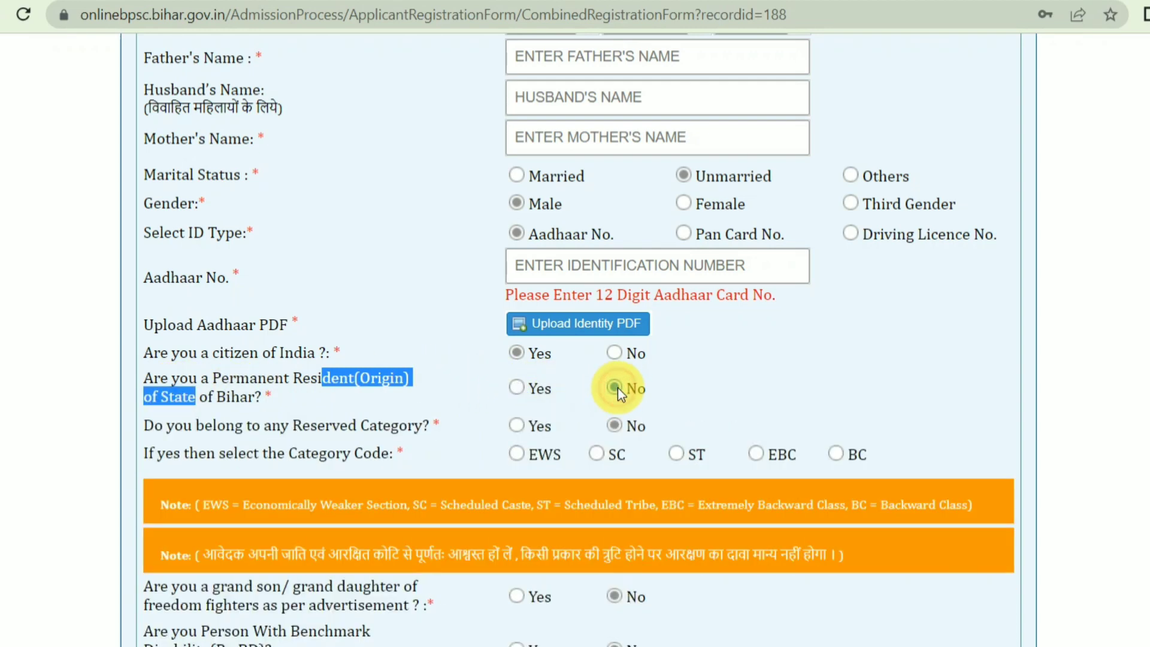
Answer Yes to Bihar permanent resident, set certificate issue date 7/5/2023, and cancel the PDF upload
click(516, 387)
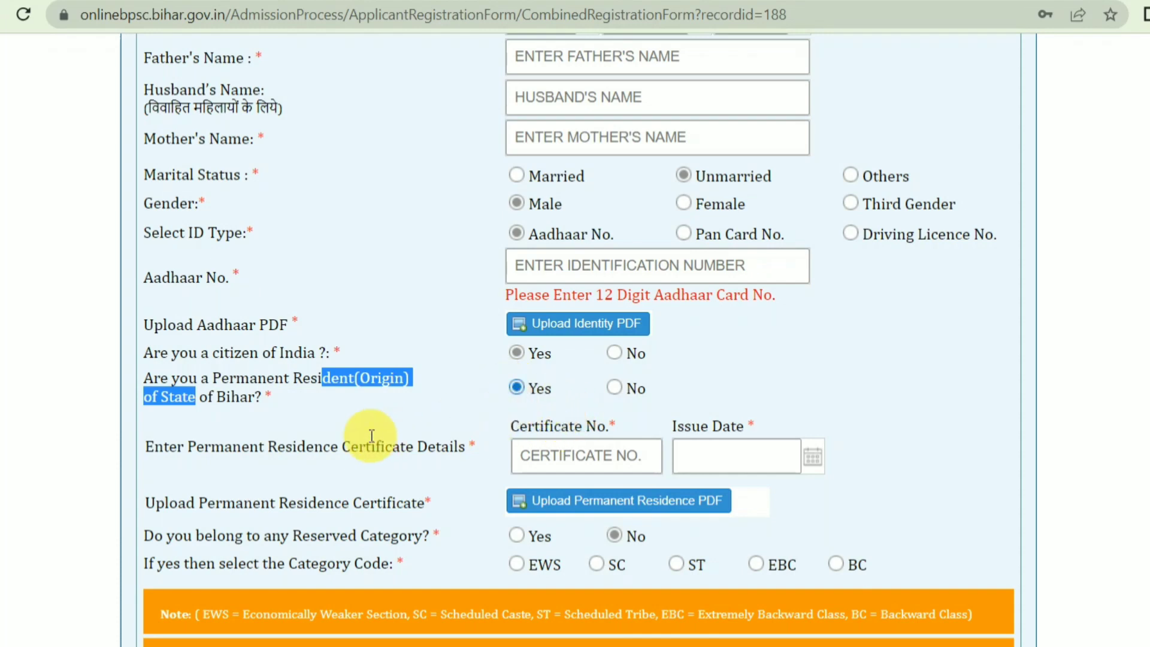
drag(203, 448, 800, 425)
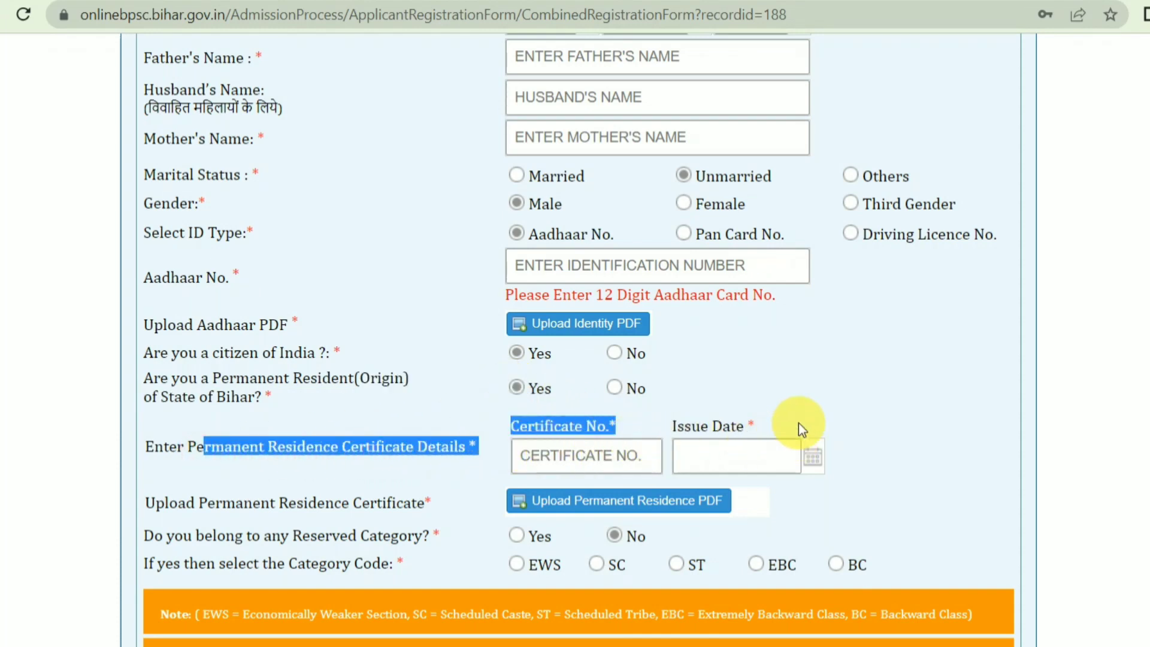
scroll(743, 442, down, 3)
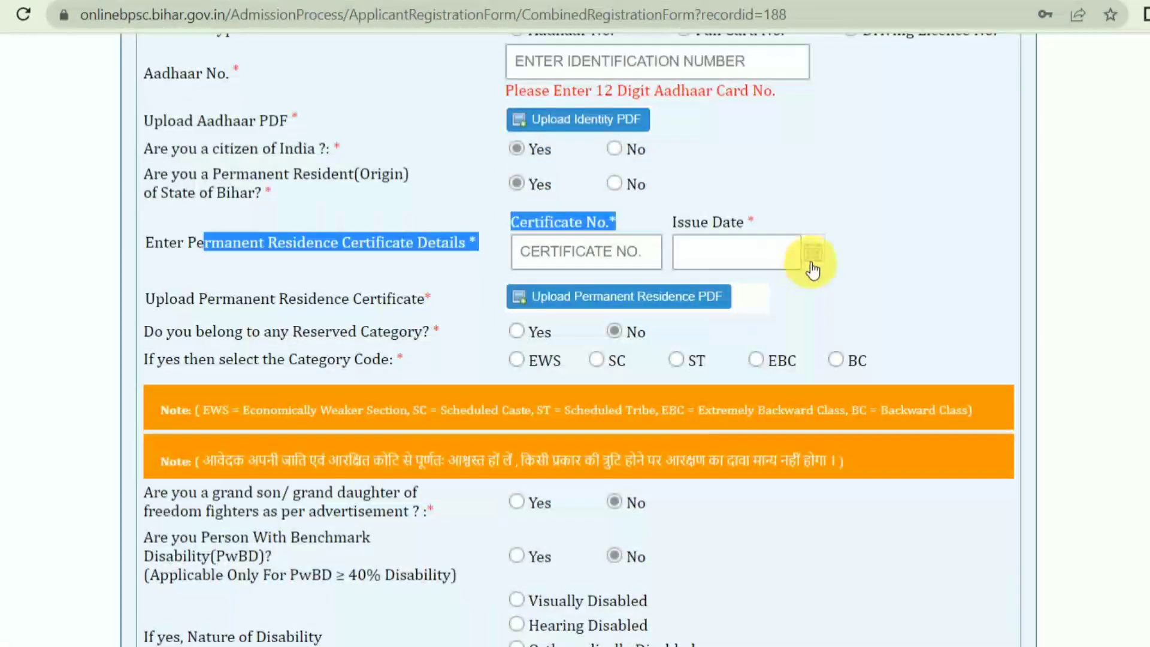
click(813, 257)
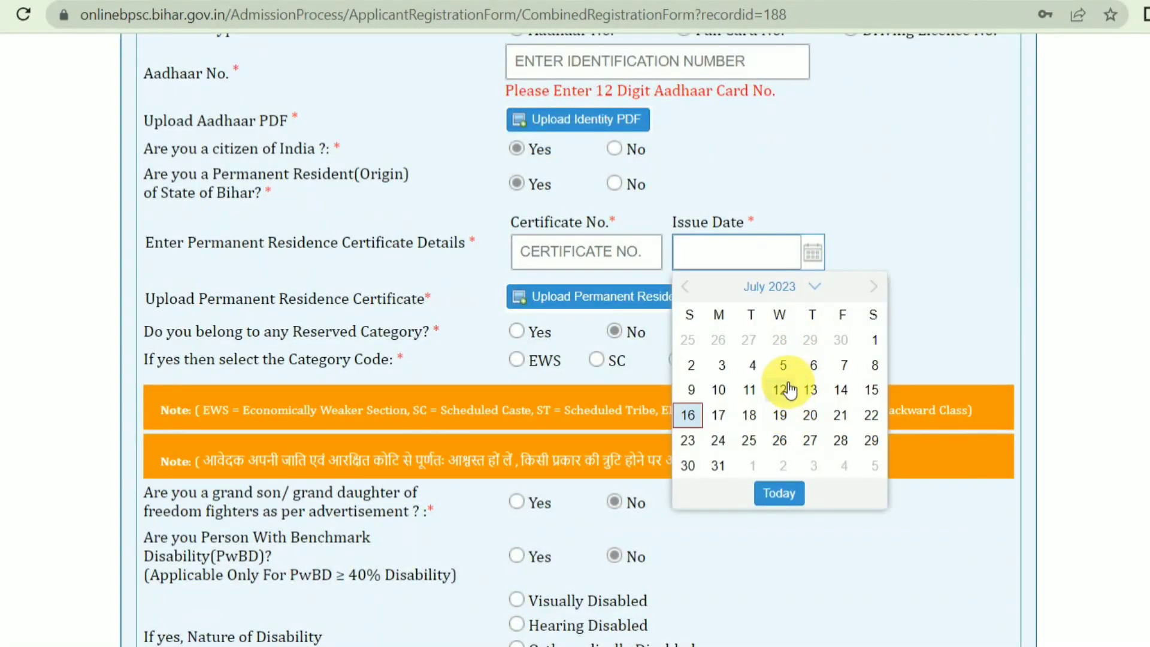
click(781, 365)
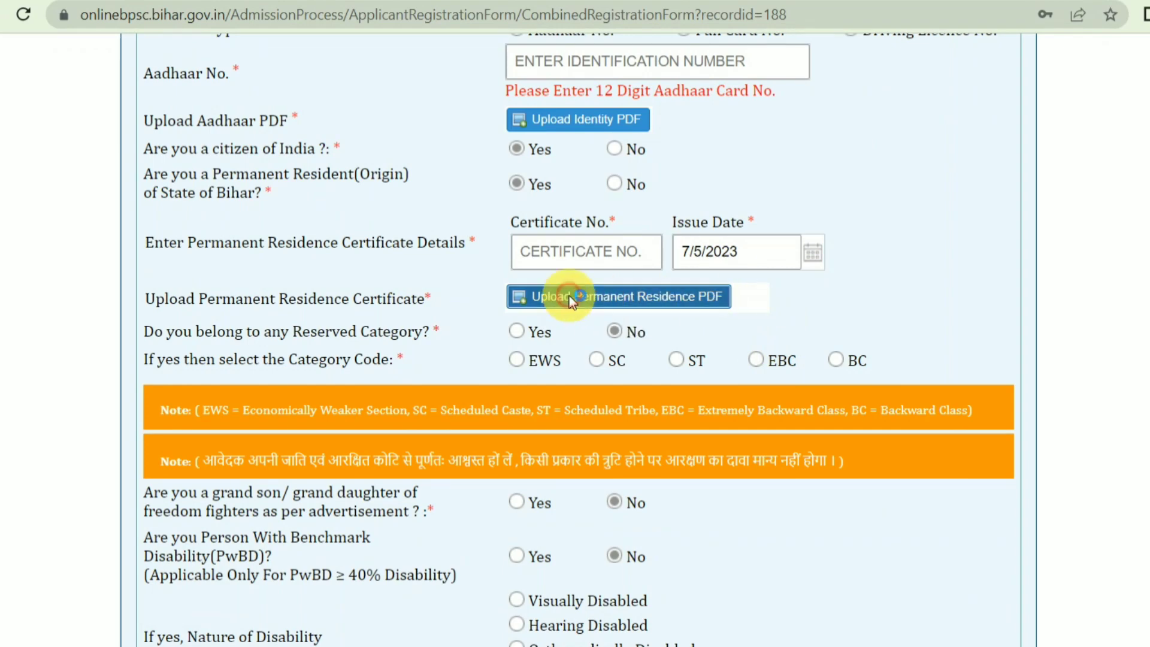
click(574, 296)
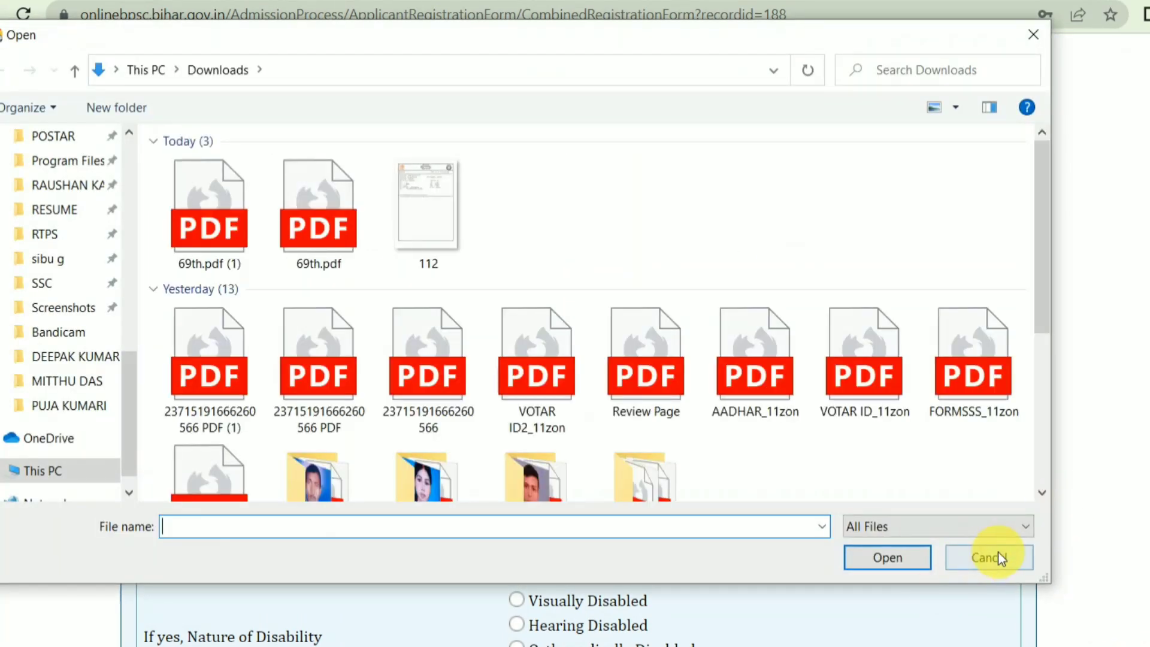
click(998, 554)
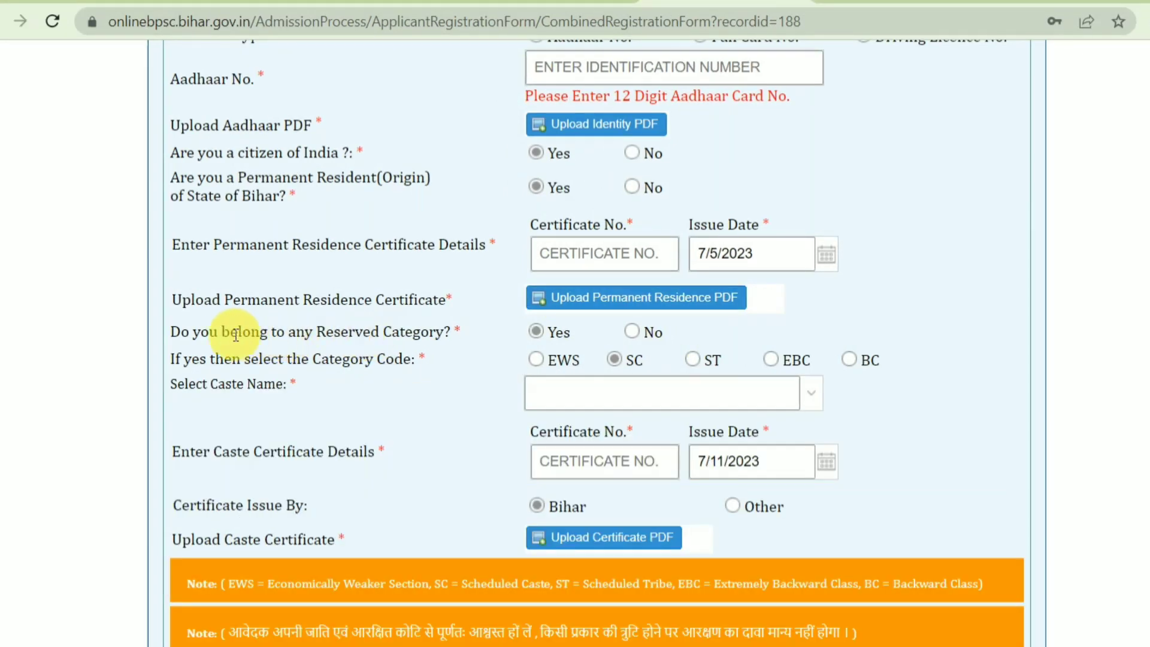
drag(231, 331, 523, 336)
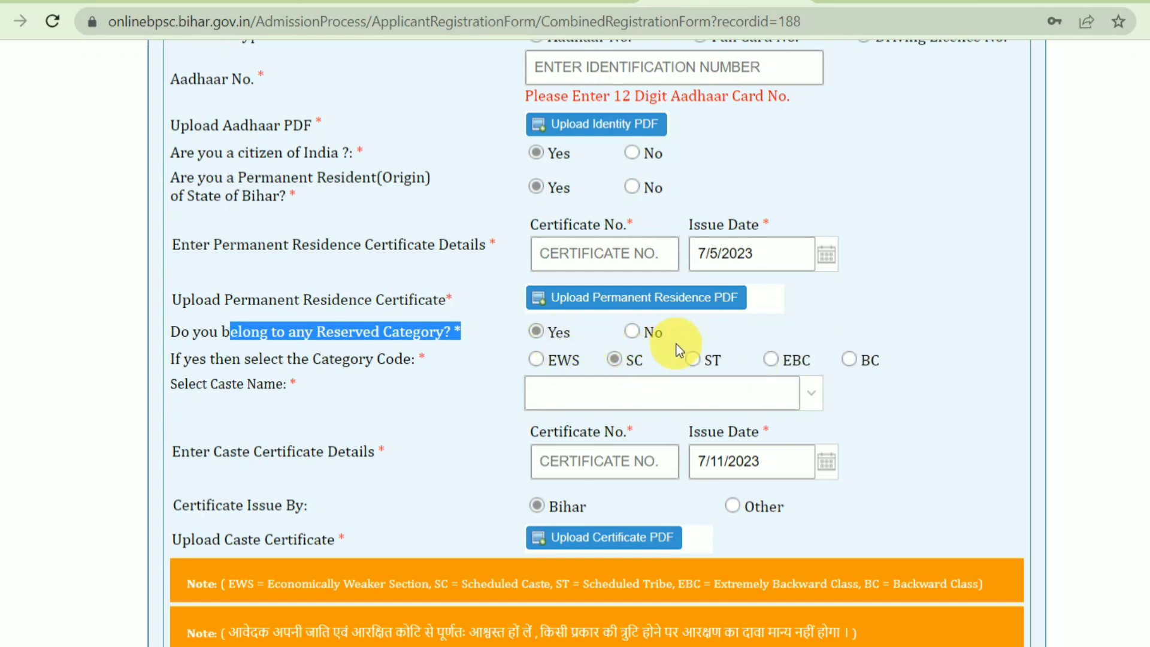
click(815, 397)
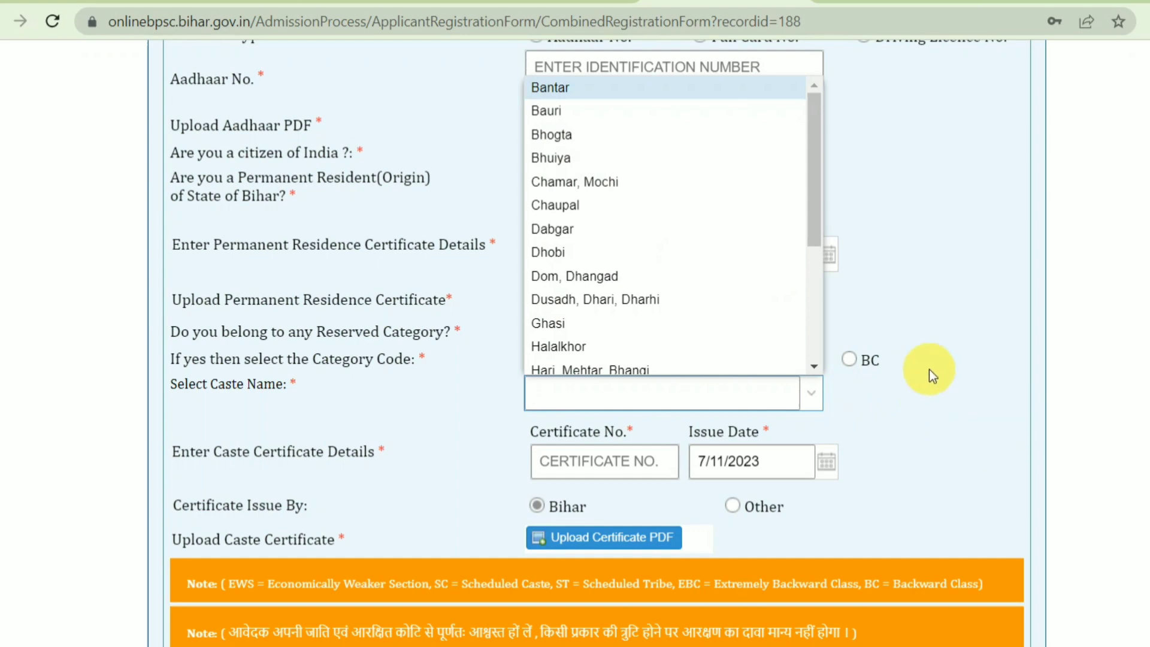
scroll(718, 290, down, 4)
click(1015, 333)
click(851, 360)
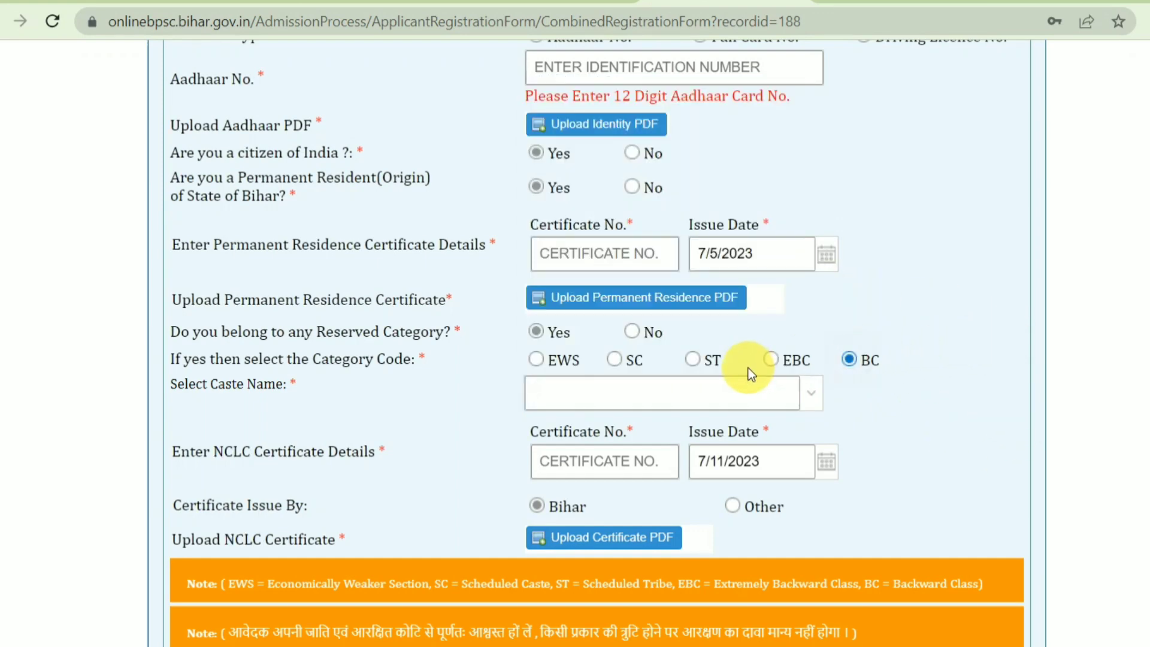
click(630, 362)
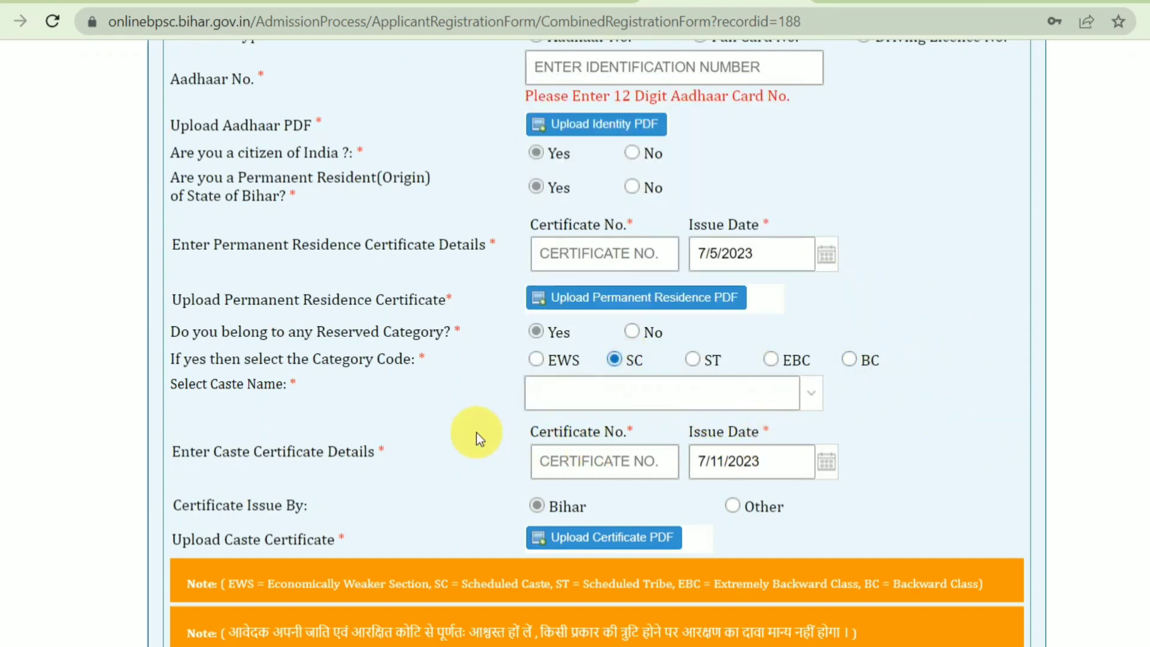
drag(532, 434, 644, 438)
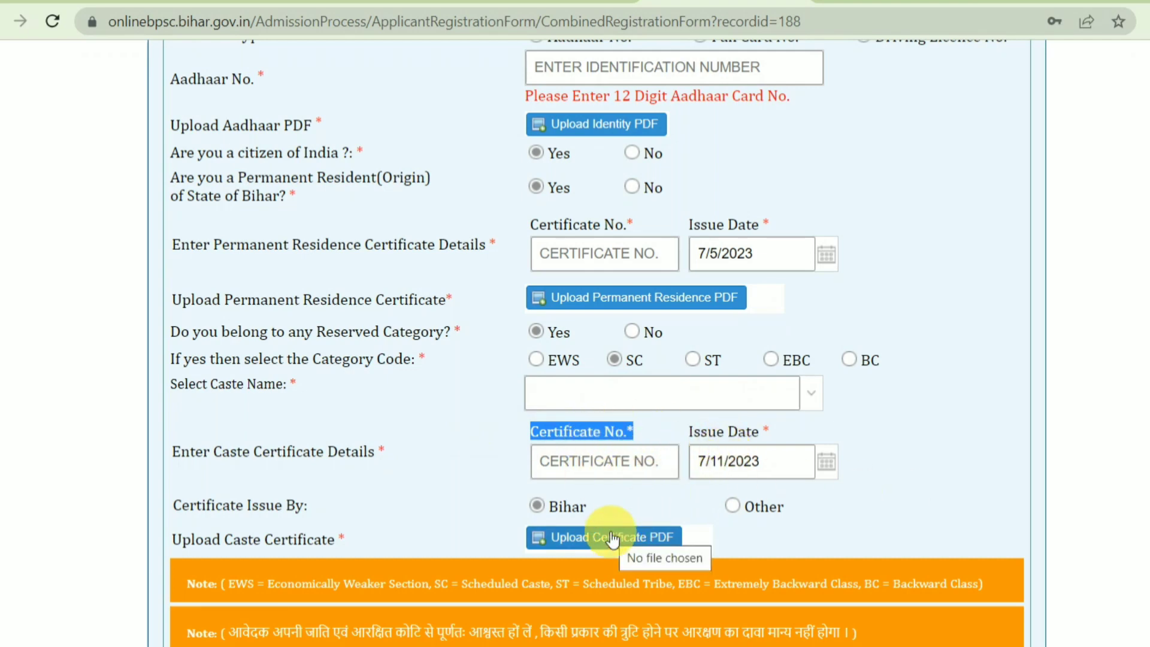
scroll(609, 464, down, 2)
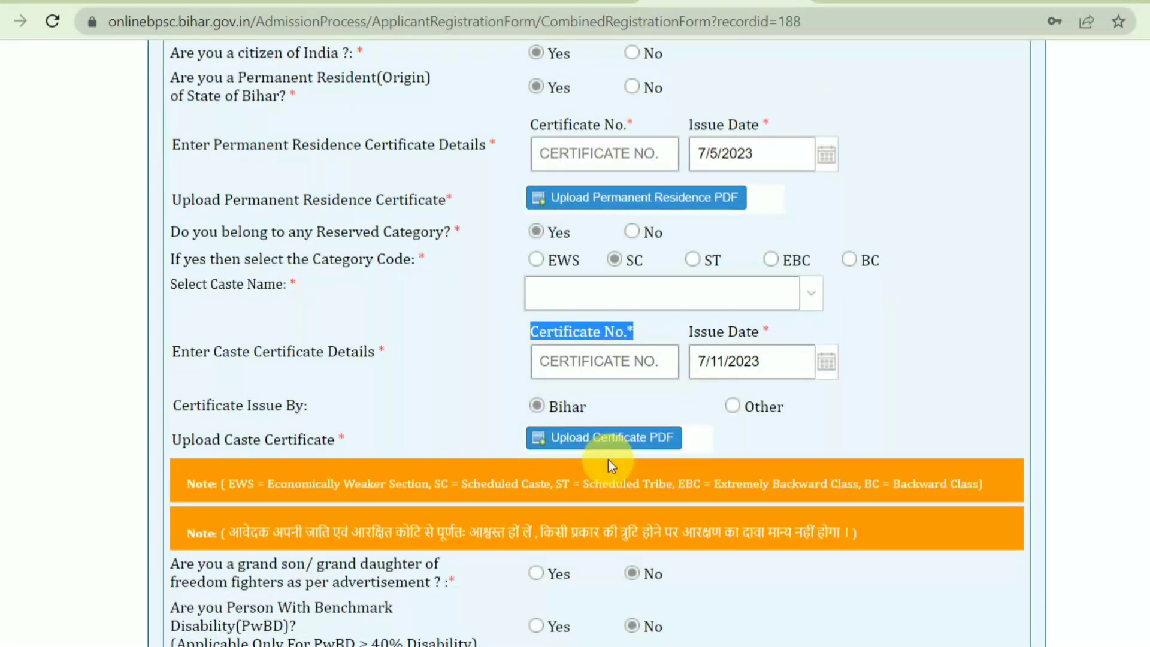
scroll(609, 459, down, 4)
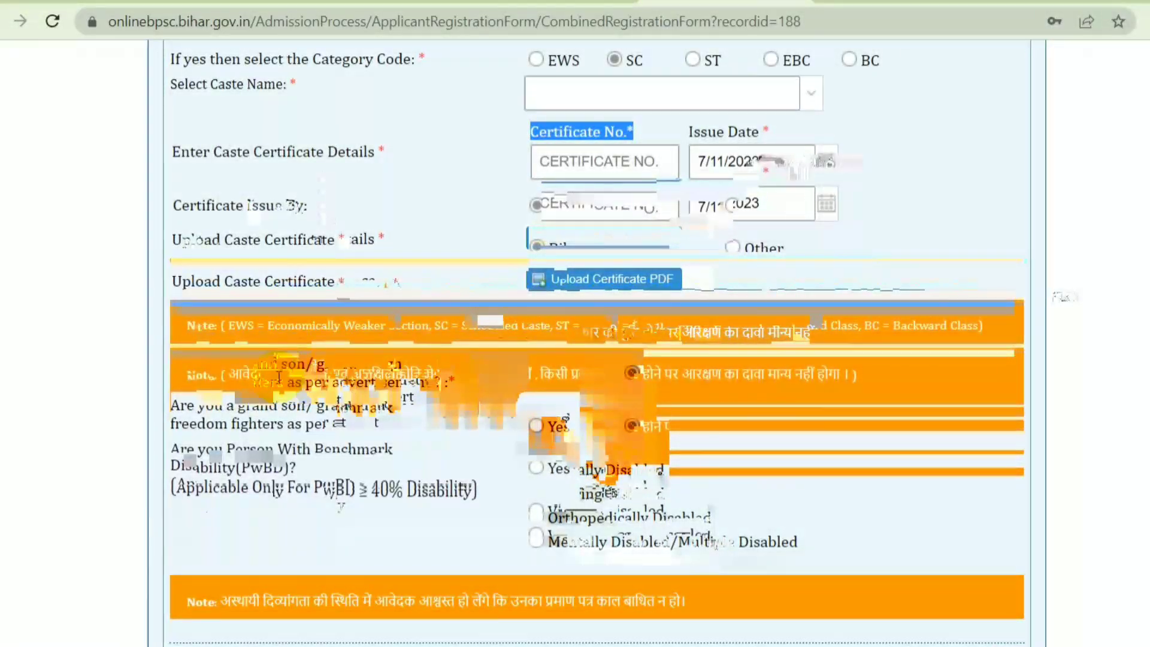
click(281, 378)
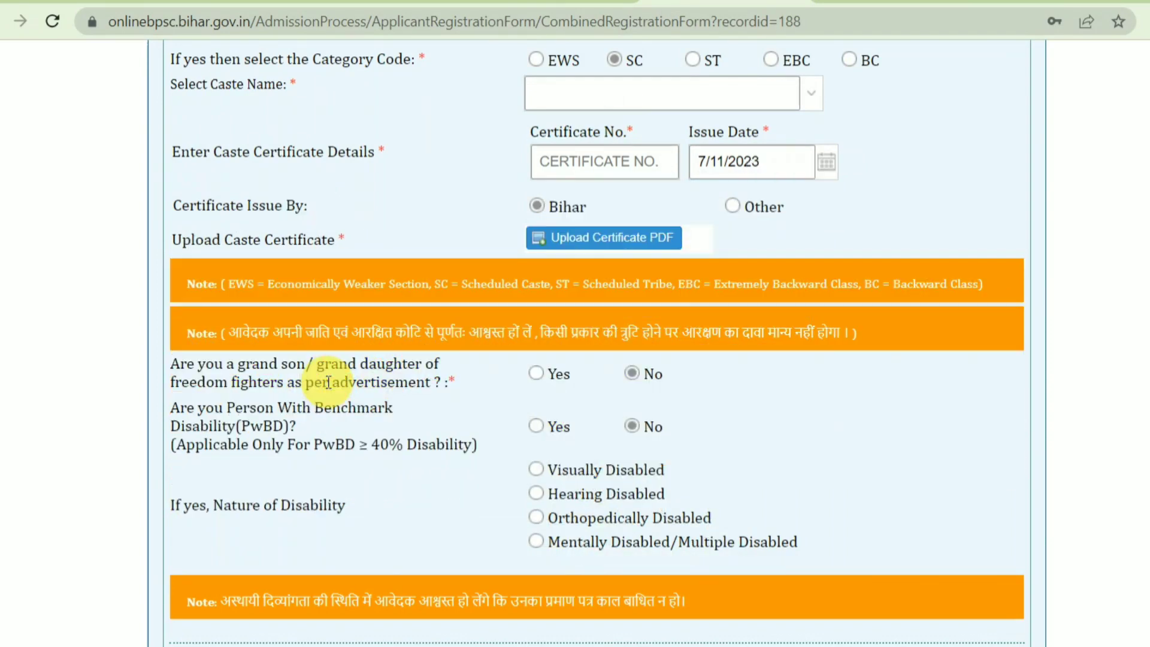
click(538, 376)
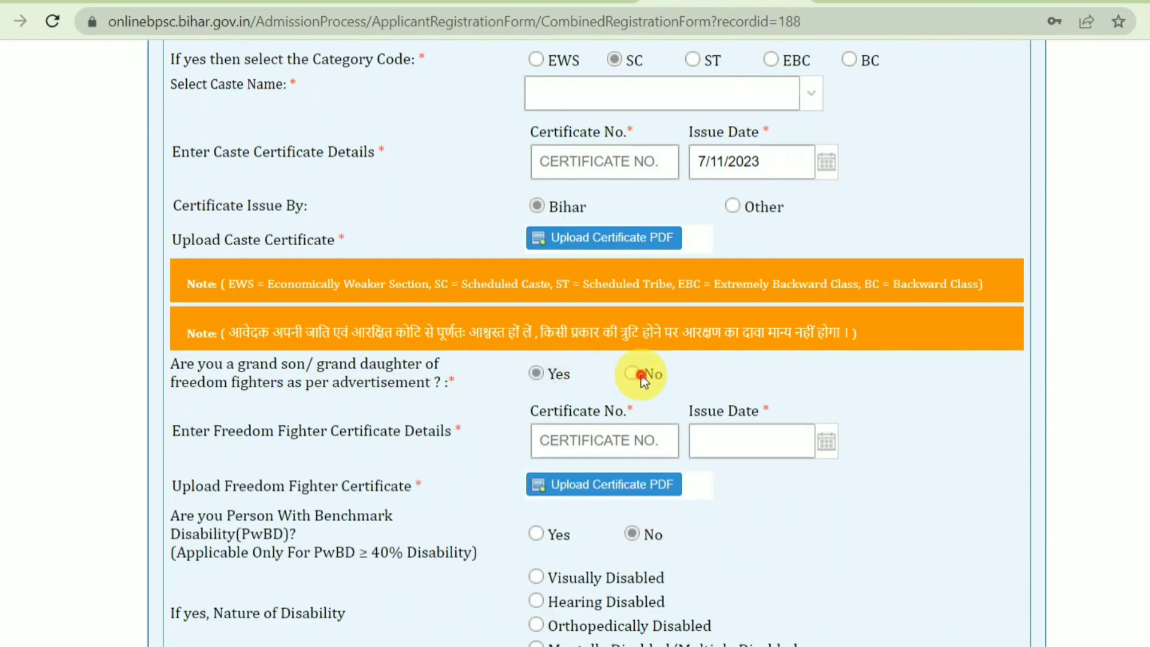
click(640, 375)
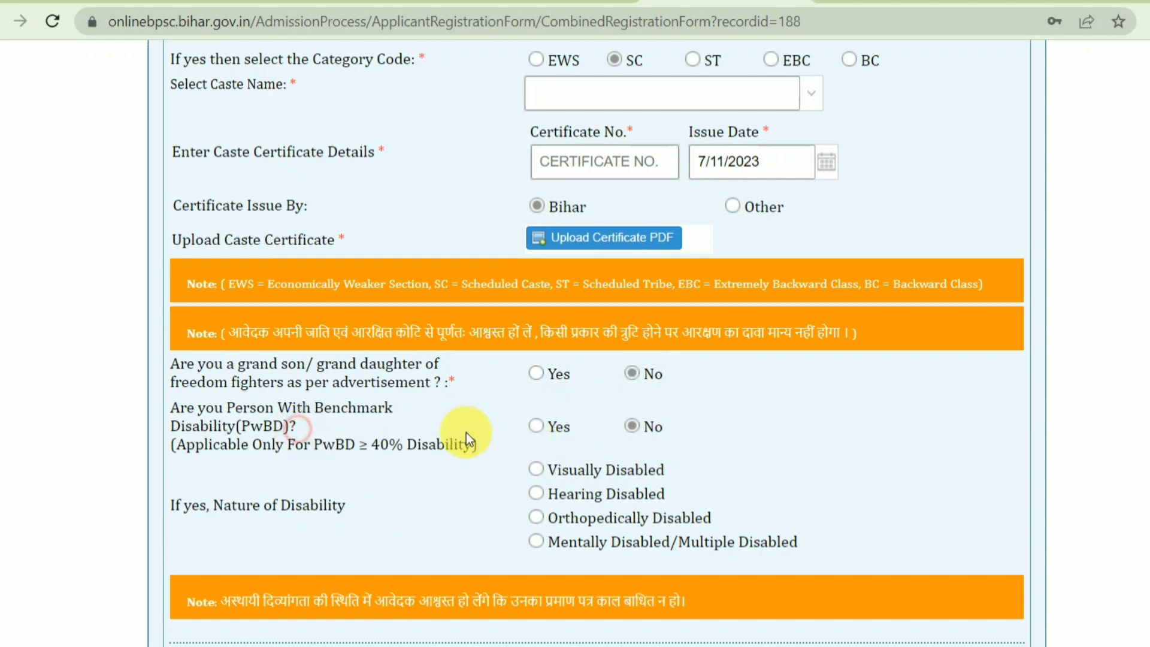
click(535, 426)
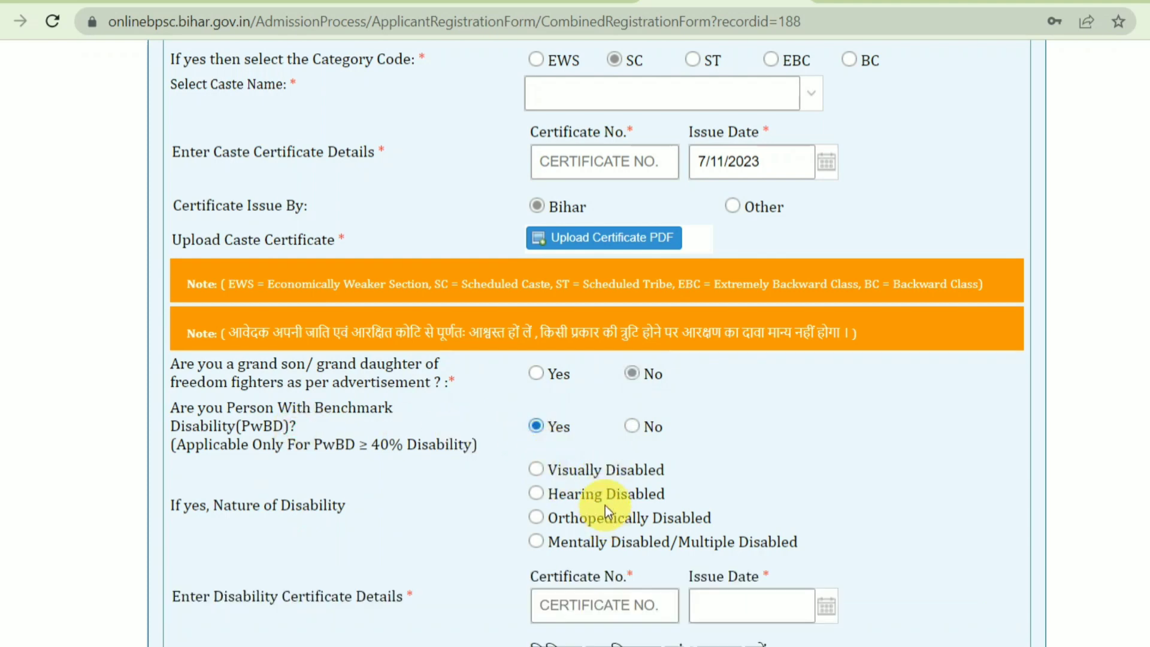
click(579, 519)
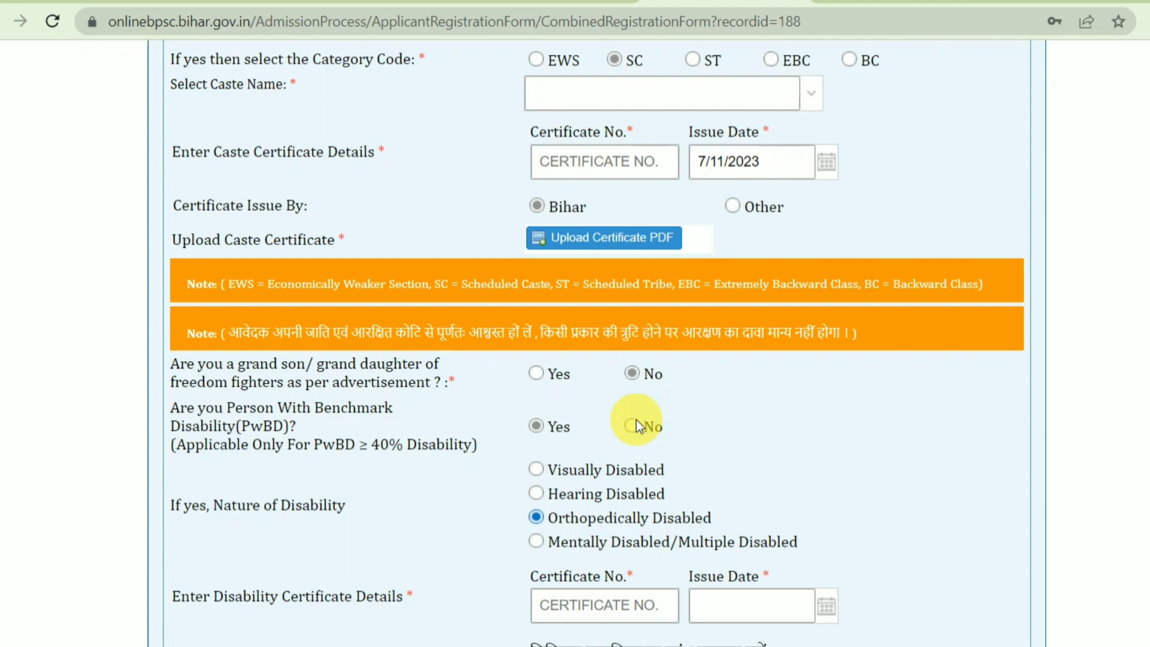
scroll(598, 554, down, 1)
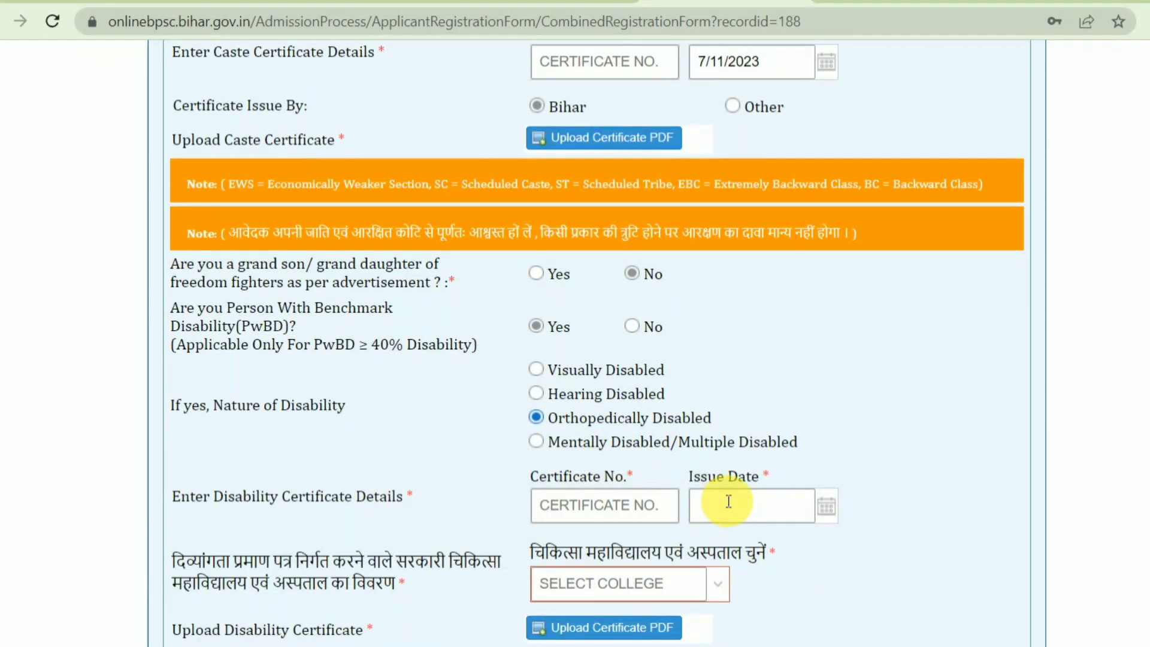
scroll(693, 473, down, 1)
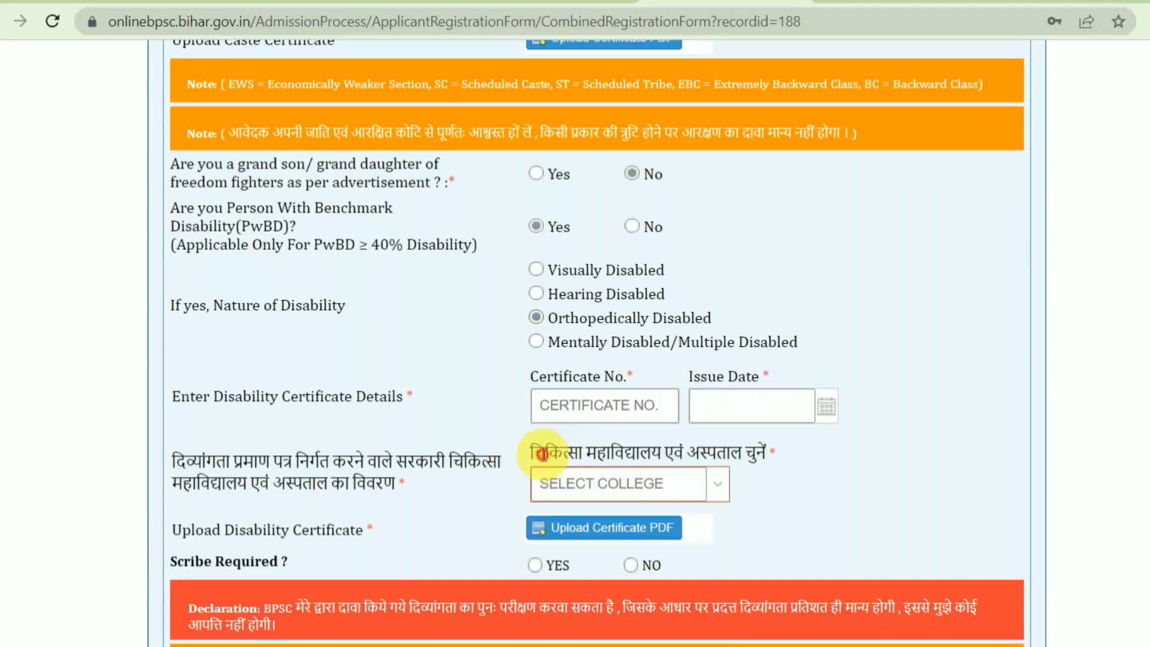
drag(544, 453, 750, 449)
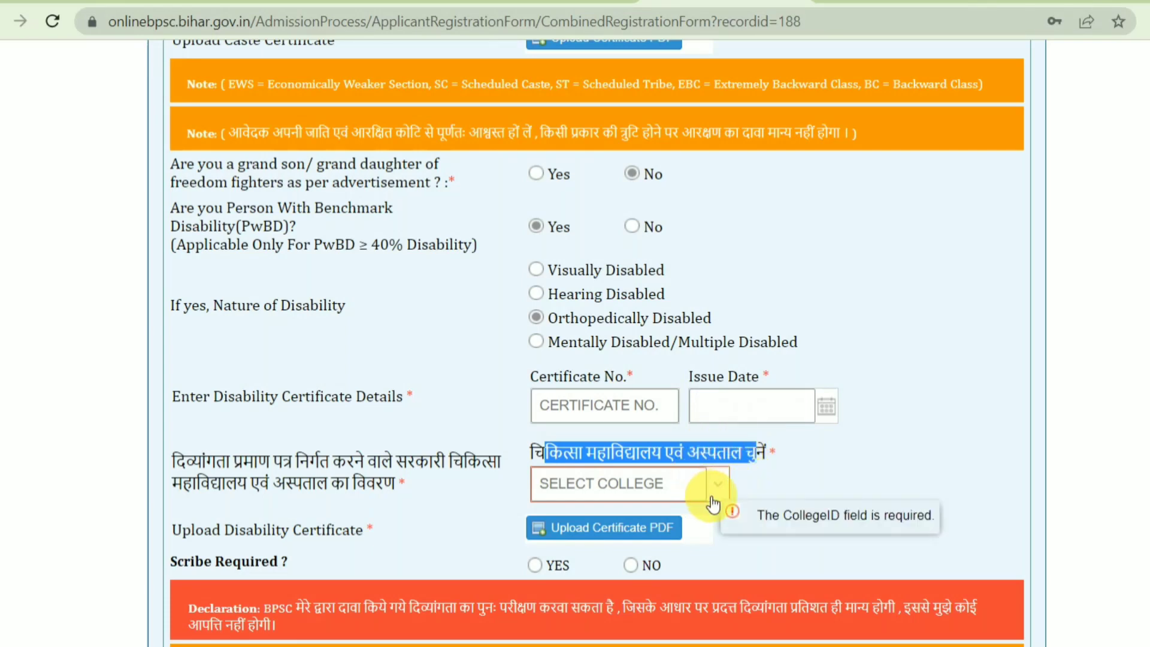
click(812, 491)
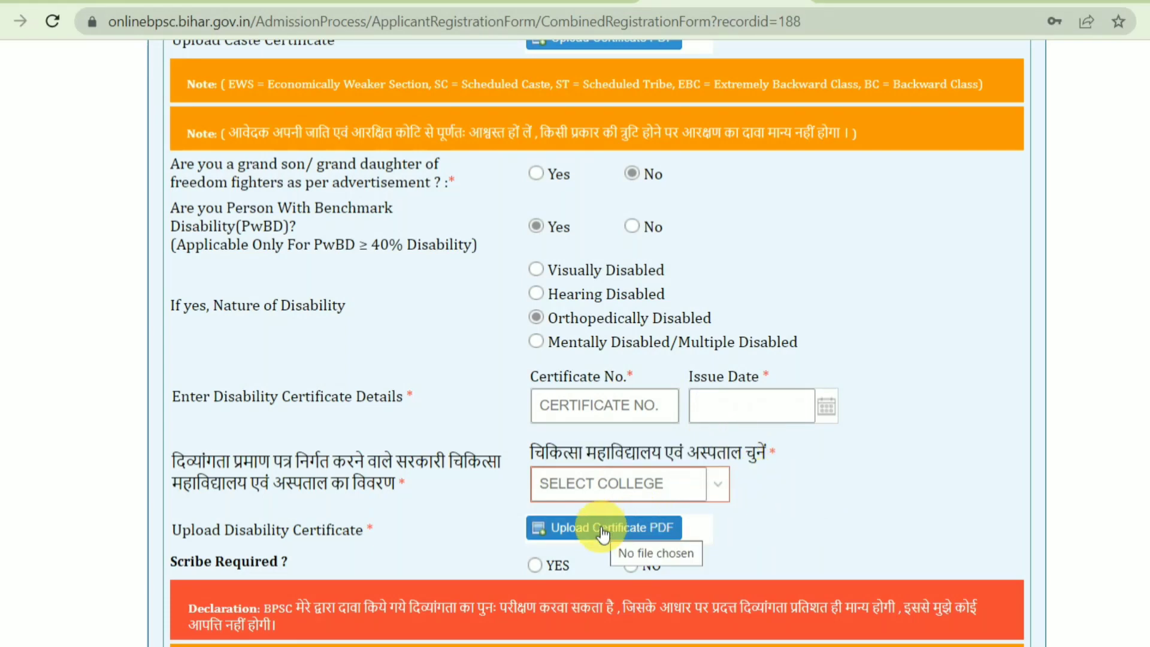
drag(204, 562, 334, 578)
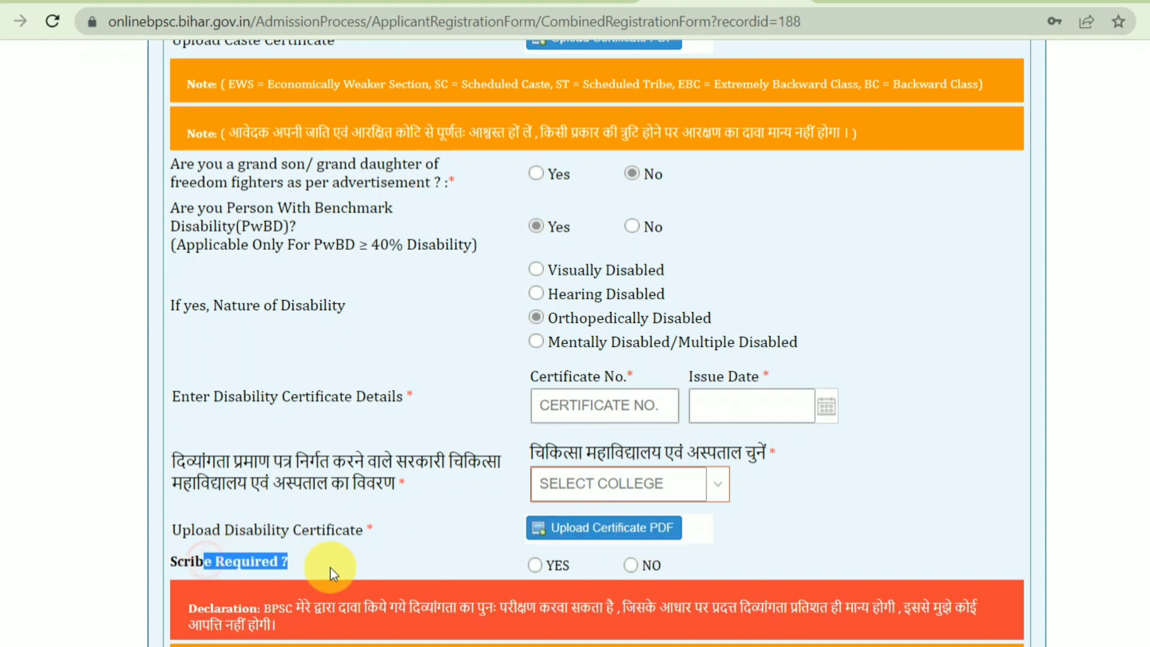
click(634, 565)
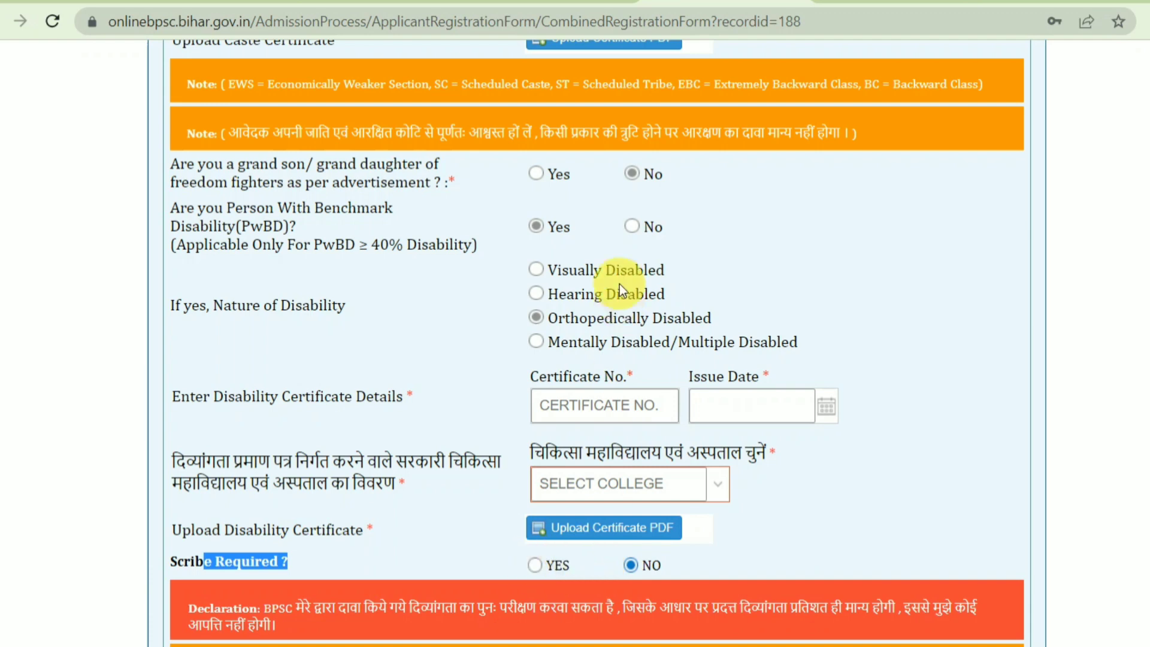
click(644, 227)
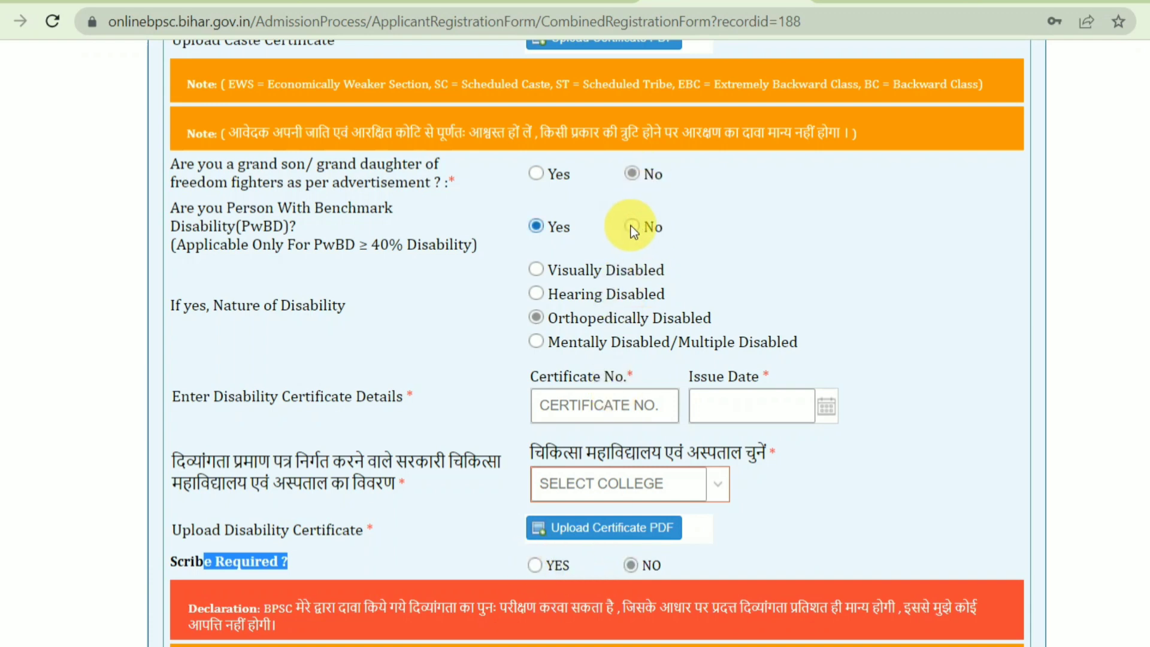
click(630, 227)
scroll(599, 318, down, 5)
scroll(419, 330, up, 3)
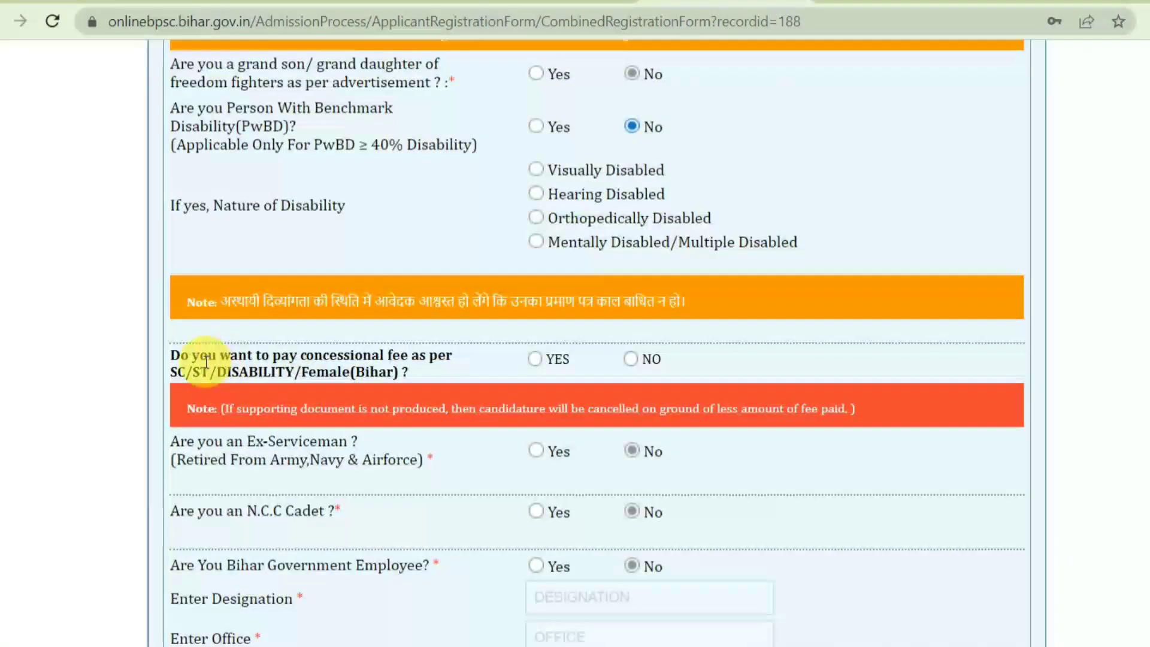
Review the concessional fee question and keep the Ex-Serviceman answer as No
drag(192, 360, 372, 376)
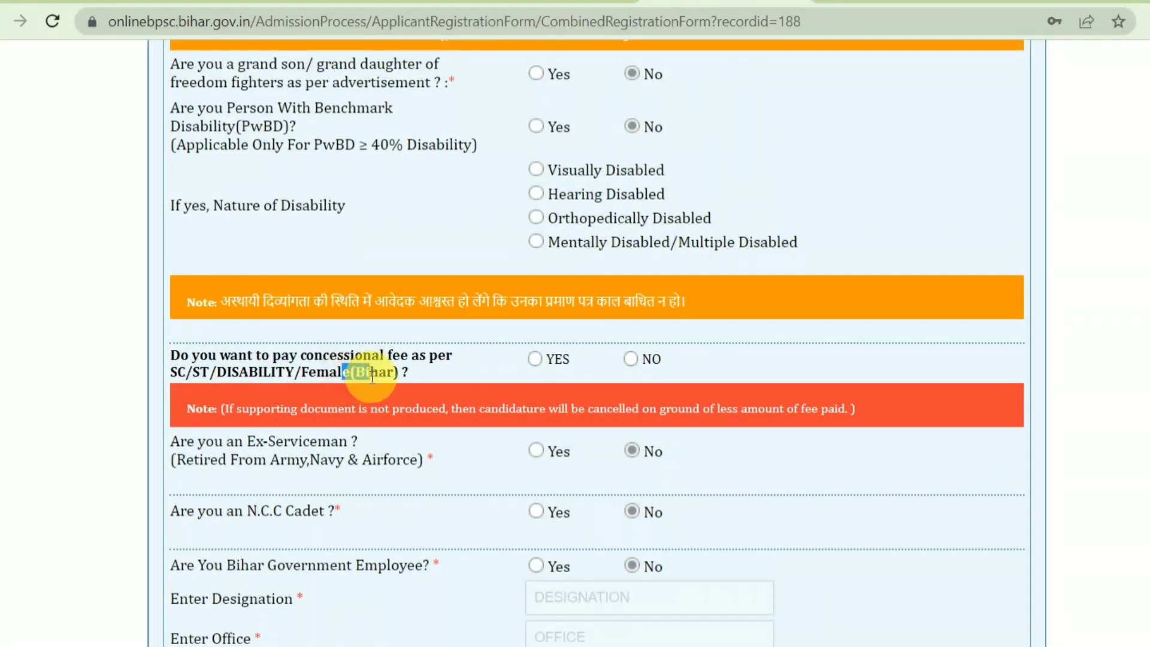
click(262, 360)
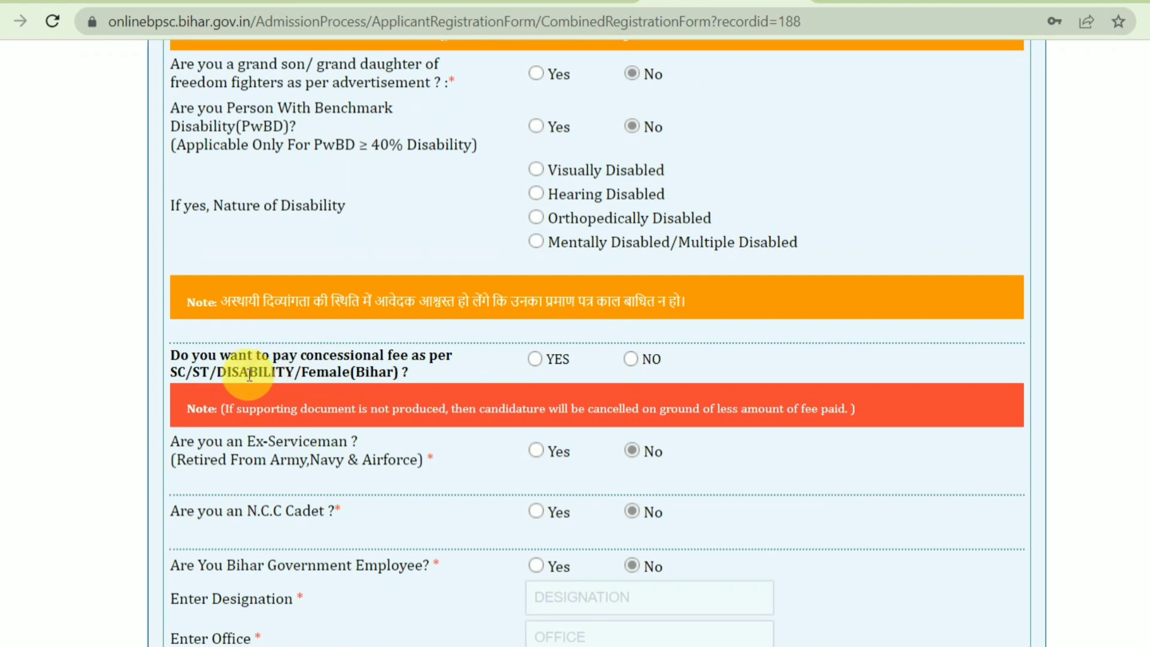
drag(271, 372, 197, 378)
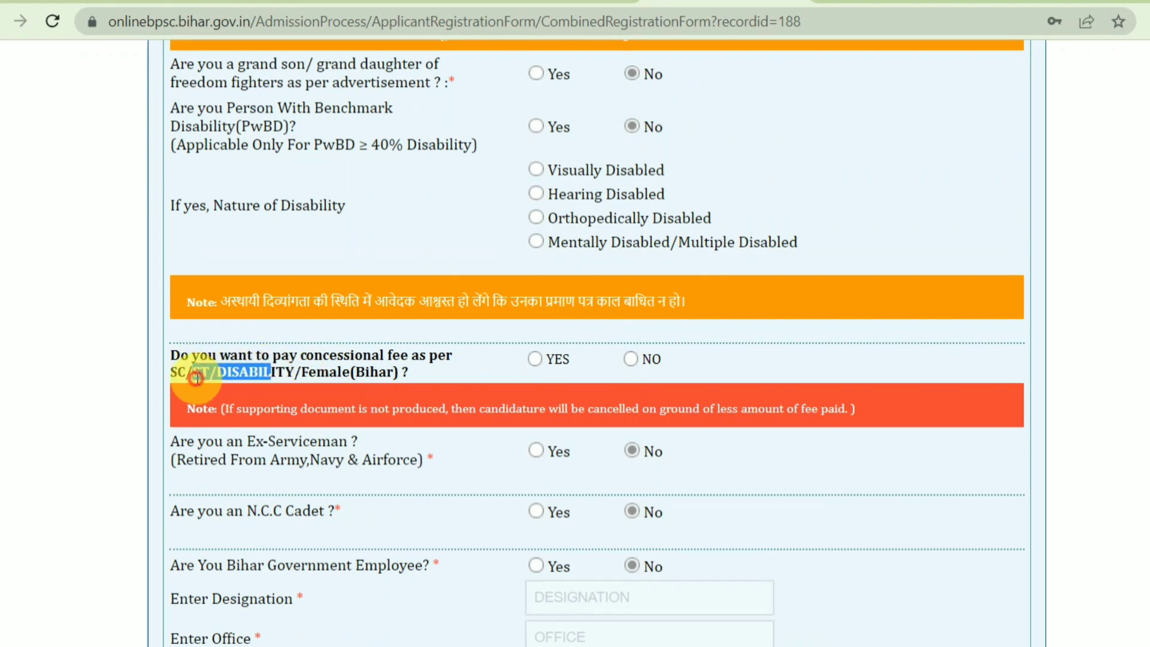
scroll(357, 435, down, 3)
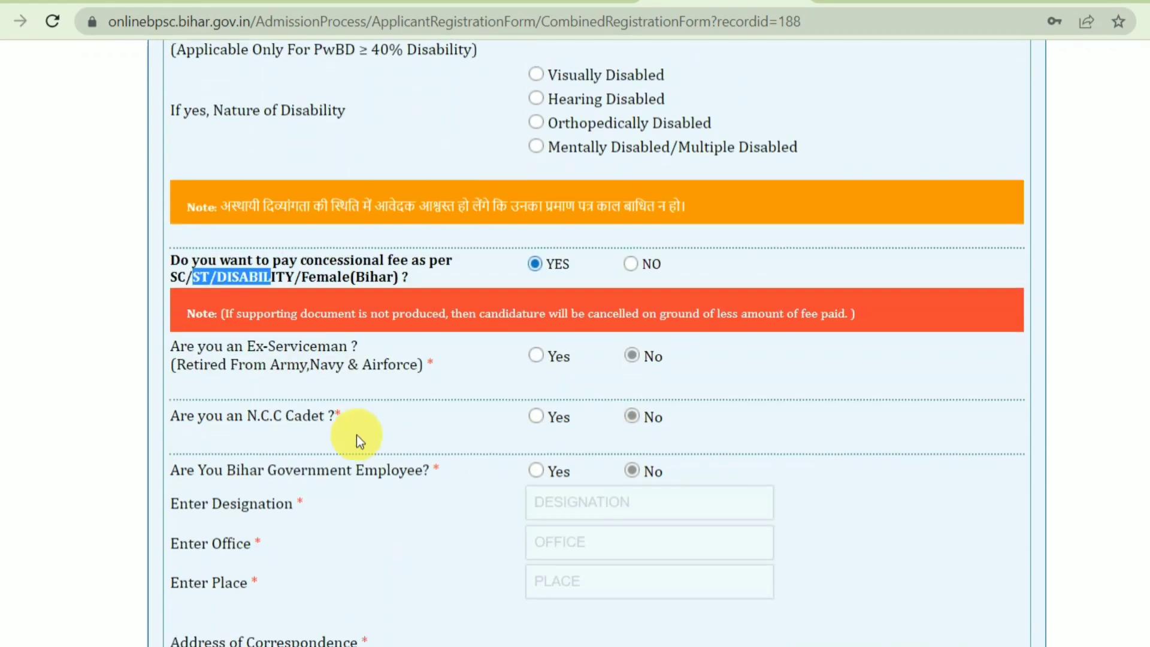
drag(204, 259, 552, 256)
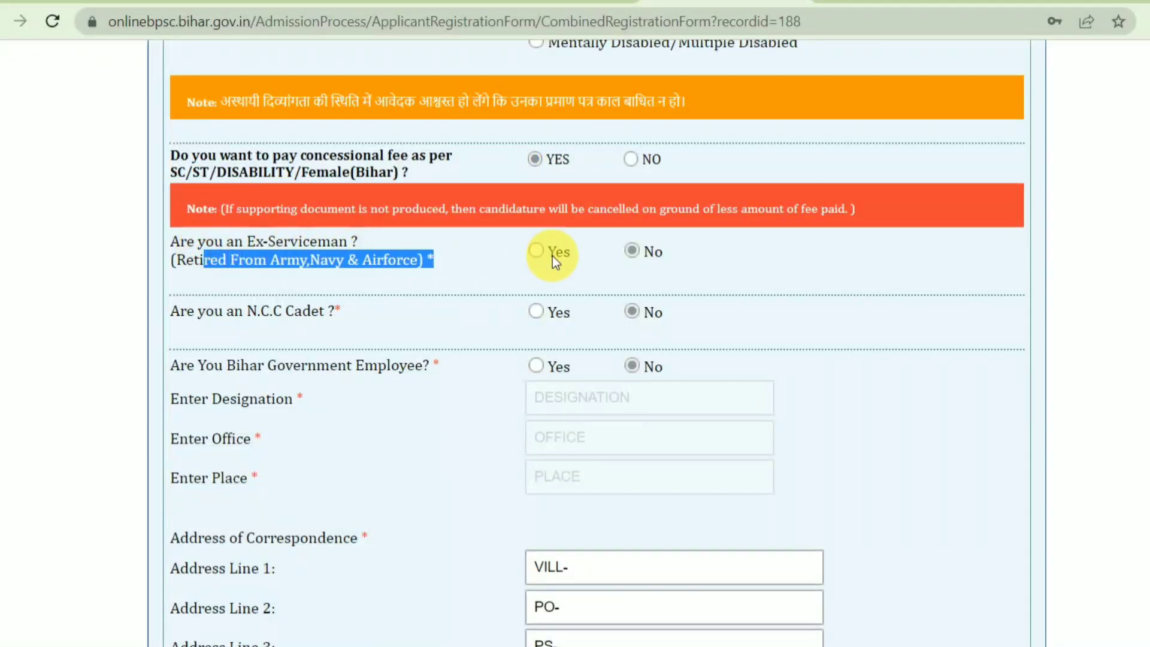
drag(624, 256, 624, 257)
Toggle the N.C.C Cadet answer to Yes and back to No
drag(215, 311, 430, 305)
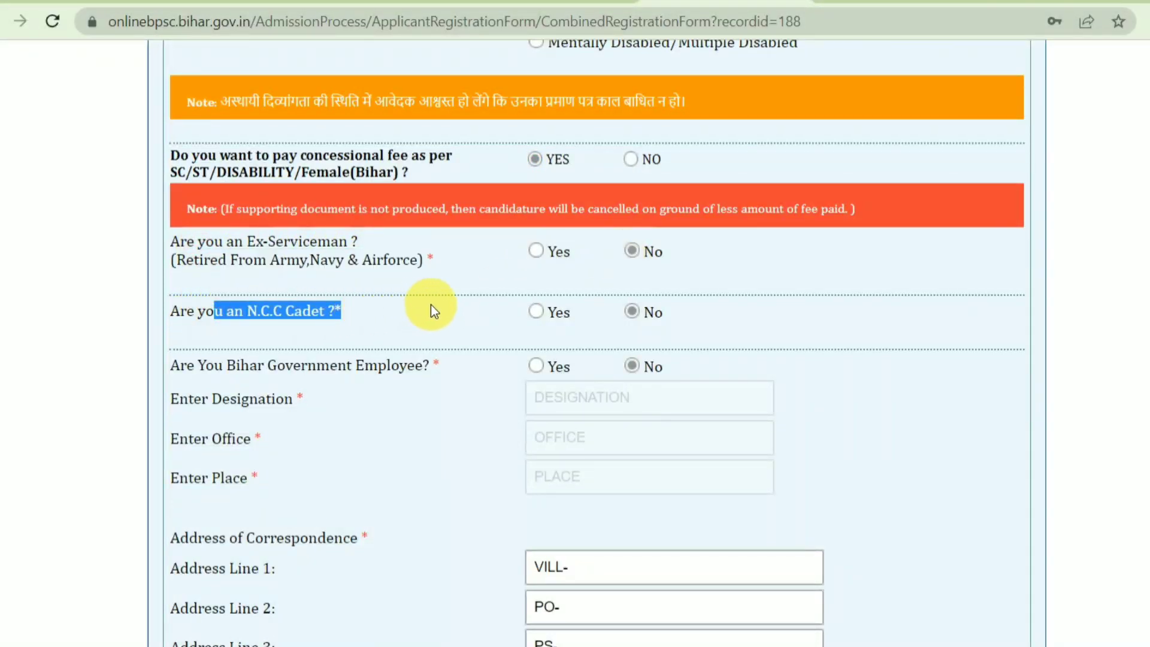
click(536, 311)
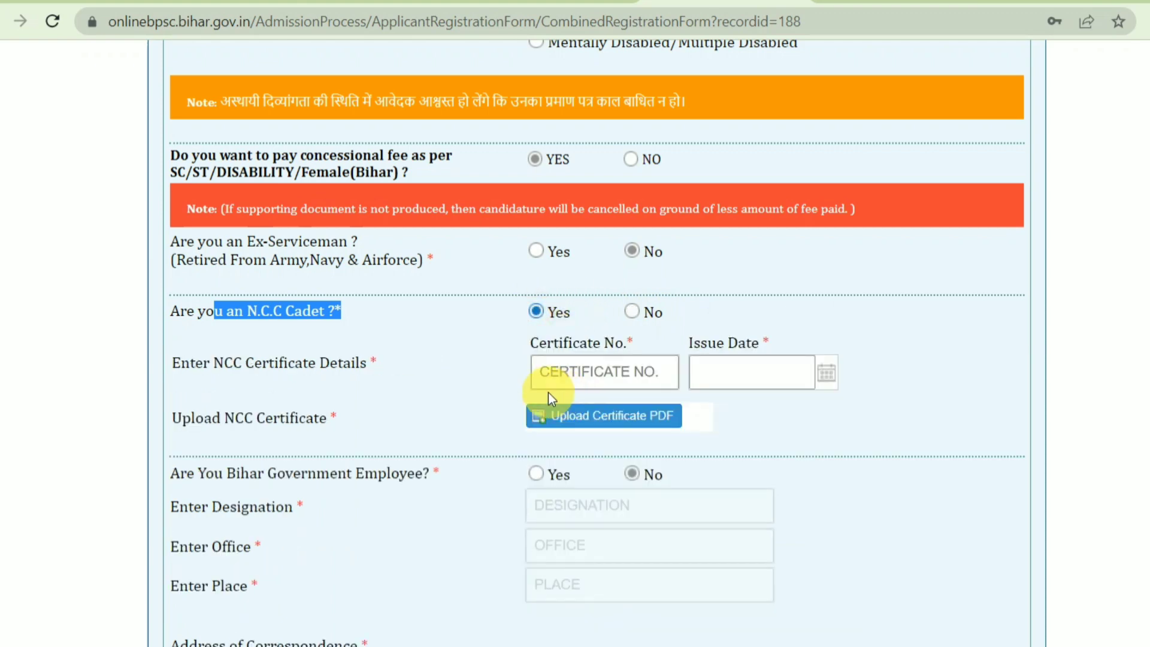
click(631, 310)
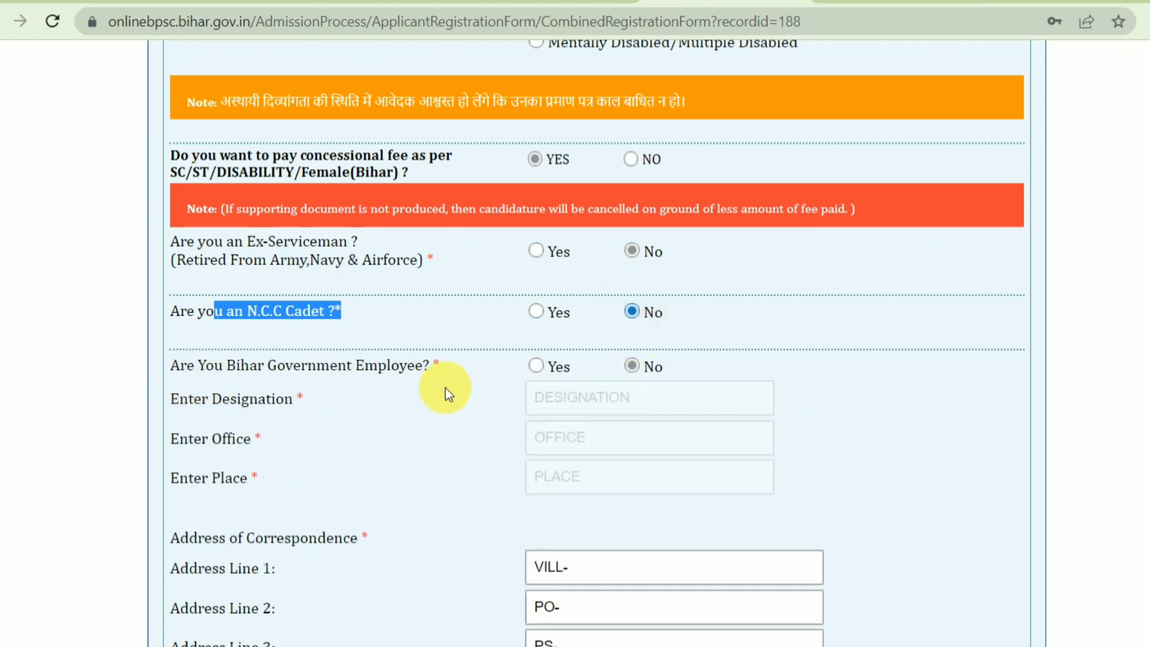
Check the Bihar Government Employee designation, office and place fields, then set it back to No
drag(212, 359, 497, 365)
click(537, 367)
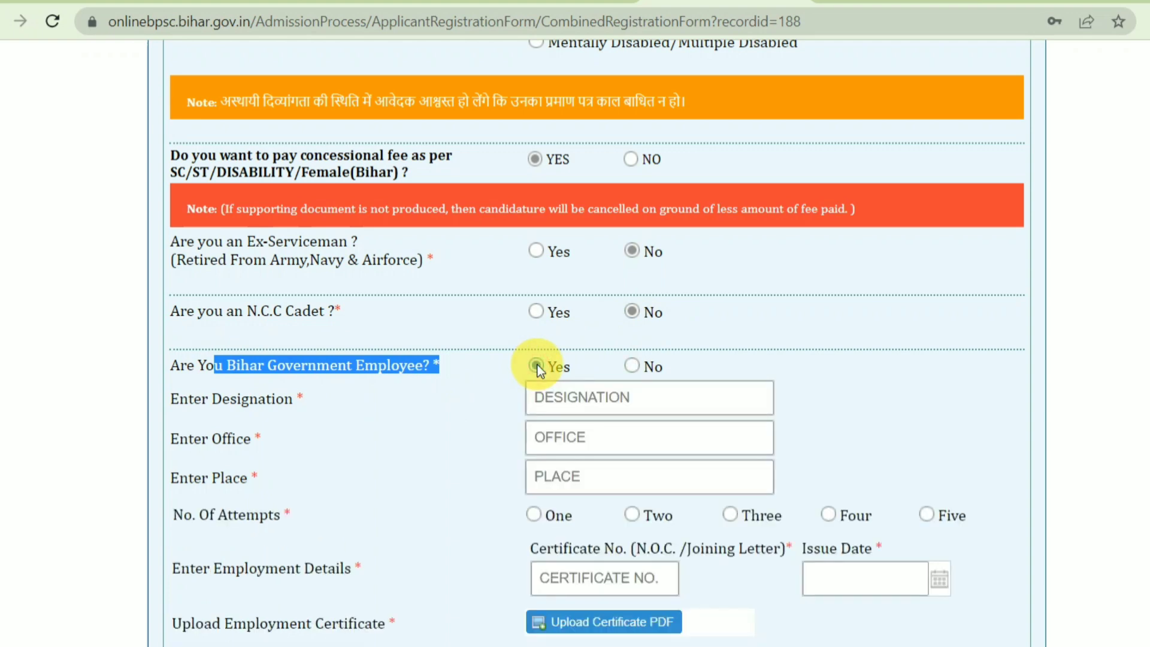
click(607, 402)
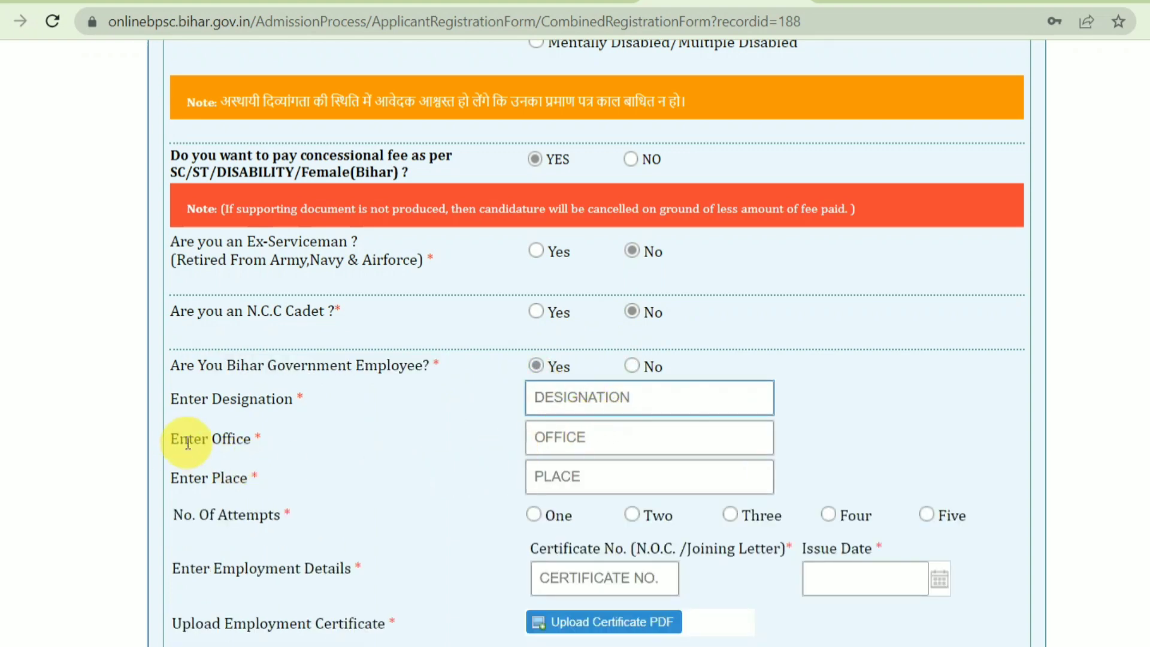
drag(187, 442, 385, 437)
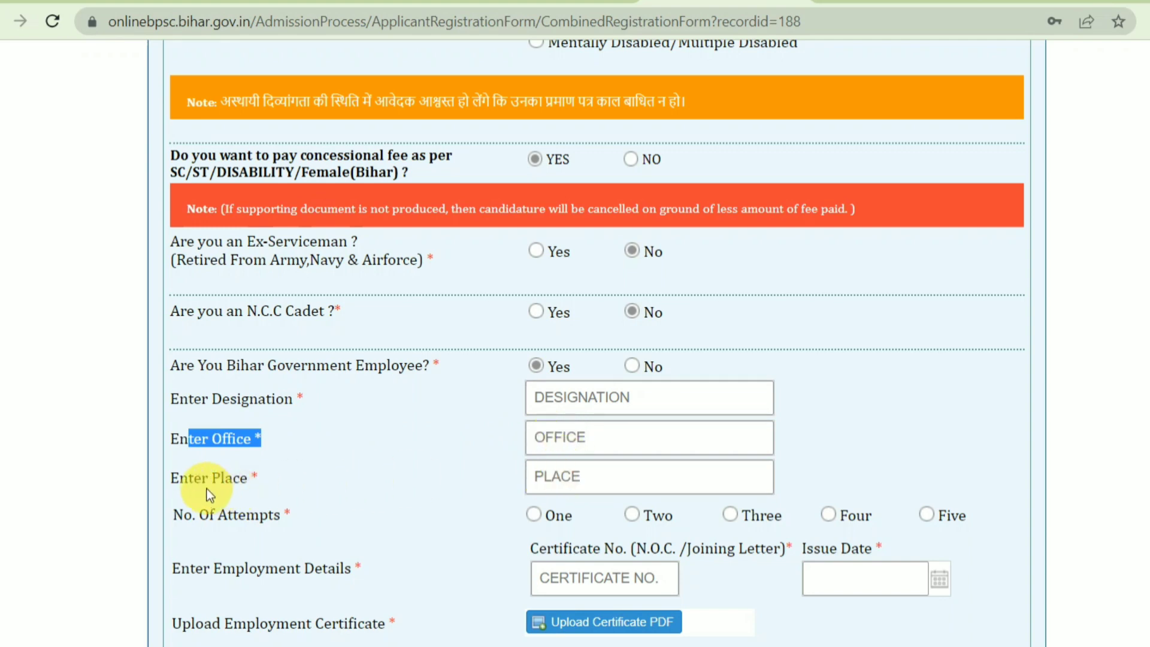
drag(193, 482, 534, 483)
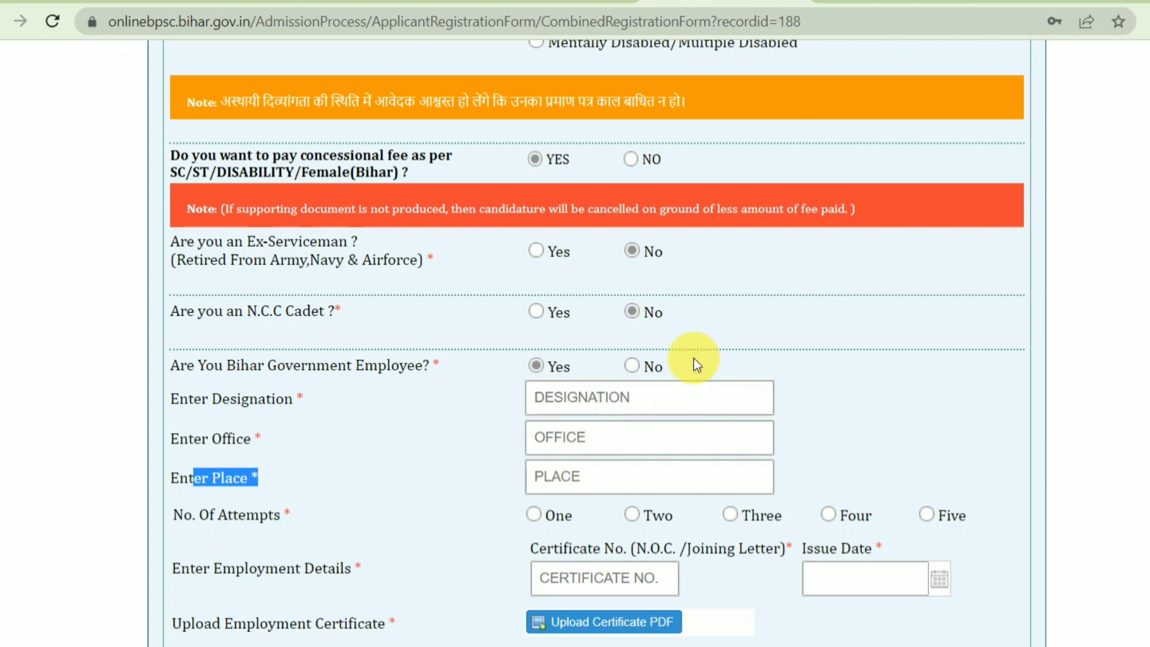
click(636, 364)
scroll(629, 320, down, 3)
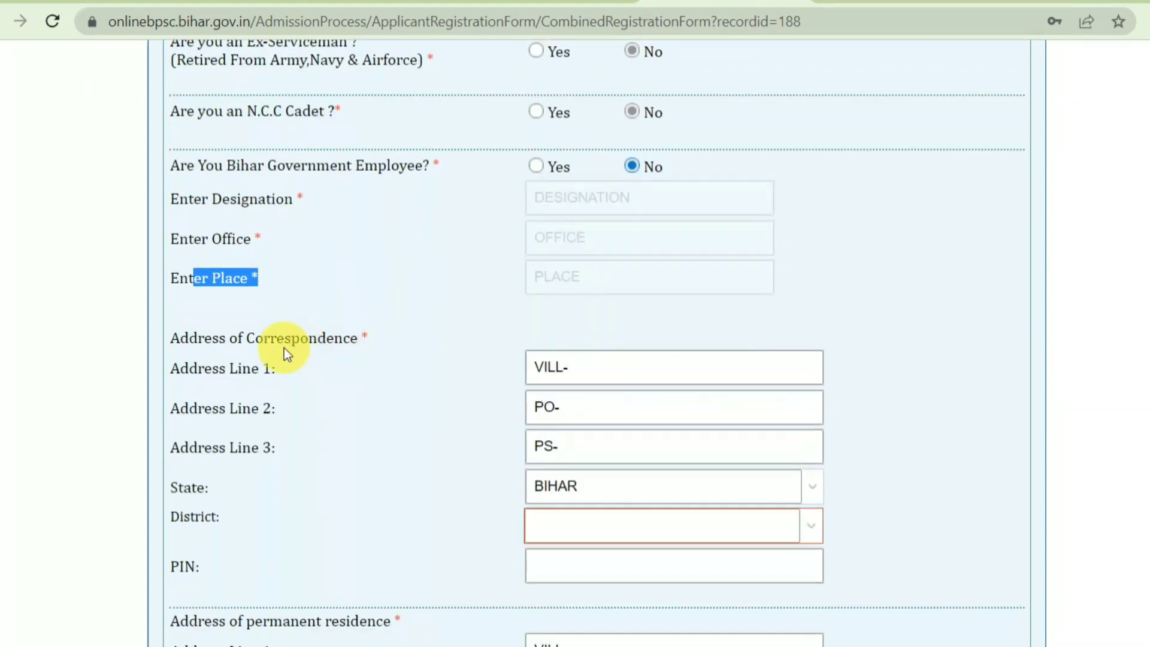
drag(595, 367, 512, 369)
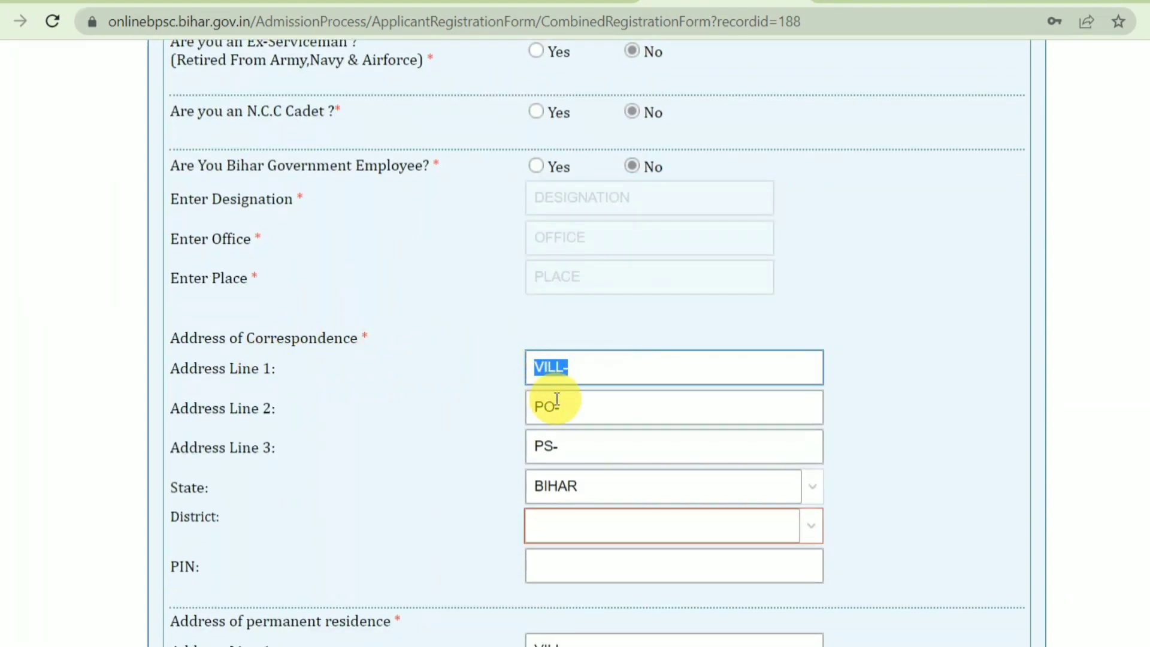
Keep BIHAR as the correspondence address state
drag(531, 408, 557, 444)
scroll(547, 447, down, 2)
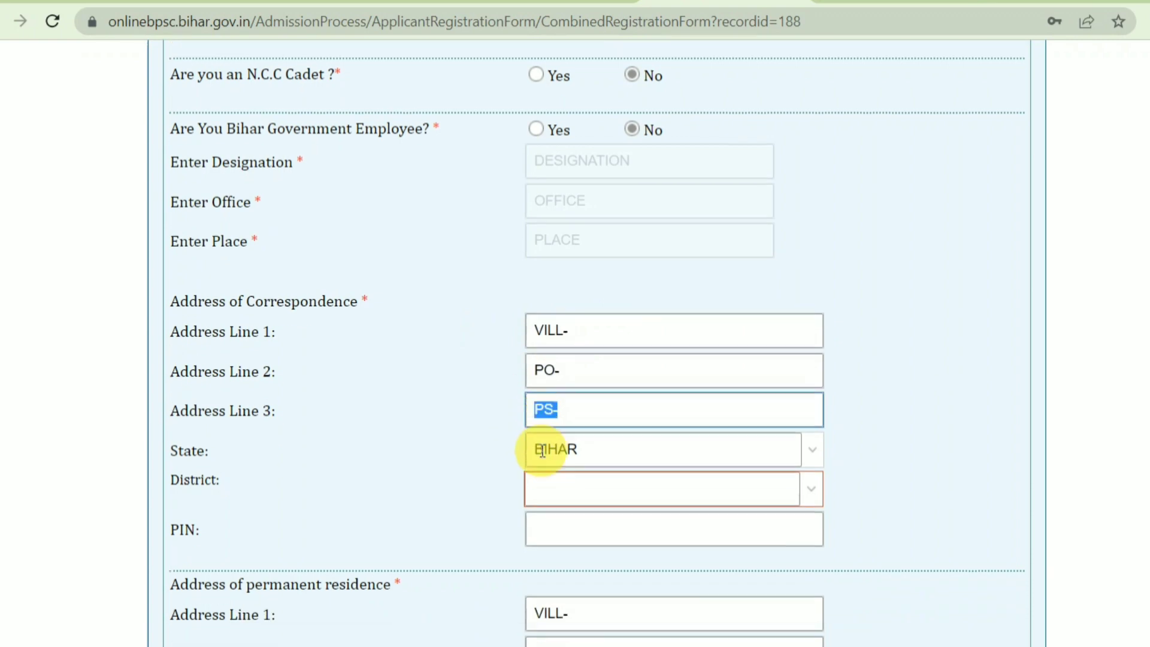
click(588, 388)
drag(588, 388, 519, 385)
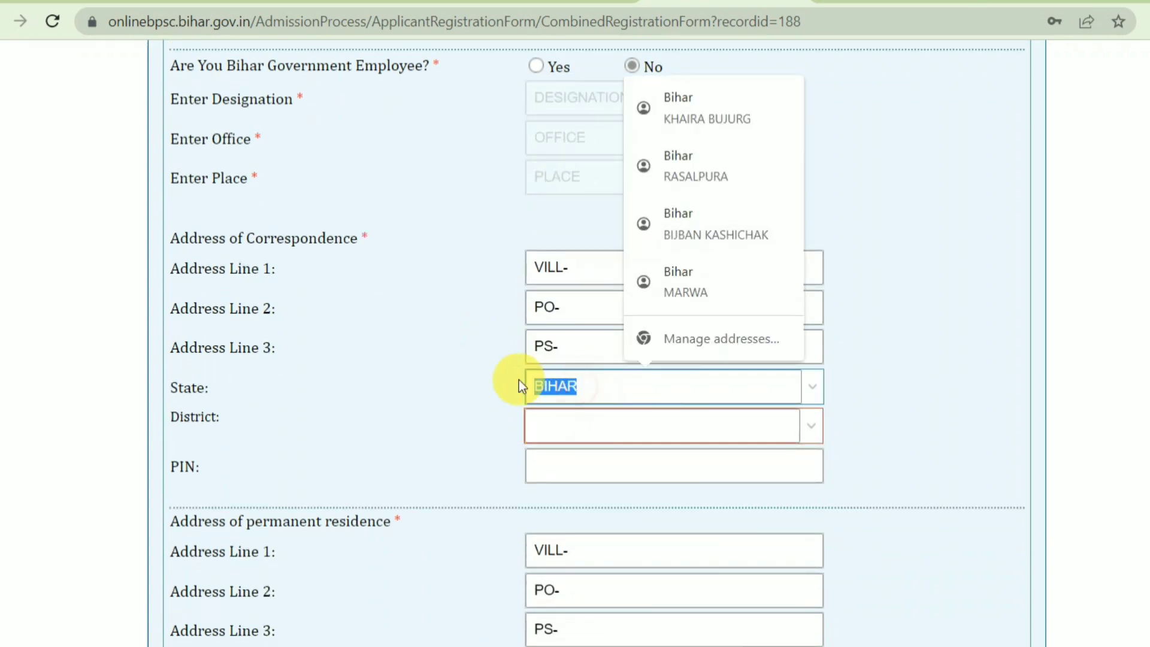
click(865, 422)
click(813, 386)
click(820, 424)
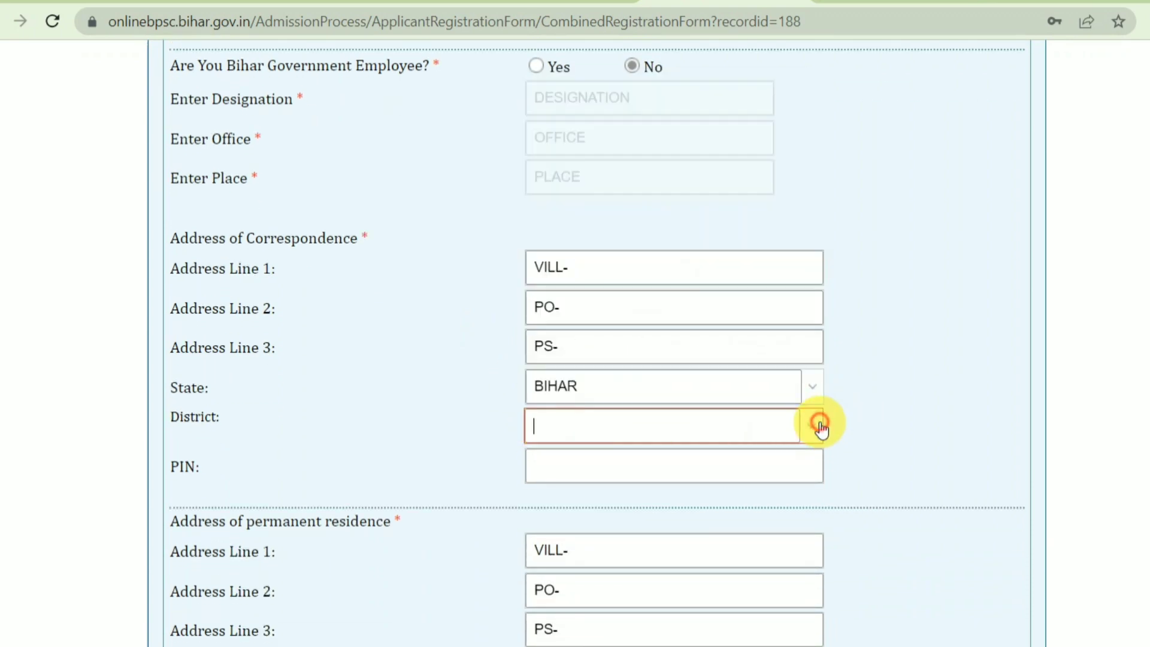
click(813, 392)
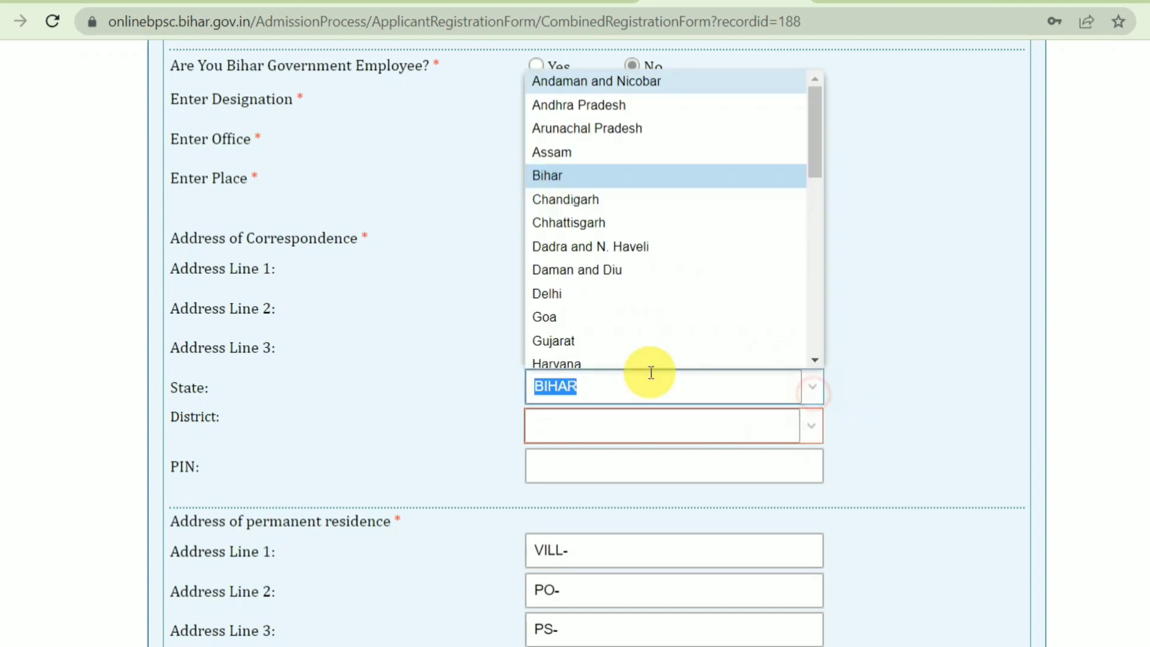
click(195, 407)
drag(198, 415, 252, 420)
Enter 0 as the correspondence PIN and move down to the permanent address fields
click(630, 441)
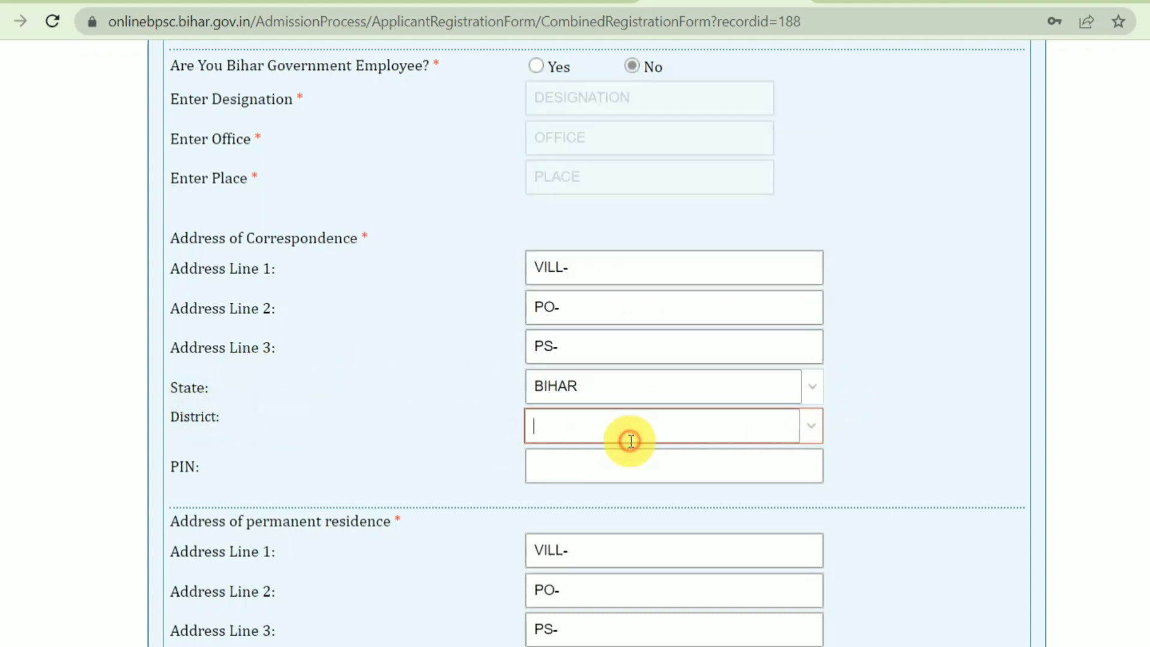
click(606, 475)
text(0)
scroll(638, 419, down, 3)
click(632, 354)
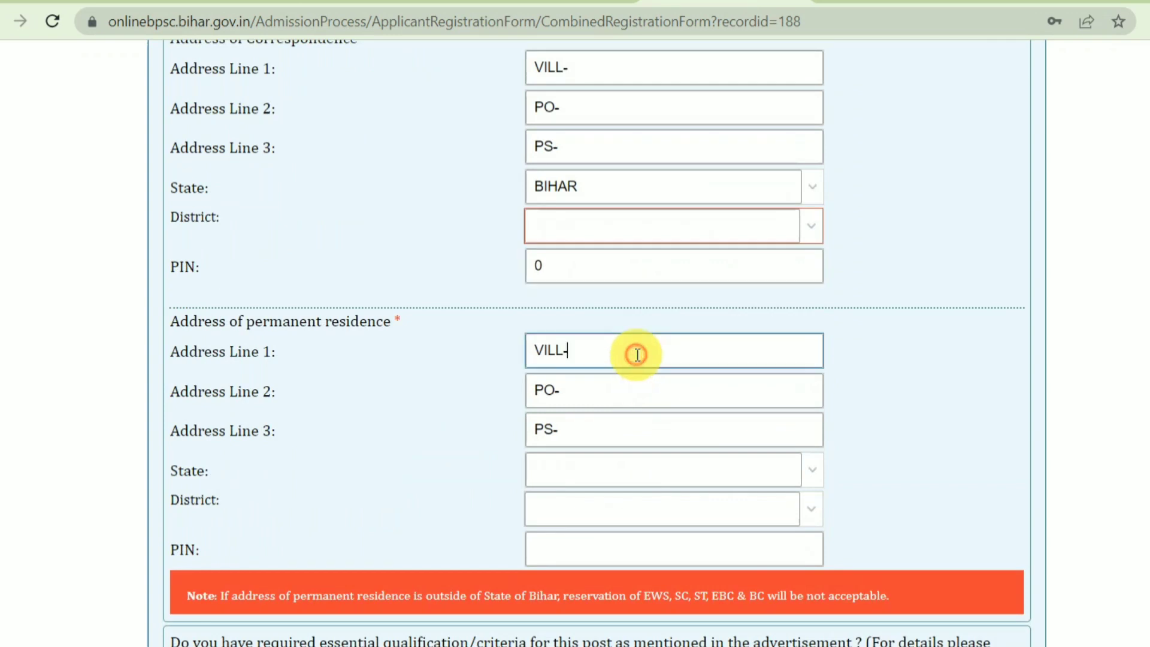
drag(626, 354, 502, 372)
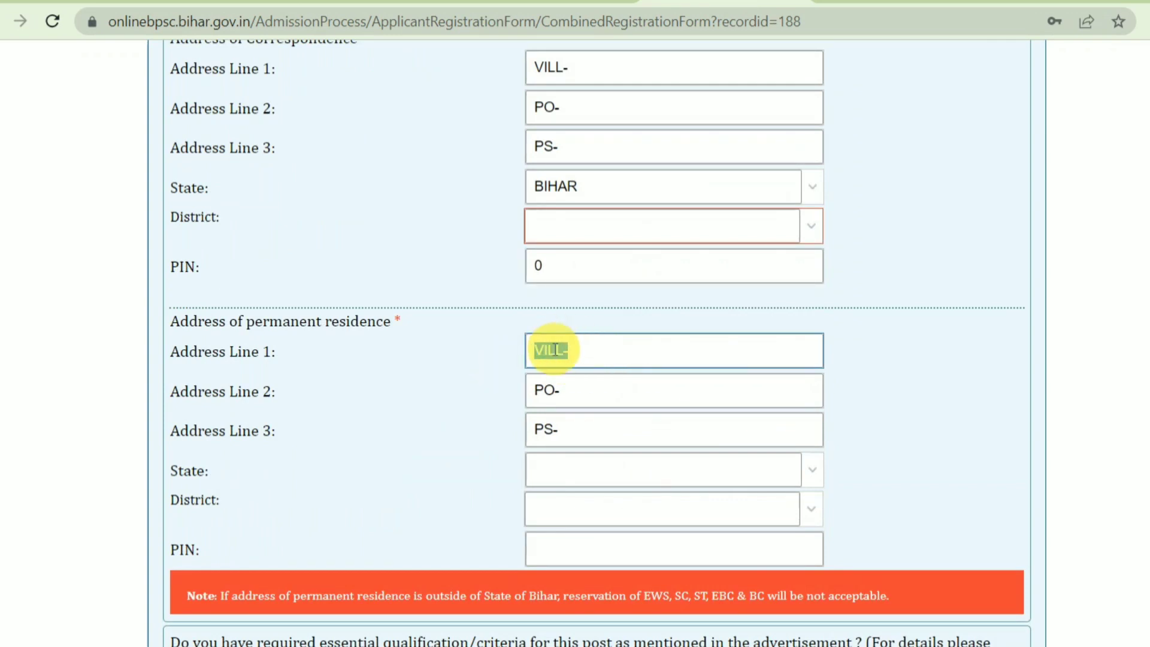
scroll(605, 371, down, 2)
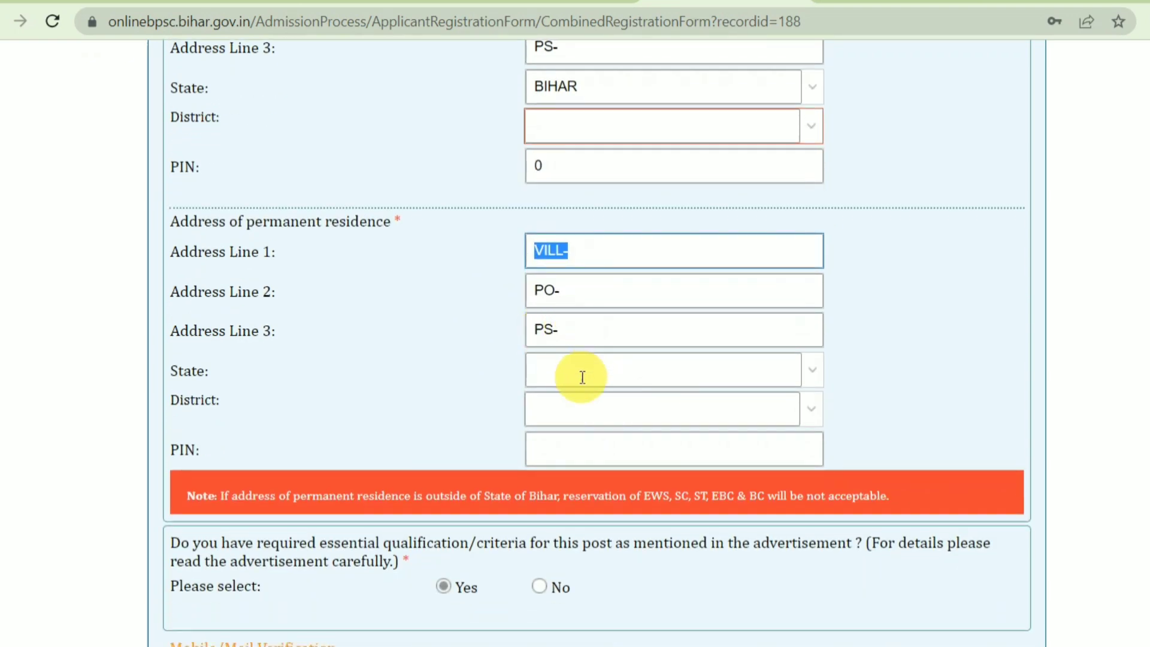
scroll(582, 377, down, 5)
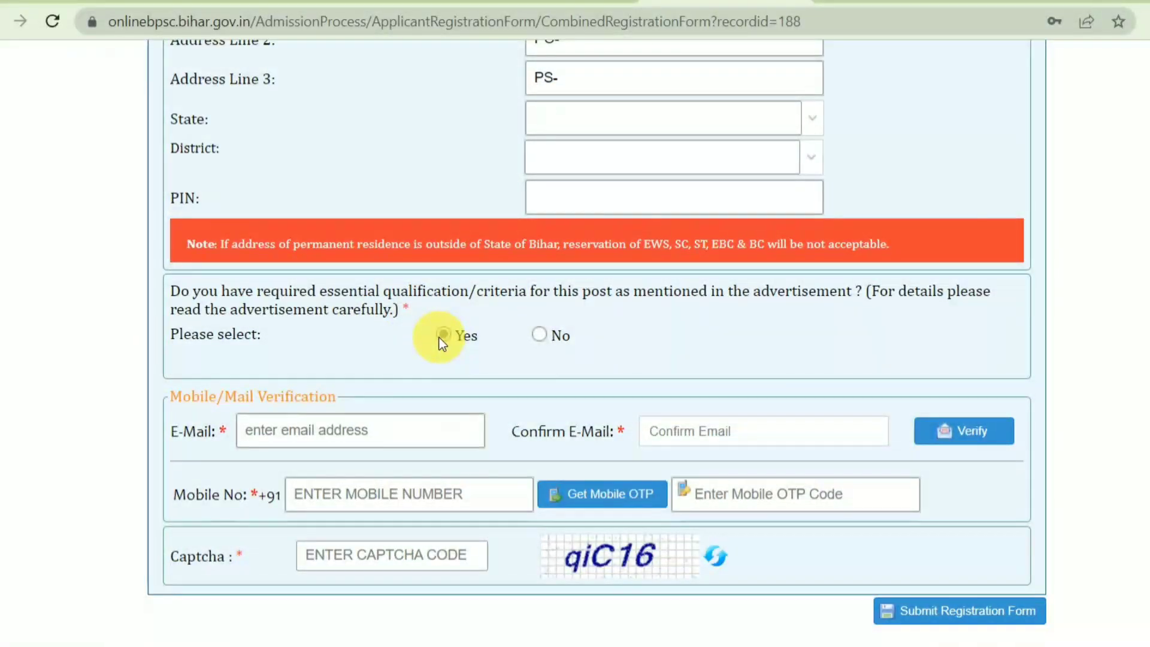
Answer Yes for essential qualification, review e-mail and mobile fields, and submit the registration form
click(443, 336)
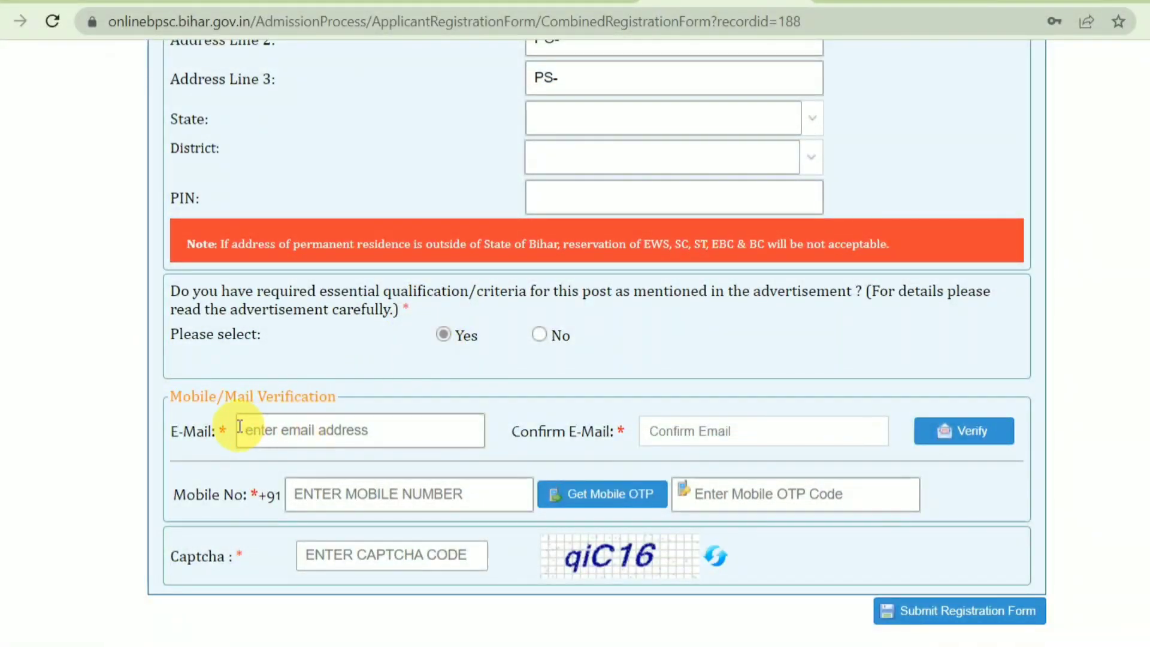
drag(206, 431, 237, 432)
drag(552, 431, 636, 429)
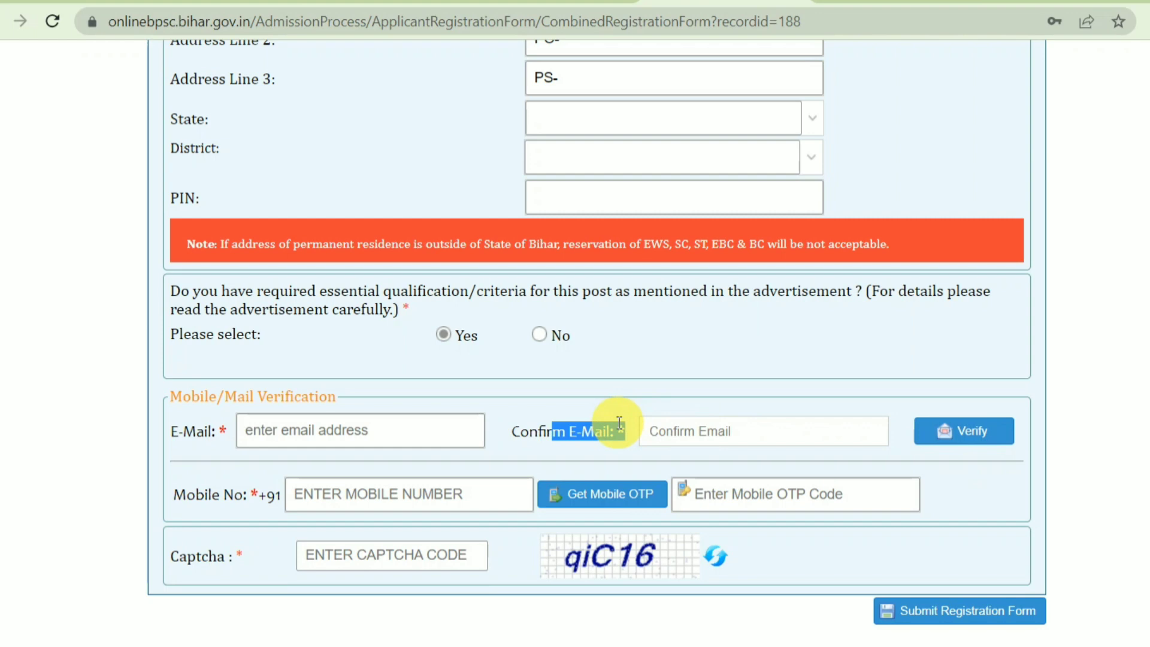
click(333, 486)
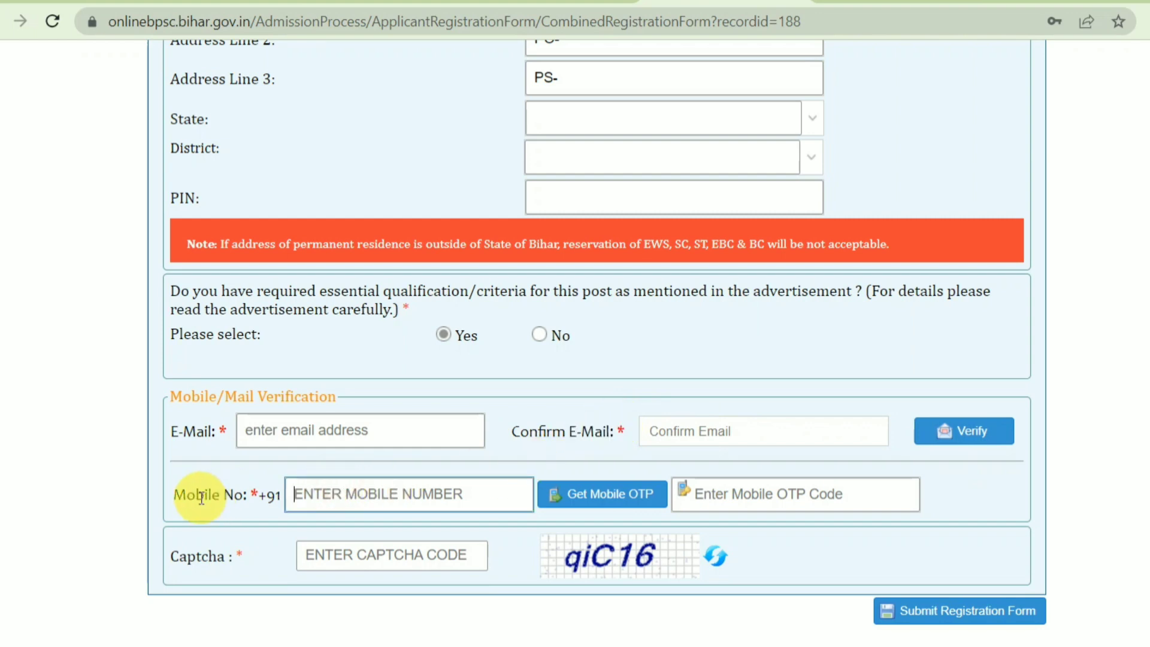
drag(246, 495, 267, 488)
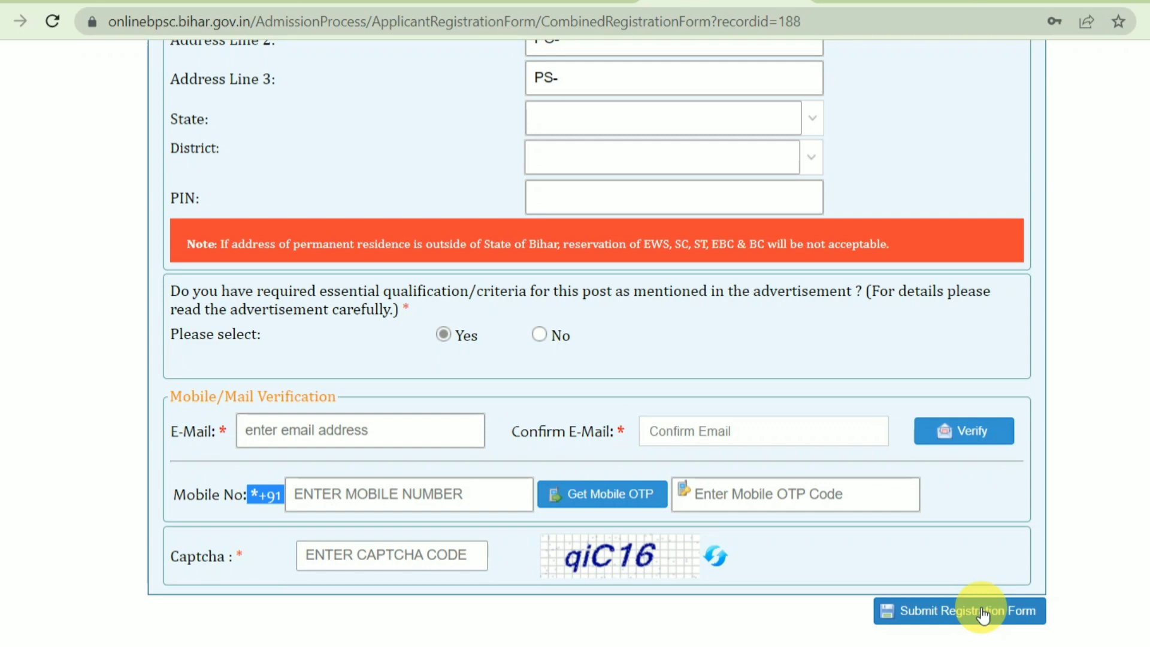
click(984, 614)
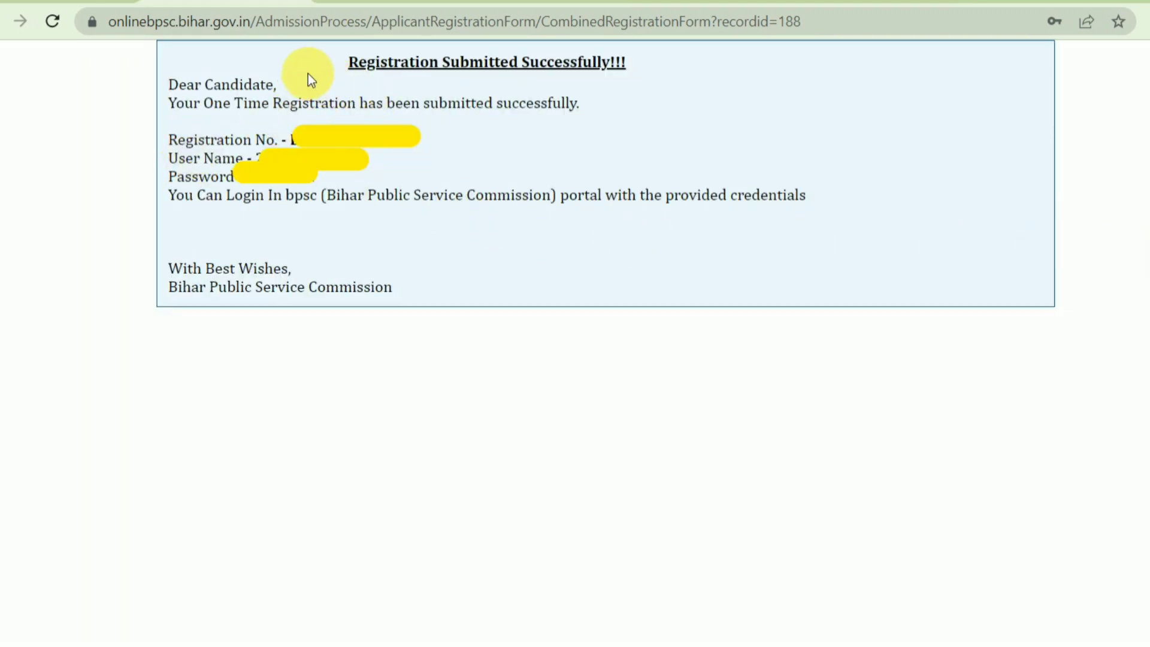
Note the registration success message and the issued user name and password
drag(368, 62, 282, 85)
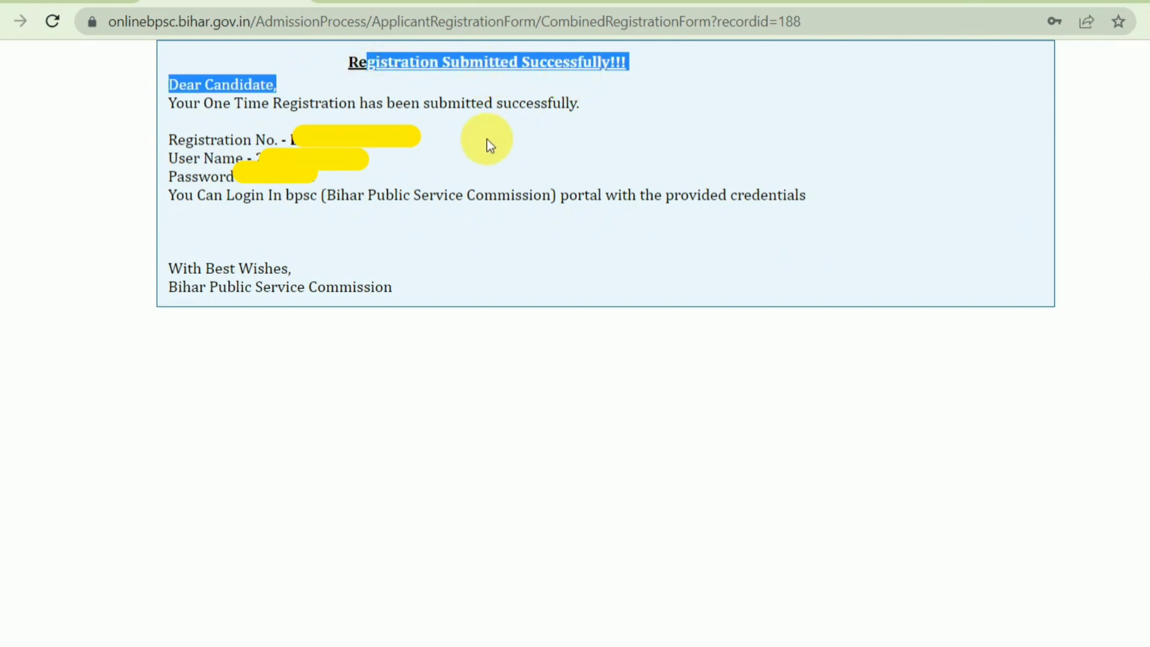
drag(171, 169, 269, 168)
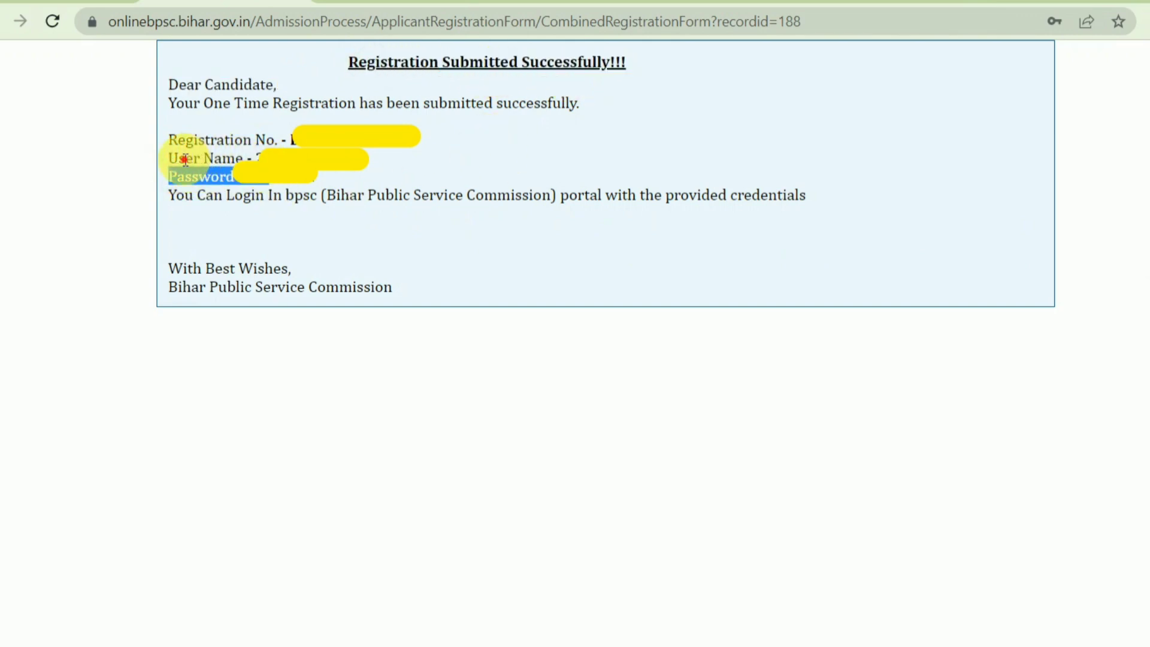
drag(185, 159, 226, 160)
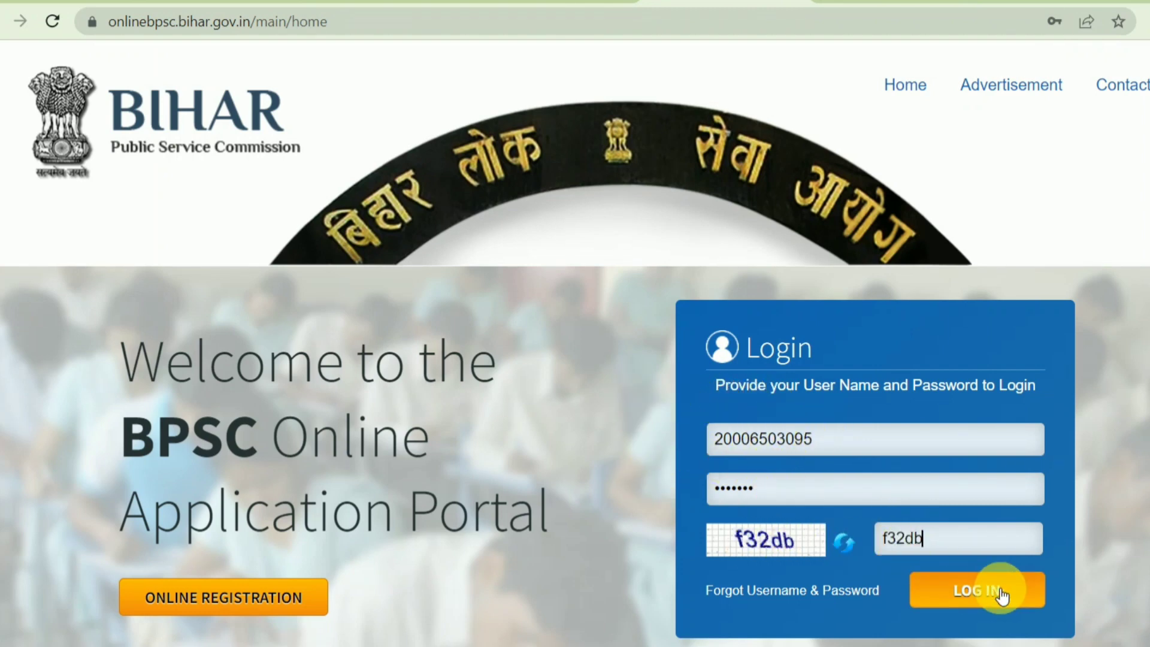
Log in and open the 69th CCE application form from the dashboard
click(931, 581)
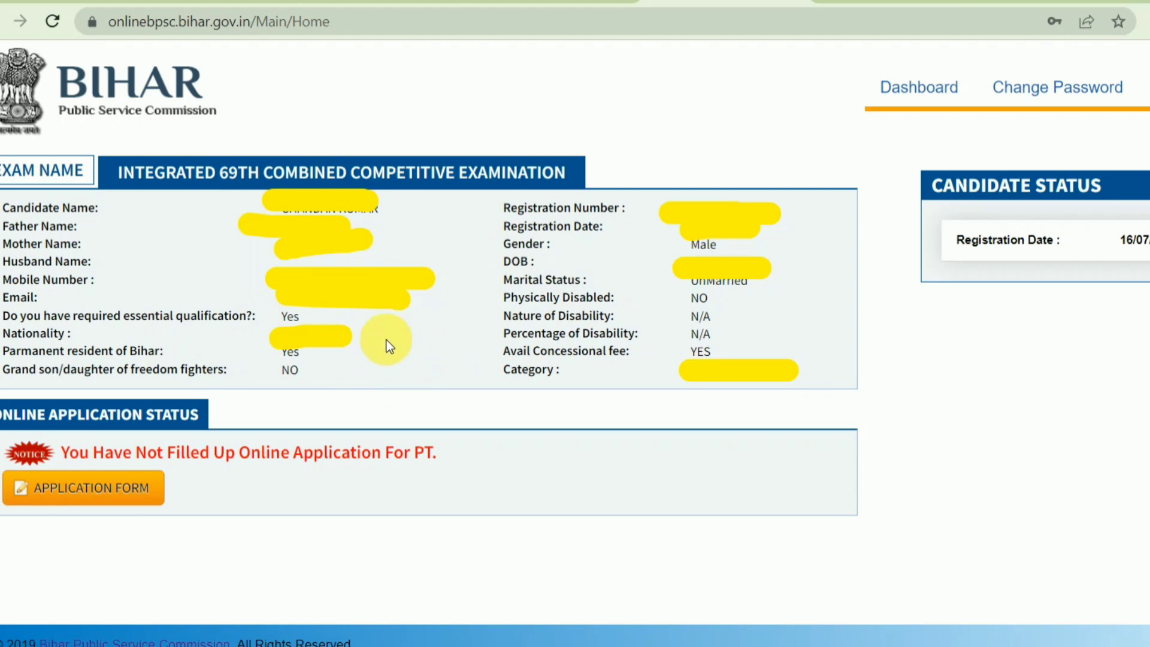
click(117, 505)
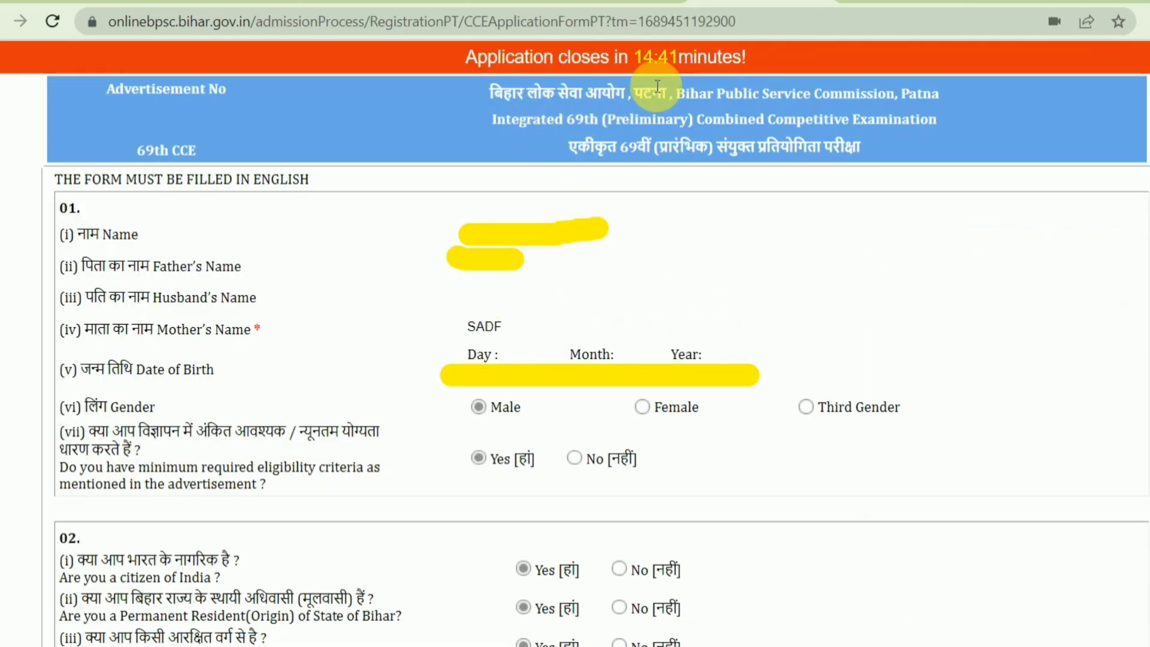
Check the time left to apply on the reviewed form and advance to the next page
drag(611, 55, 719, 58)
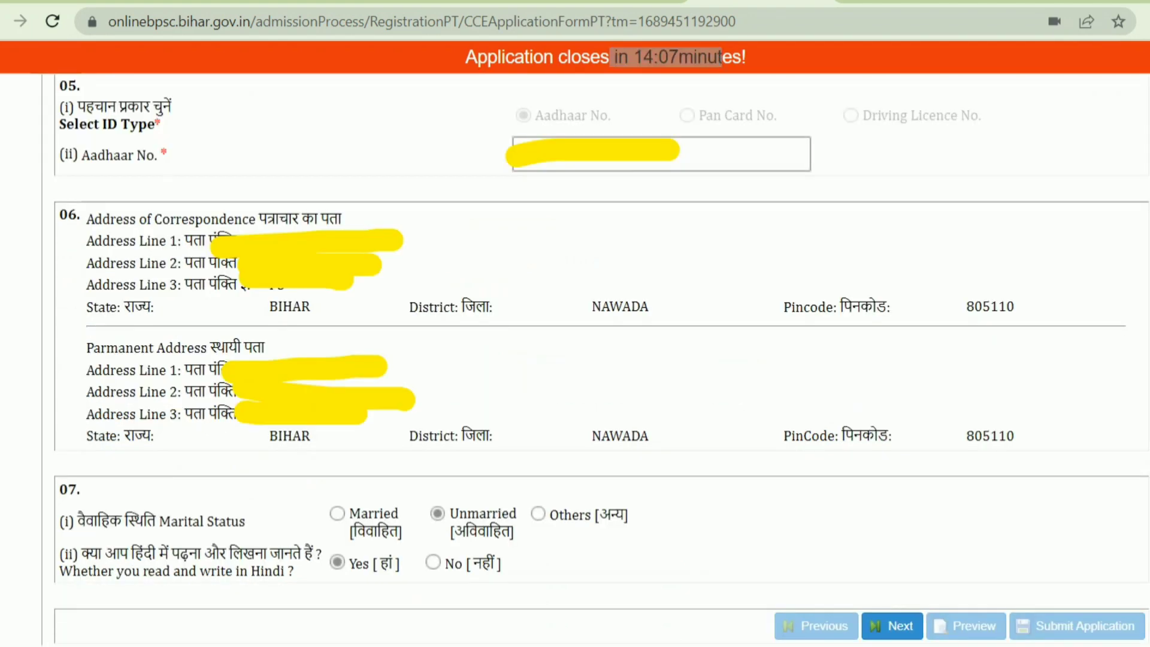
click(887, 626)
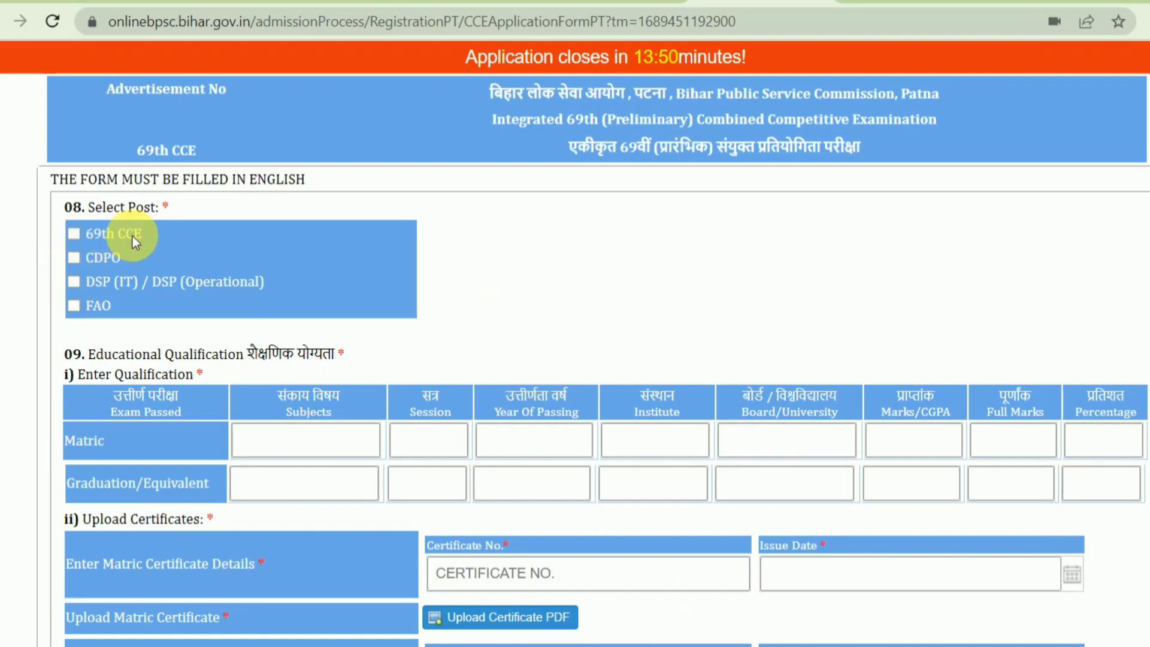
Tick the 69th CCE and CDPO posts, leaving DSP and FAO unticked after briefly selecting them
click(88, 235)
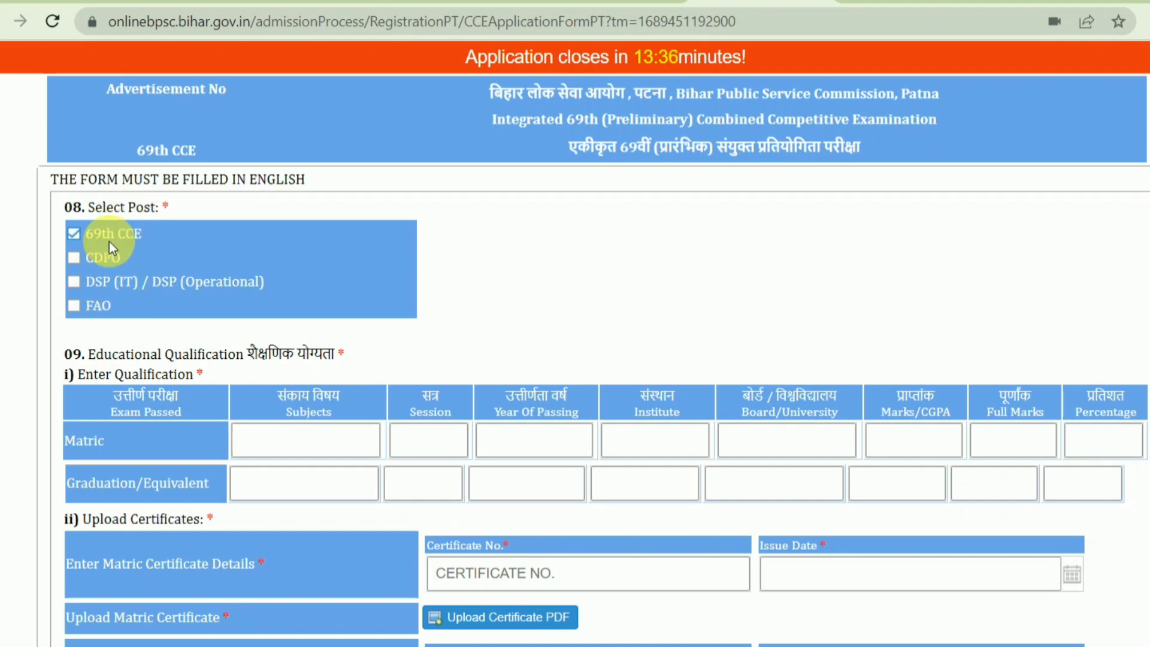
click(98, 257)
click(110, 279)
click(98, 307)
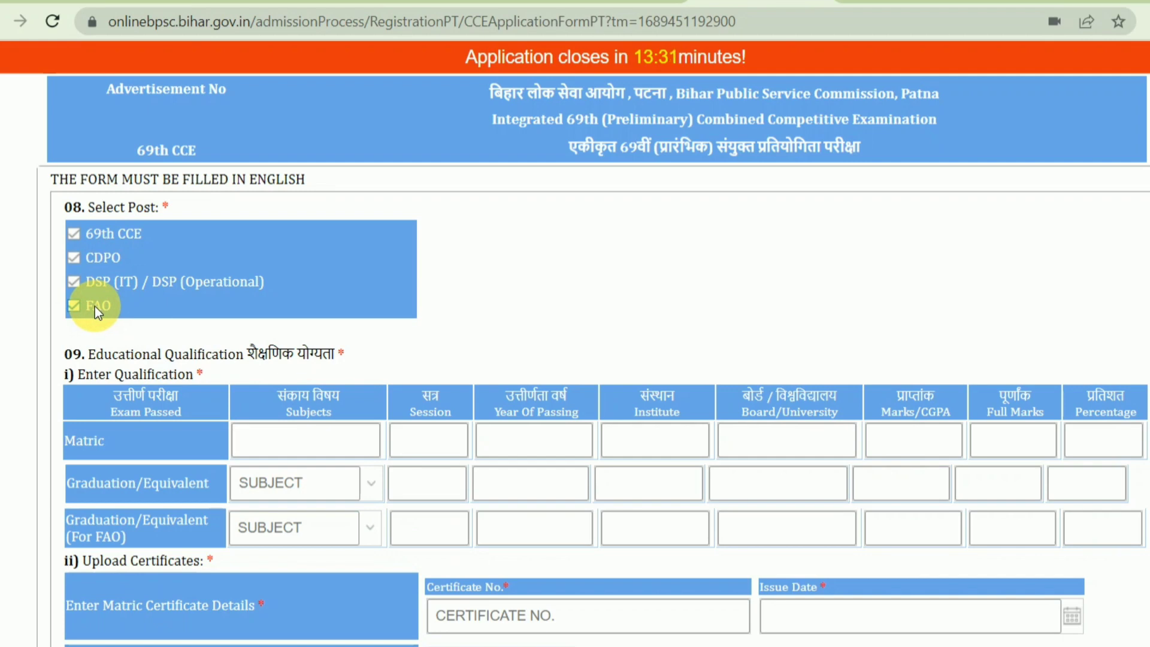
click(373, 482)
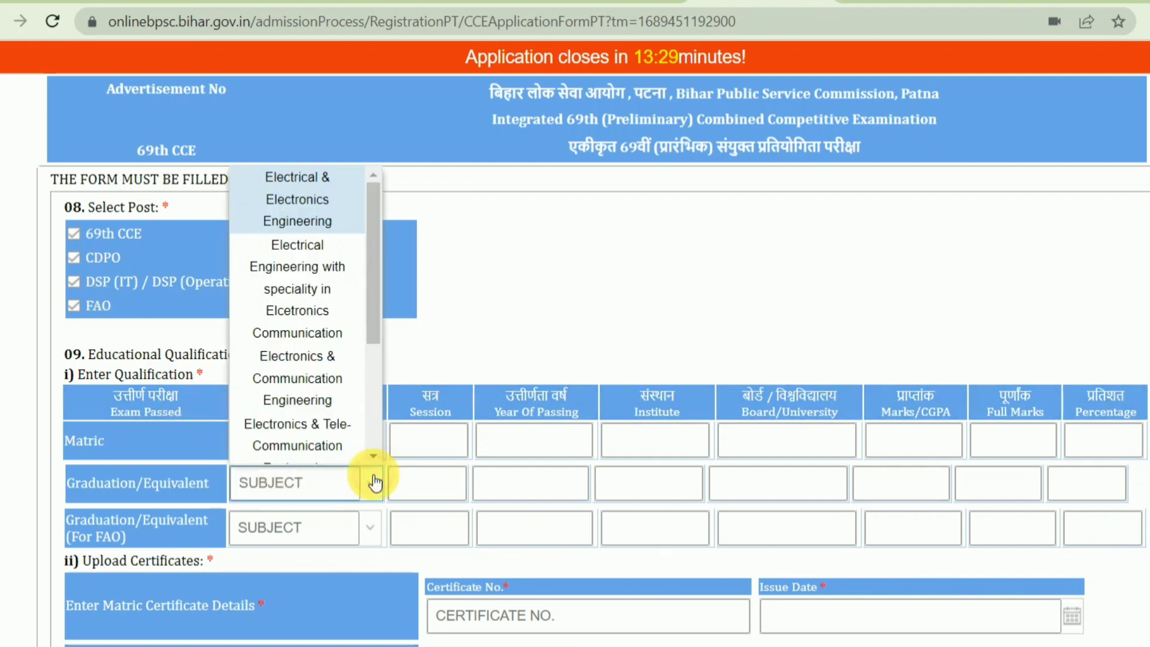
scroll(296, 328, down, 3)
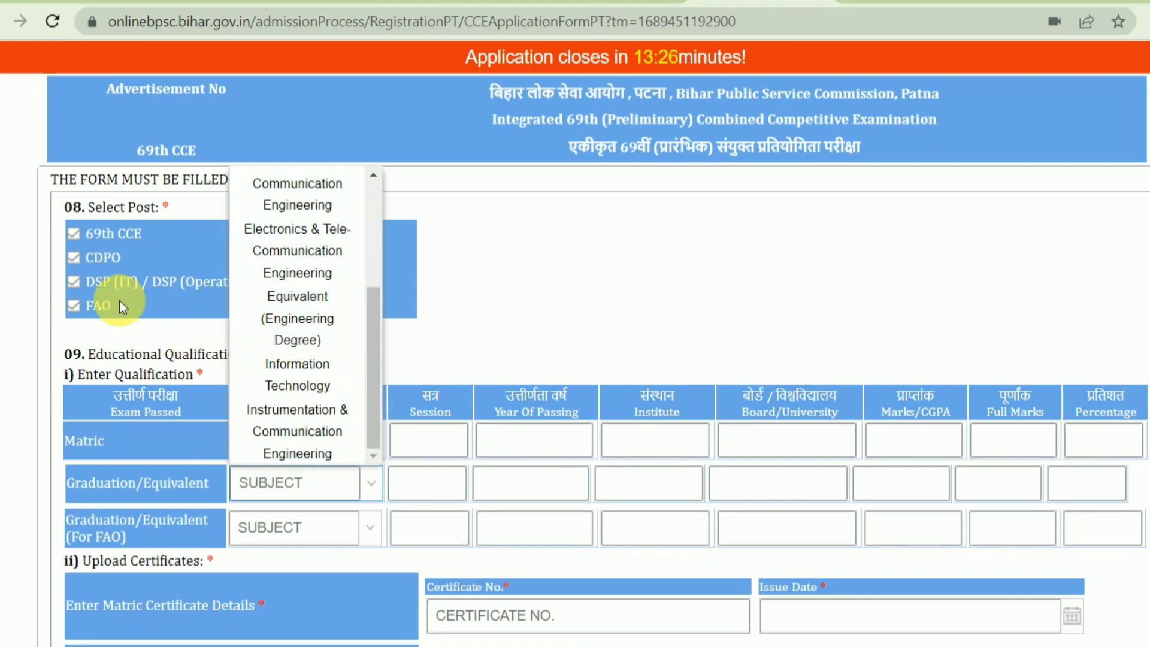
click(103, 282)
click(88, 300)
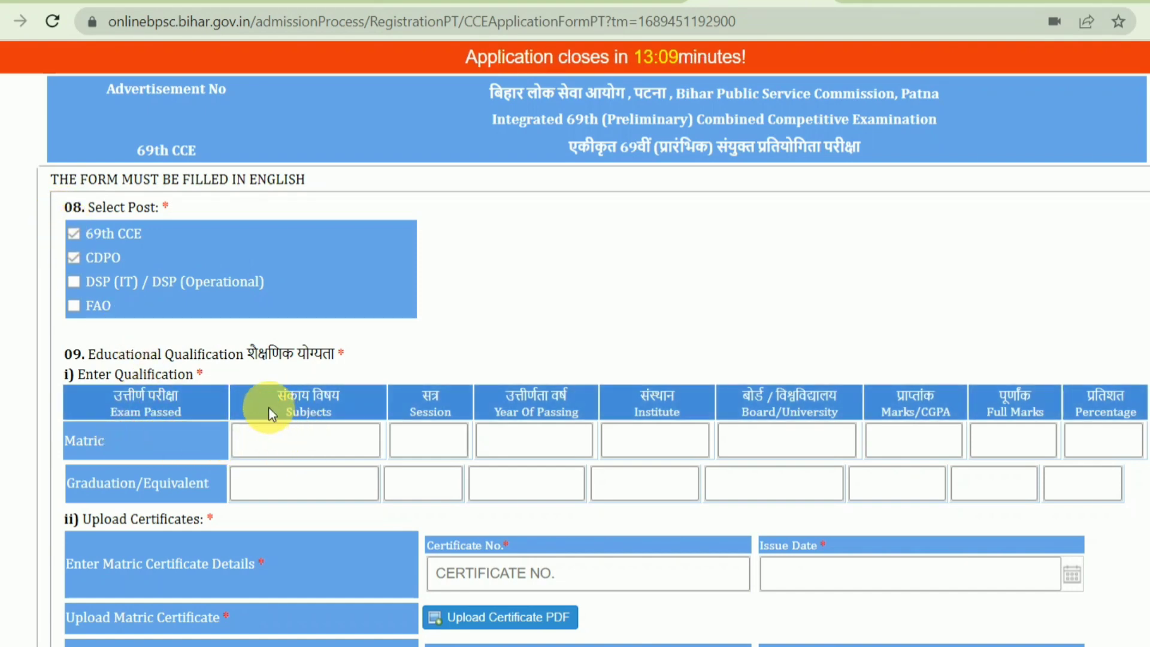
Enter Matric session 2009-2010 and year of passing 2010
double_click(308, 412)
click(303, 440)
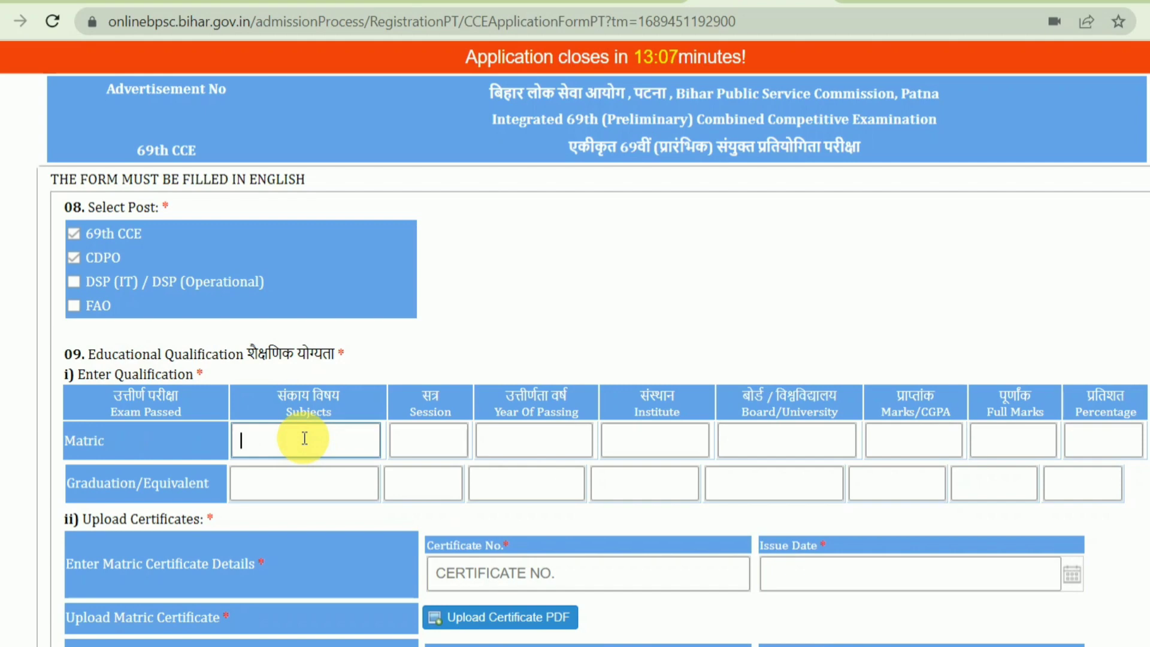
click(443, 441)
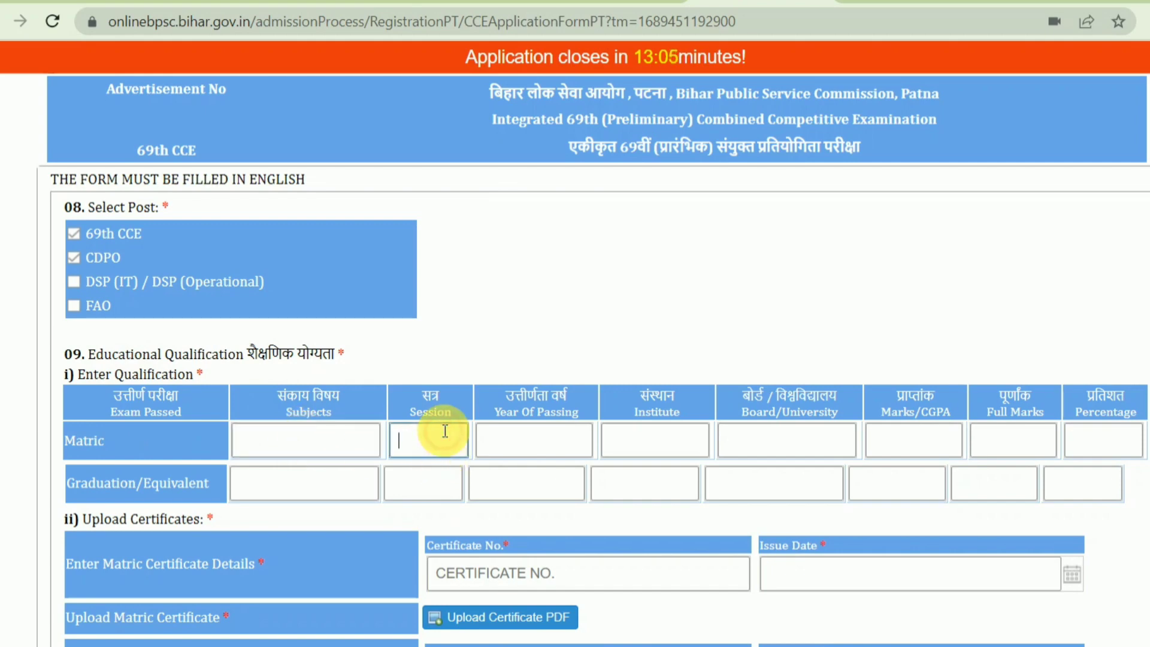
drag(501, 413, 573, 413)
click(420, 431)
text(2)
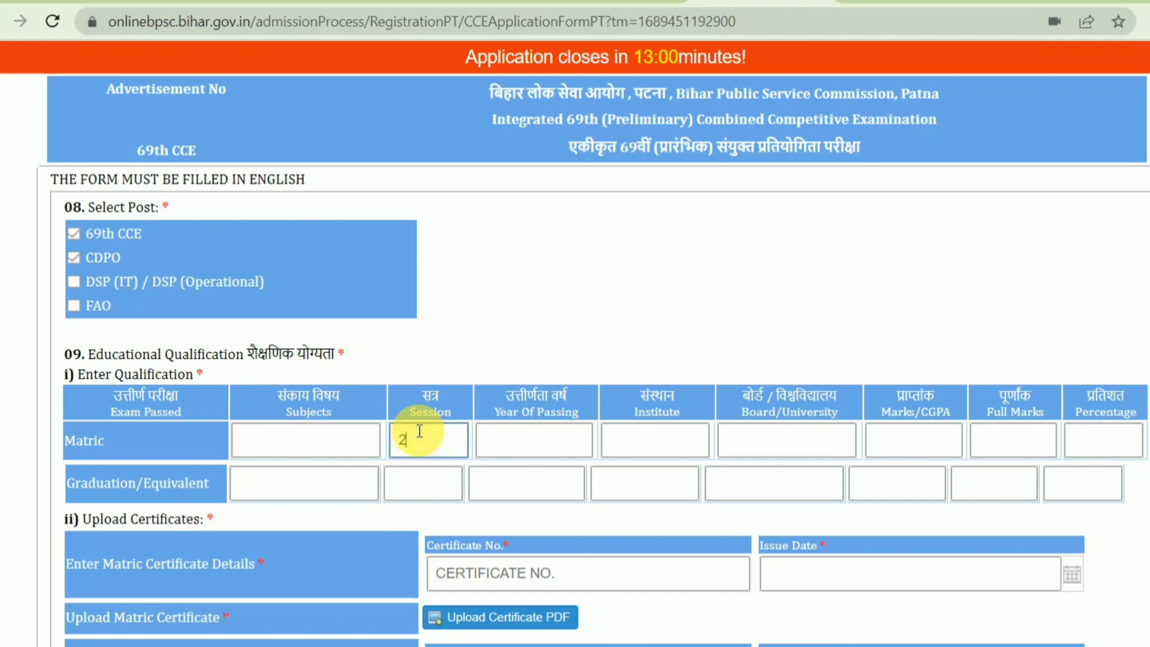
text(009-2010)
key(Tab)
text(20)
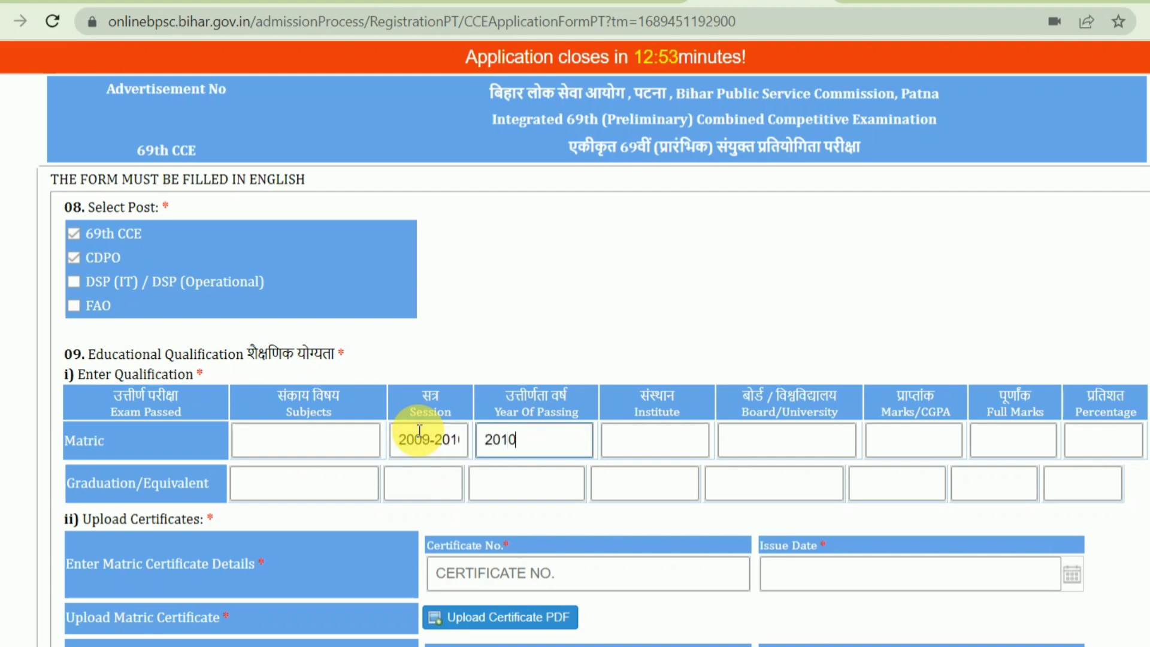
key(Tab)
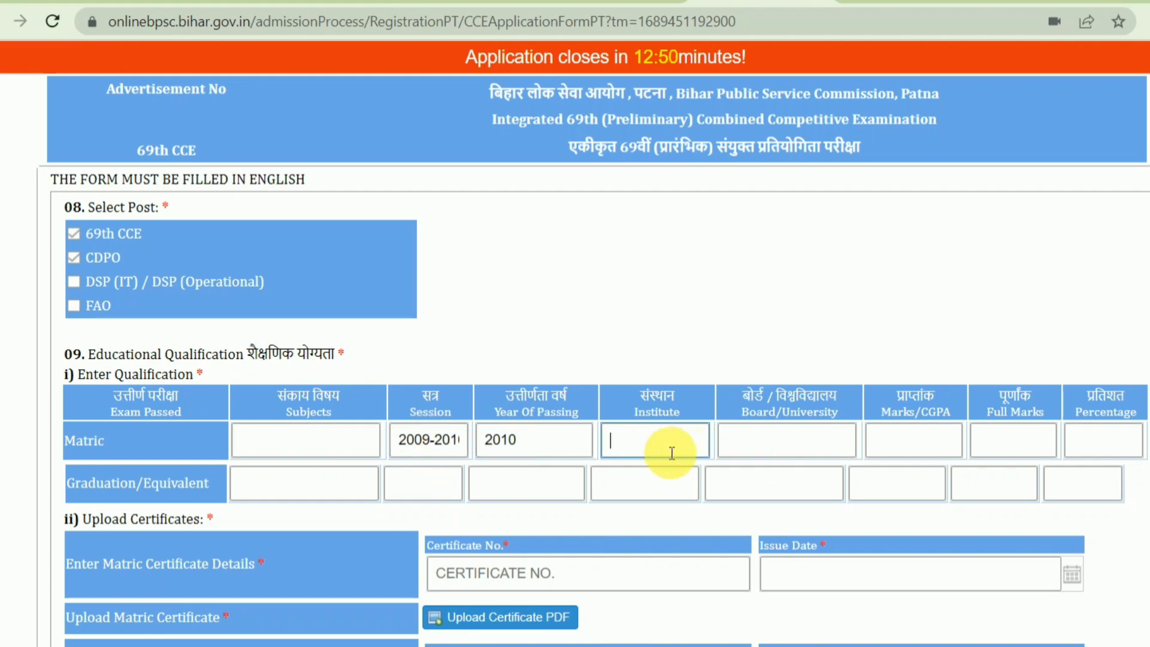
Move through the Matric board and marks fields, then enter SE as the graduation subject
click(806, 439)
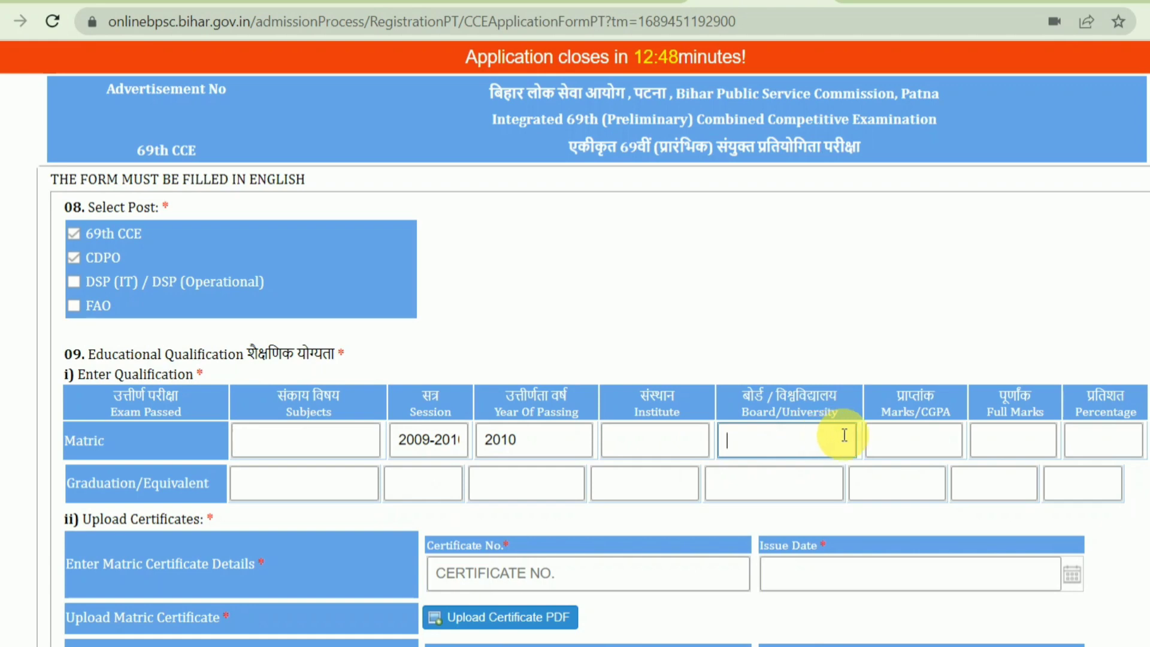
click(893, 440)
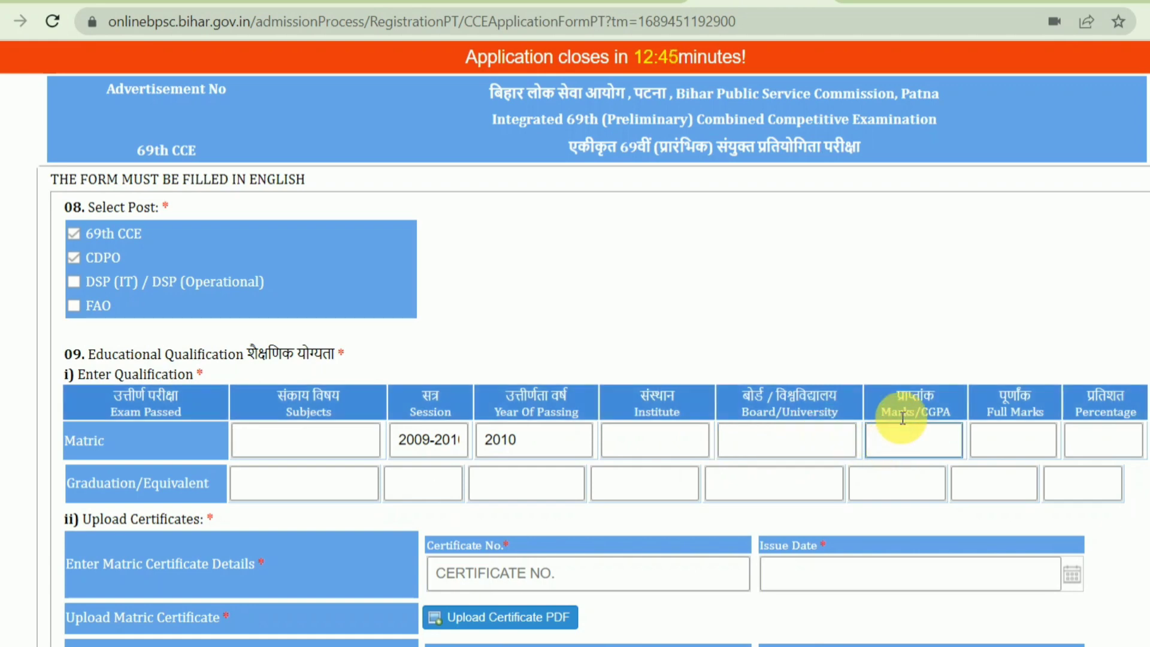
double_click(1014, 412)
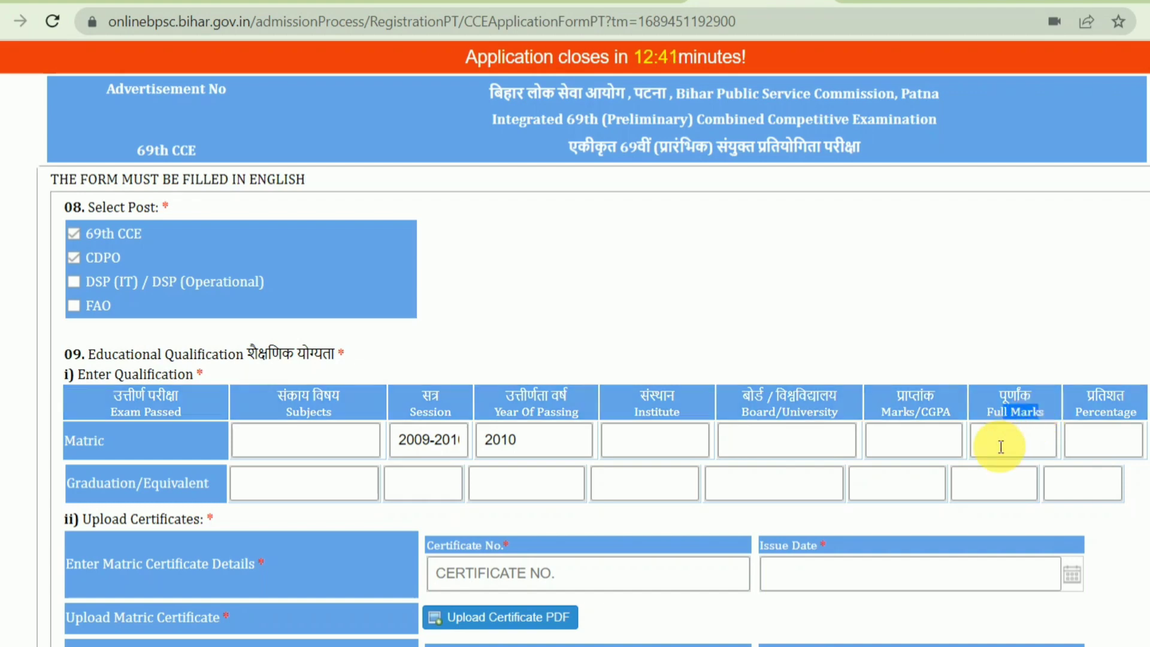
drag(1084, 413, 1137, 412)
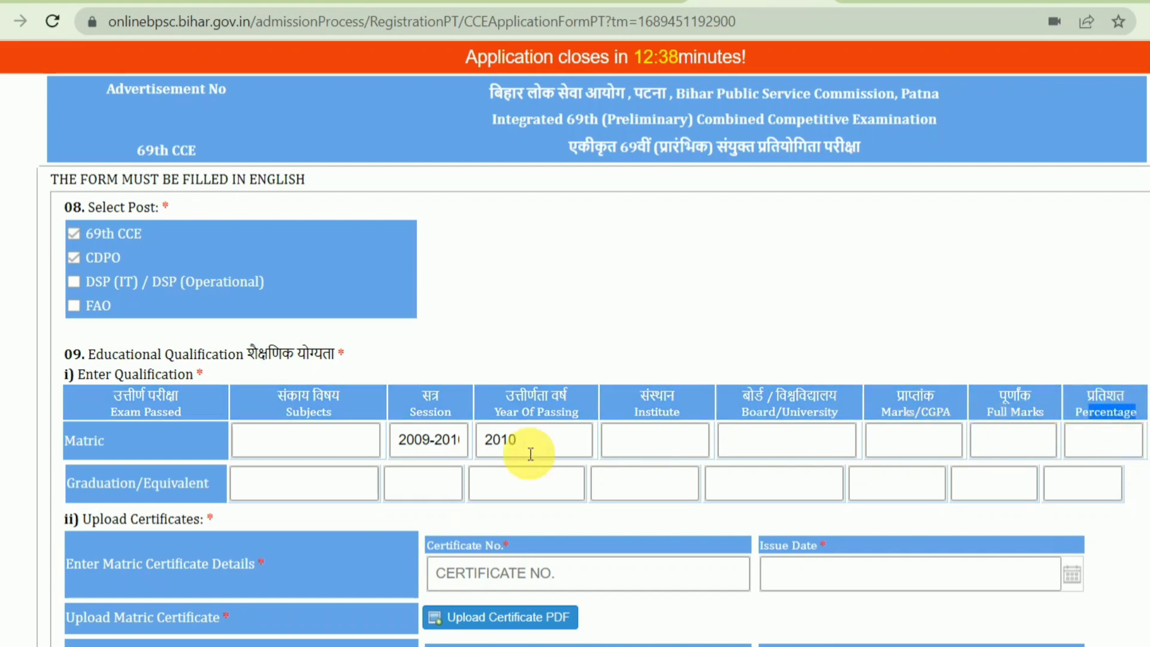
drag(88, 483, 215, 480)
click(249, 480)
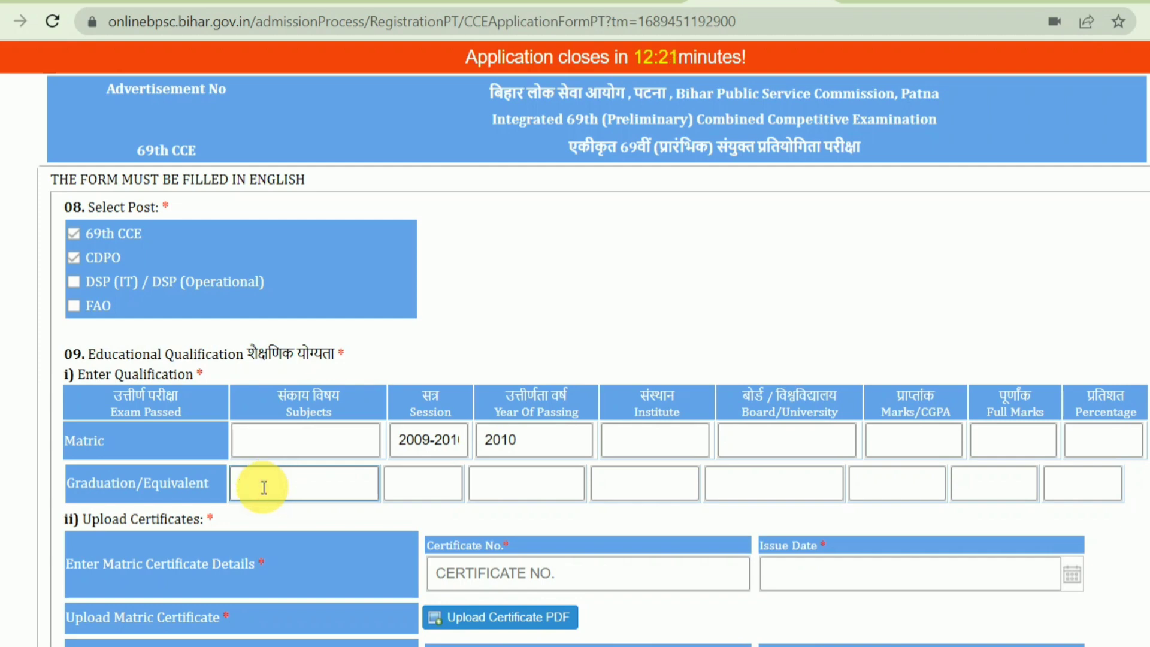
text(SE)
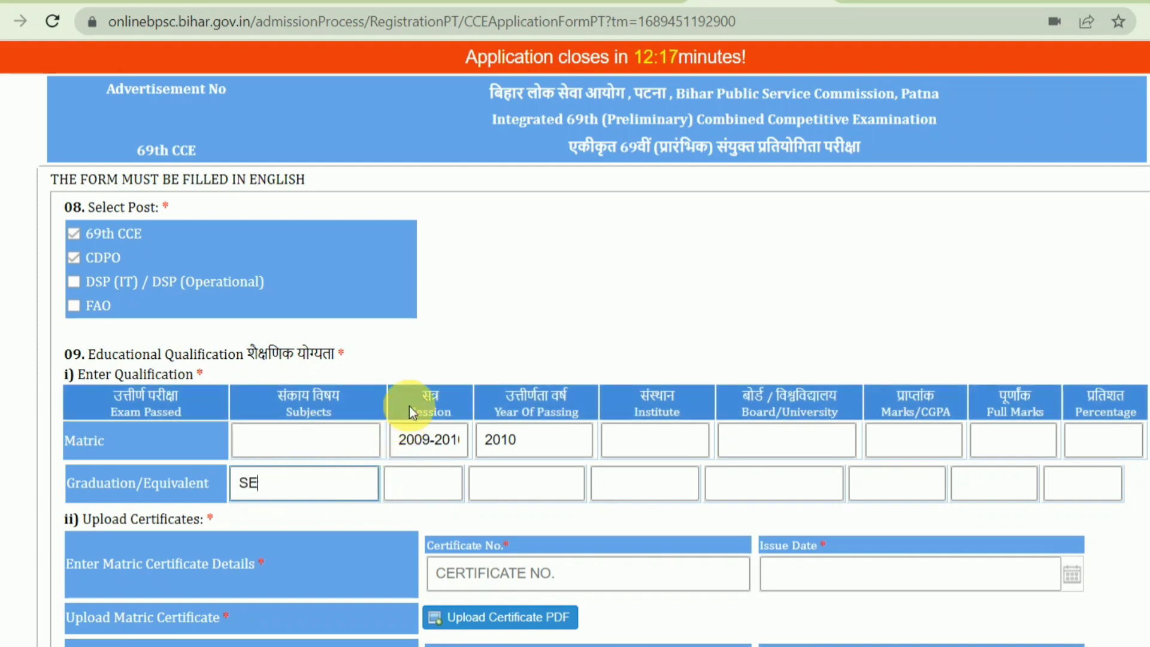
click(436, 414)
Review the graduation session, year, institute and marks columns of the qualification table
click(418, 484)
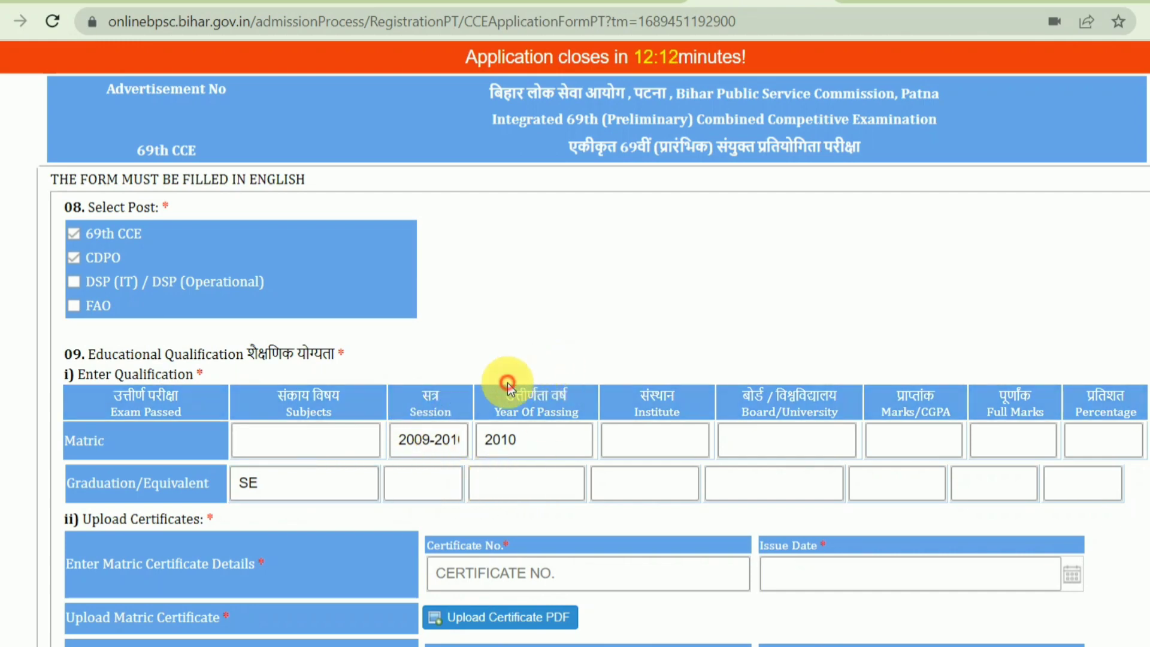
drag(503, 385, 555, 423)
click(528, 473)
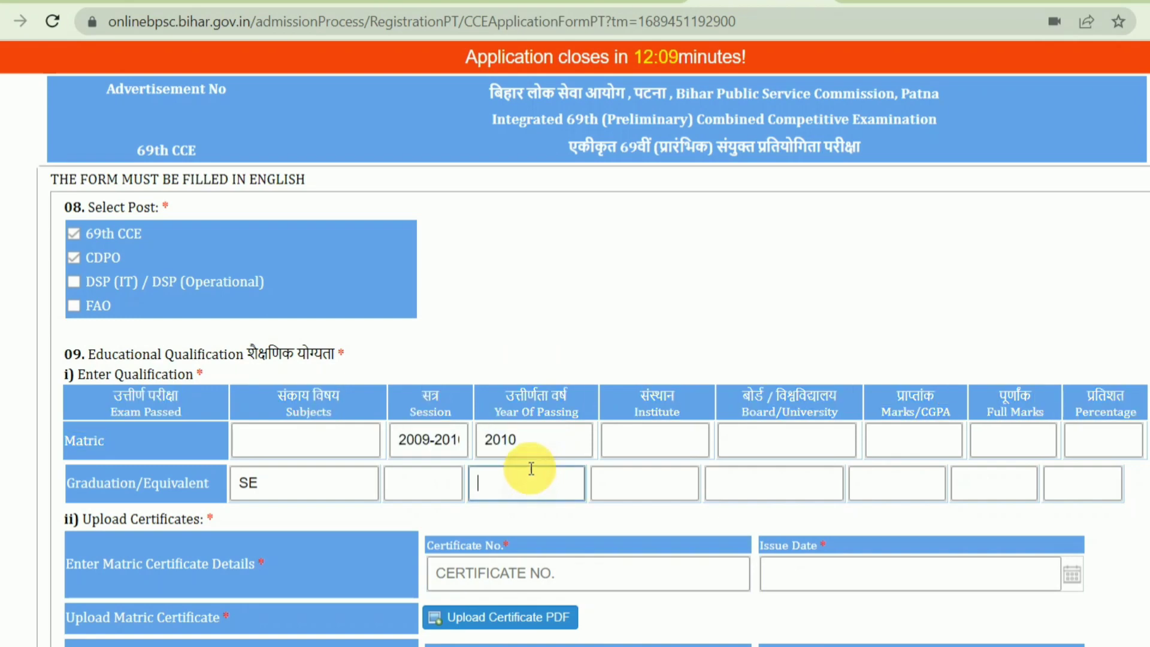
click(514, 424)
drag(656, 414, 655, 433)
click(744, 421)
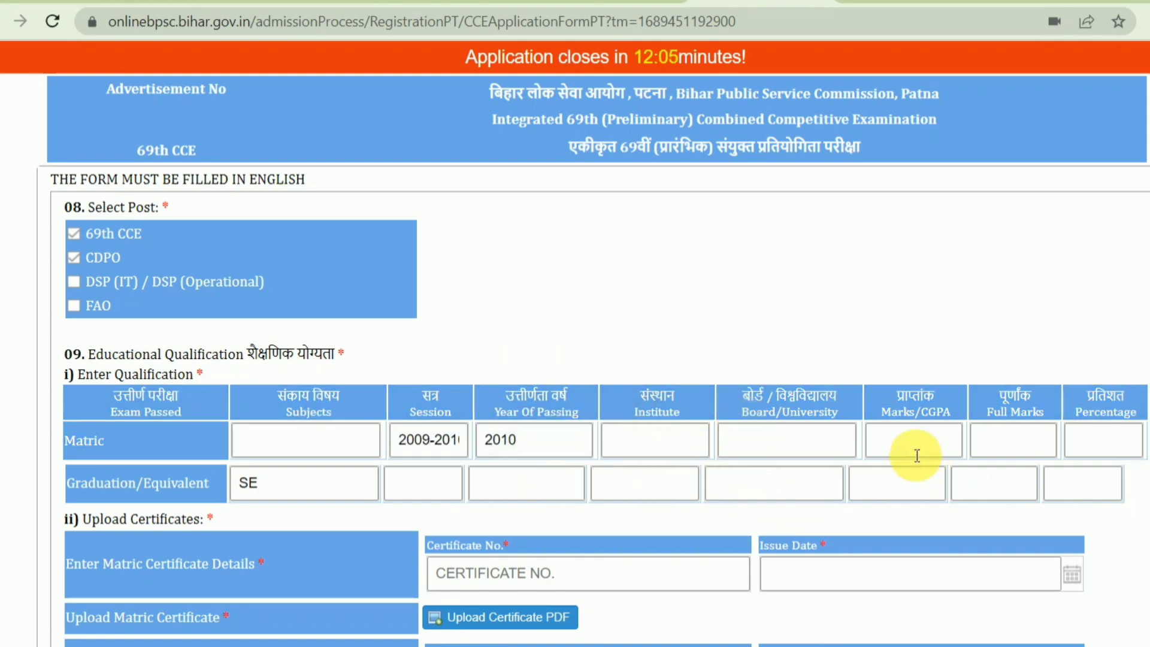
drag(899, 413, 1003, 426)
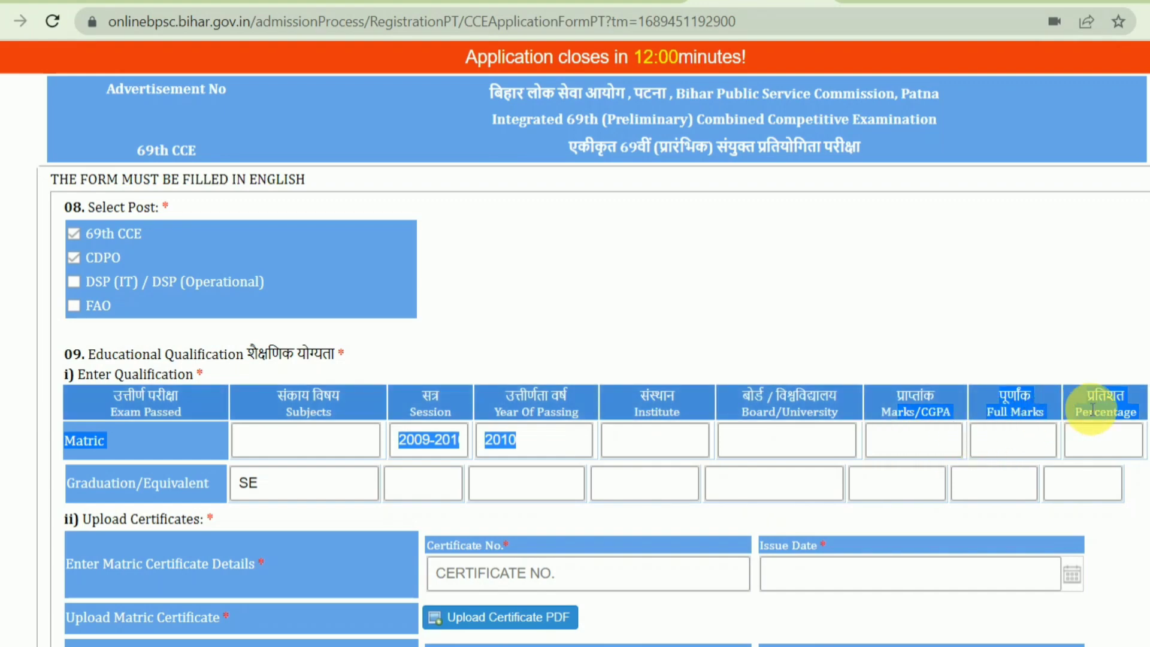
scroll(1093, 410, down, 1)
scroll(1093, 410, down, 3)
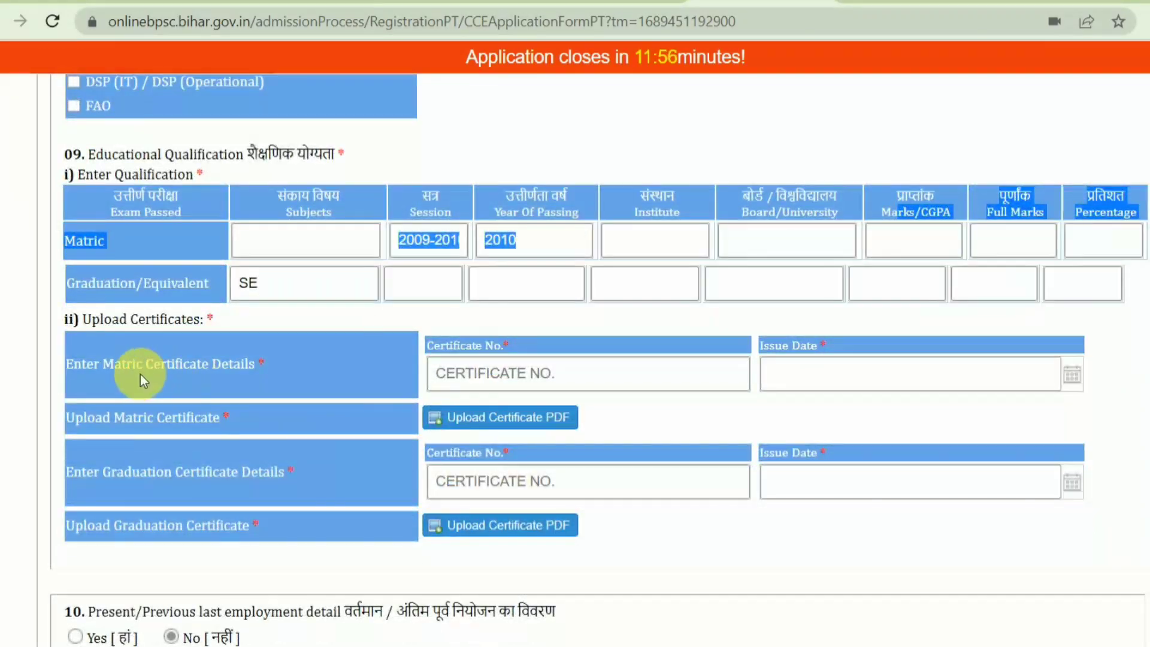
drag(140, 375, 247, 365)
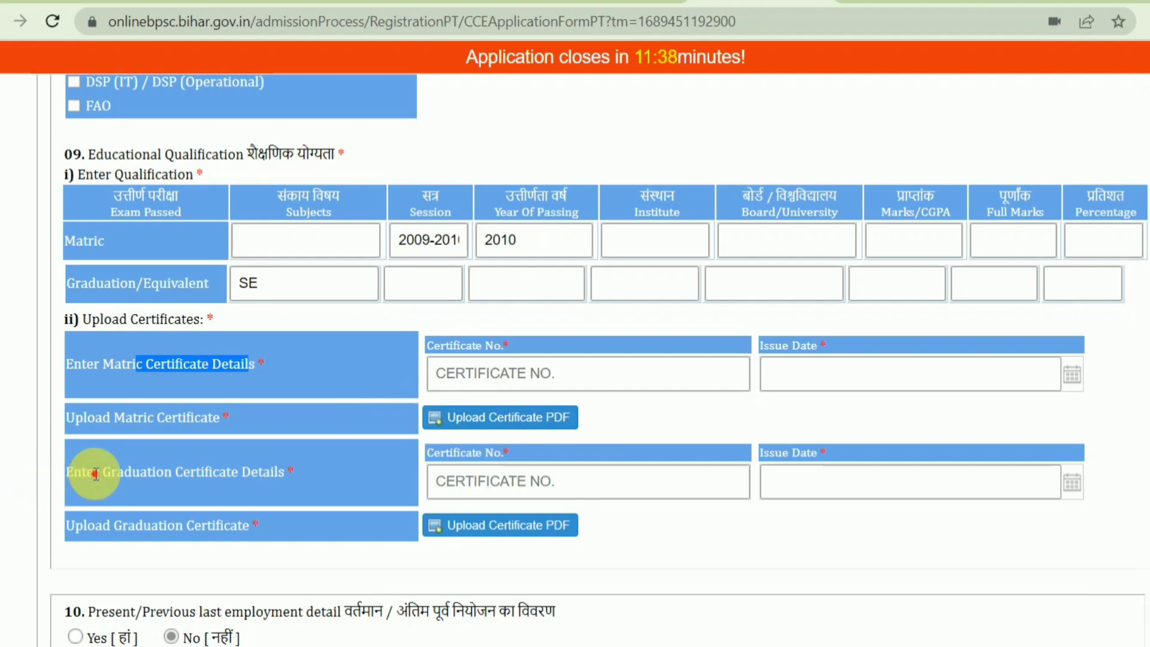
drag(96, 473, 293, 477)
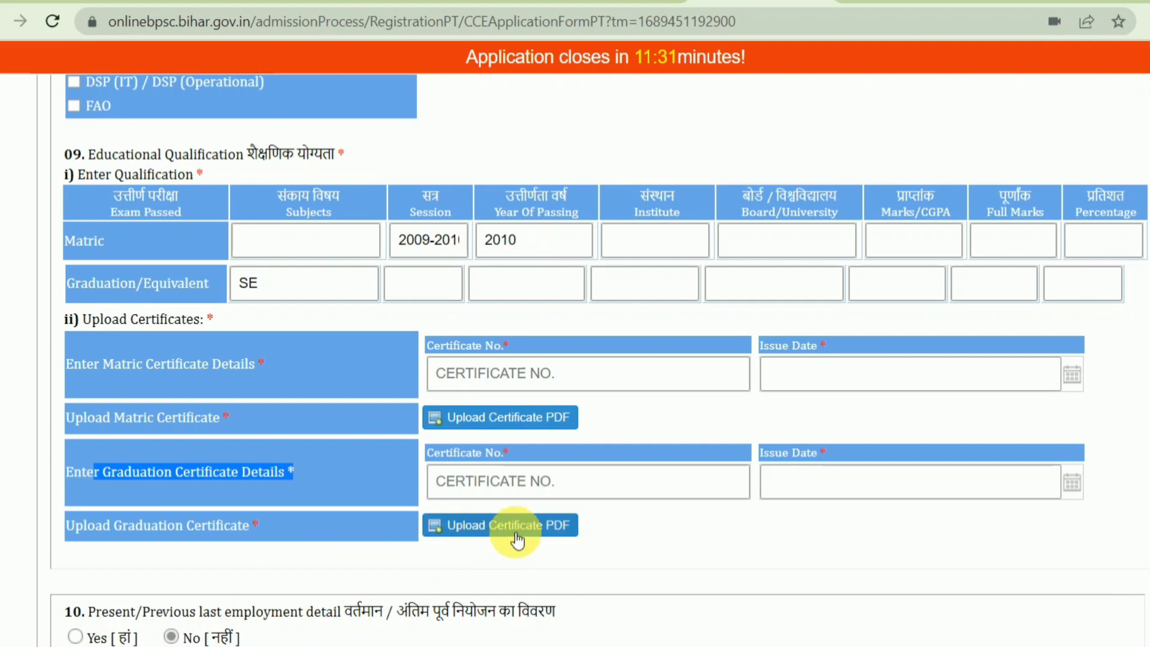
scroll(574, 358, down, 2)
scroll(574, 362, down, 3)
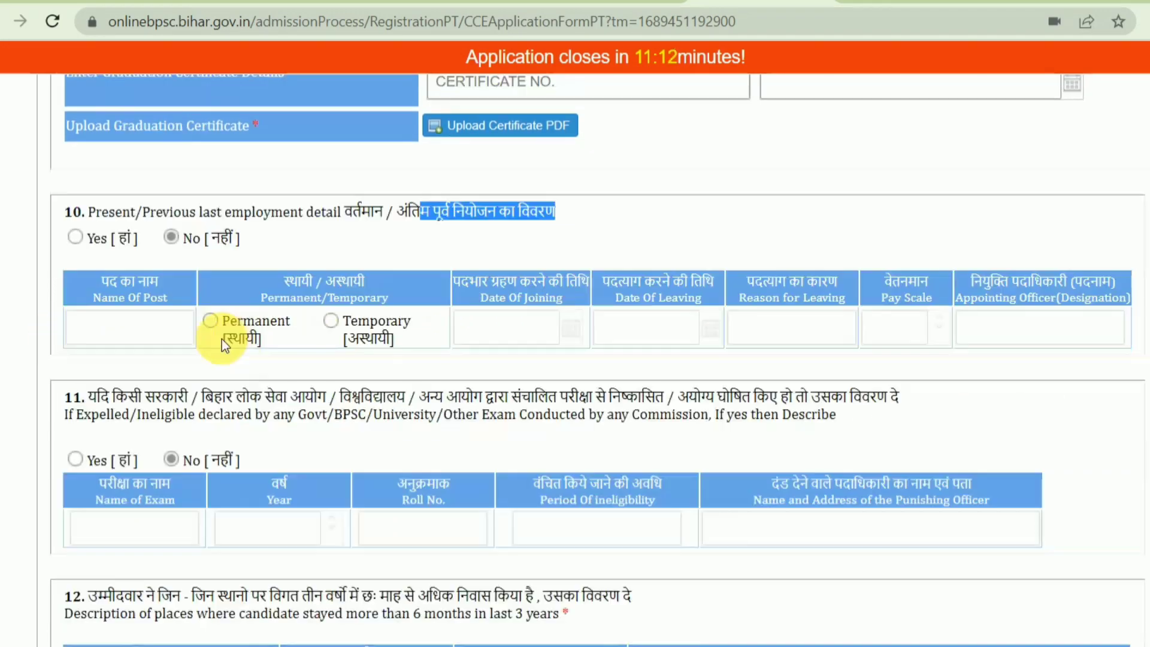
scroll(222, 339, down, 2)
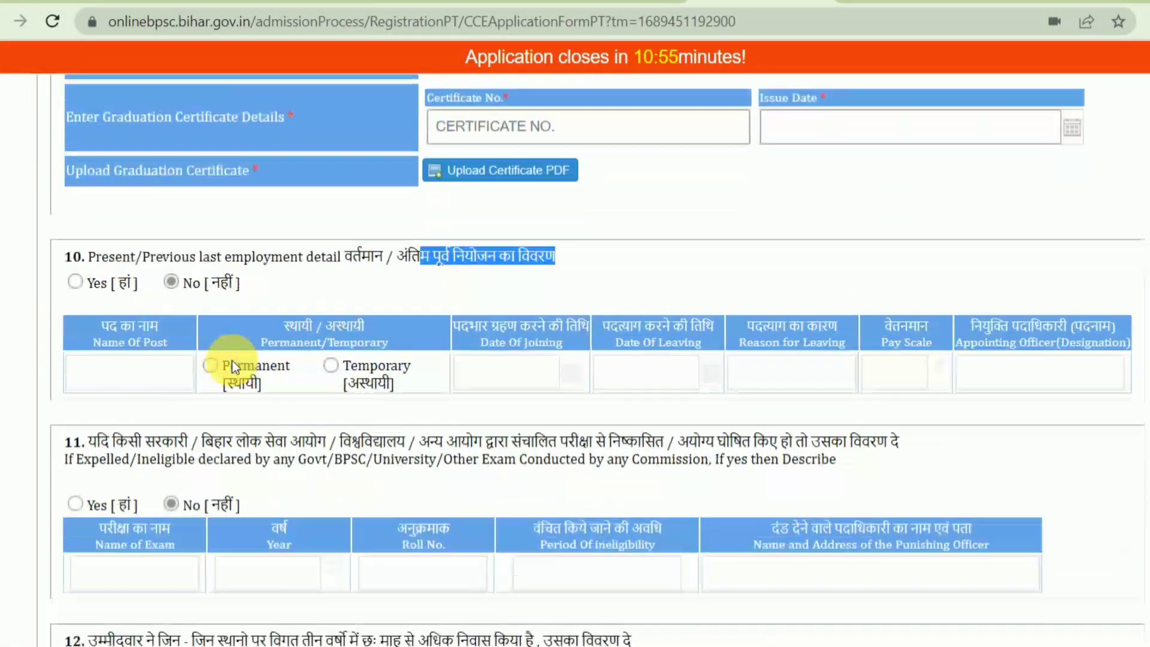
scroll(226, 363, down, 6)
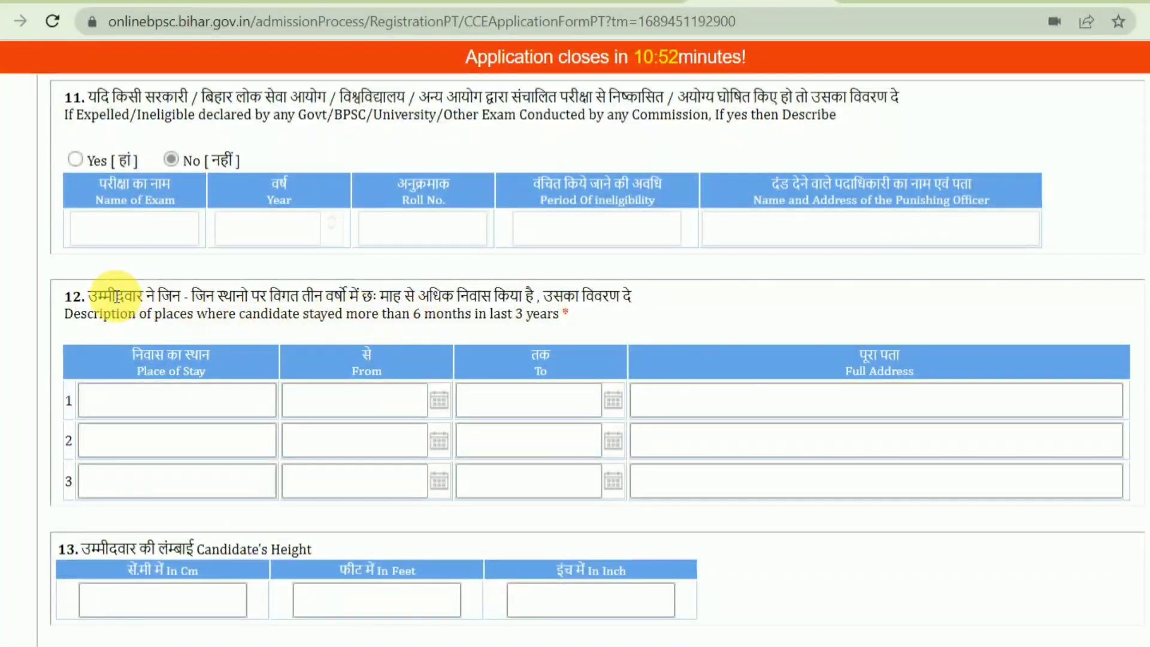
drag(115, 296, 540, 298)
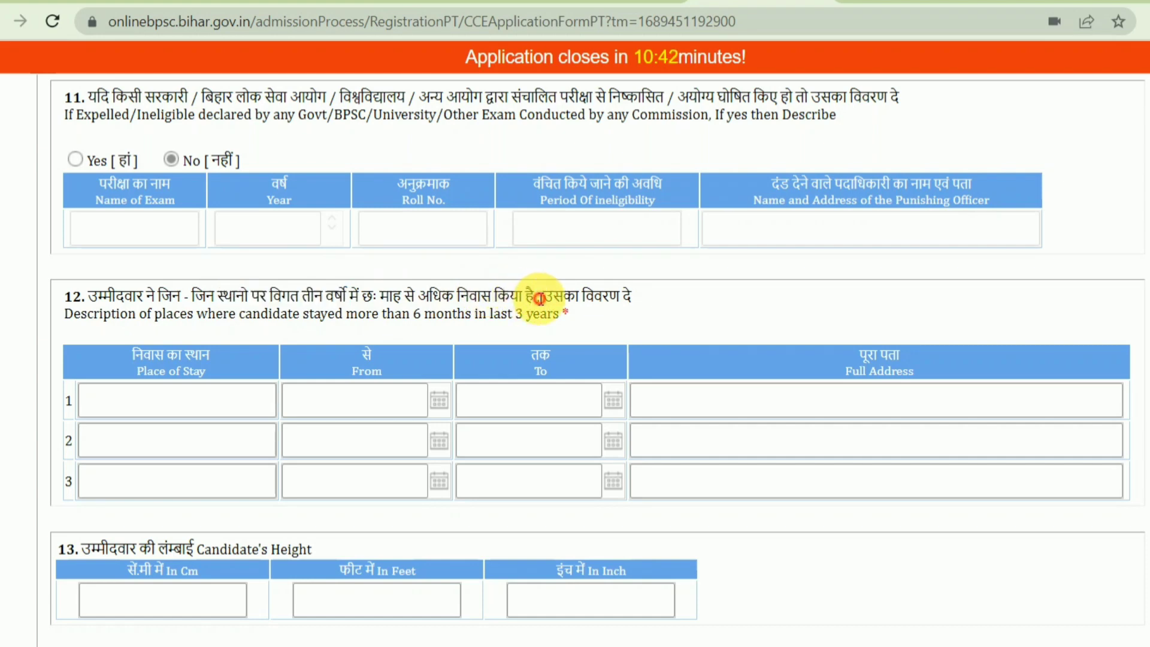
double_click(543, 297)
click(169, 400)
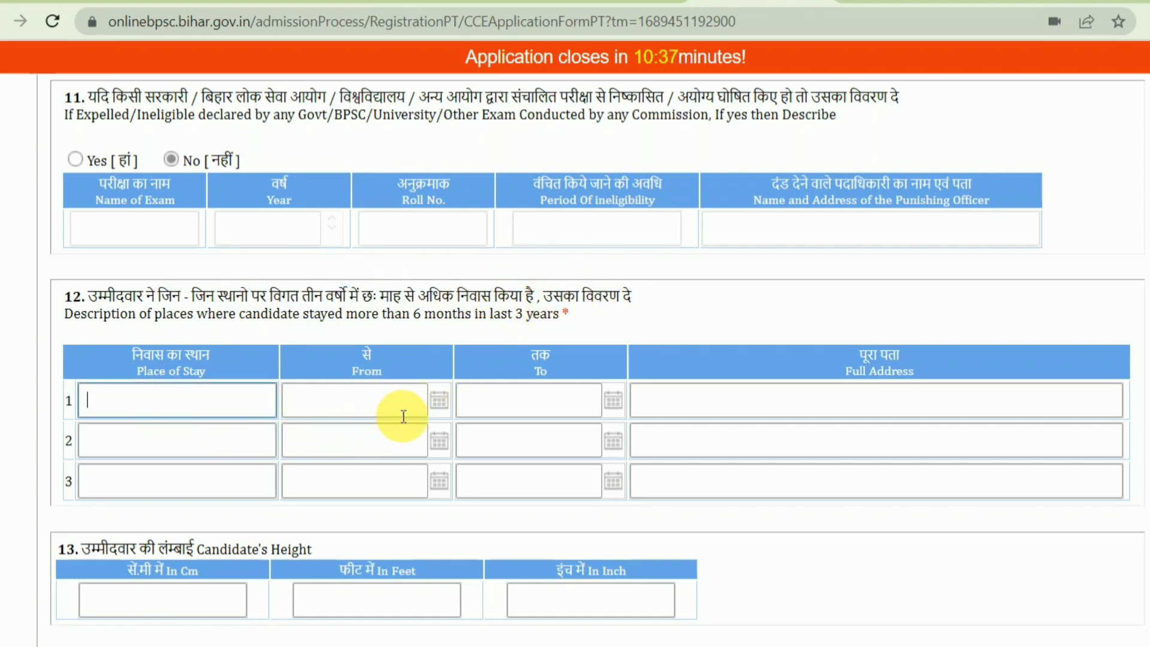
scroll(322, 453, down, 3)
drag(75, 349, 332, 371)
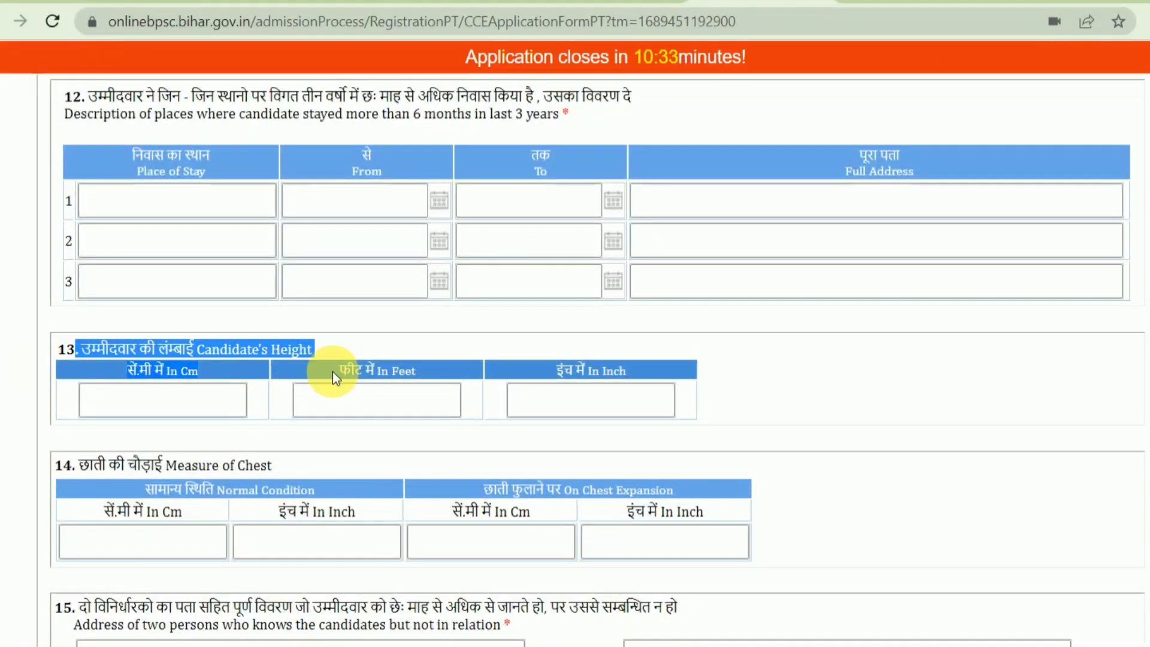
click(339, 372)
drag(151, 372, 192, 404)
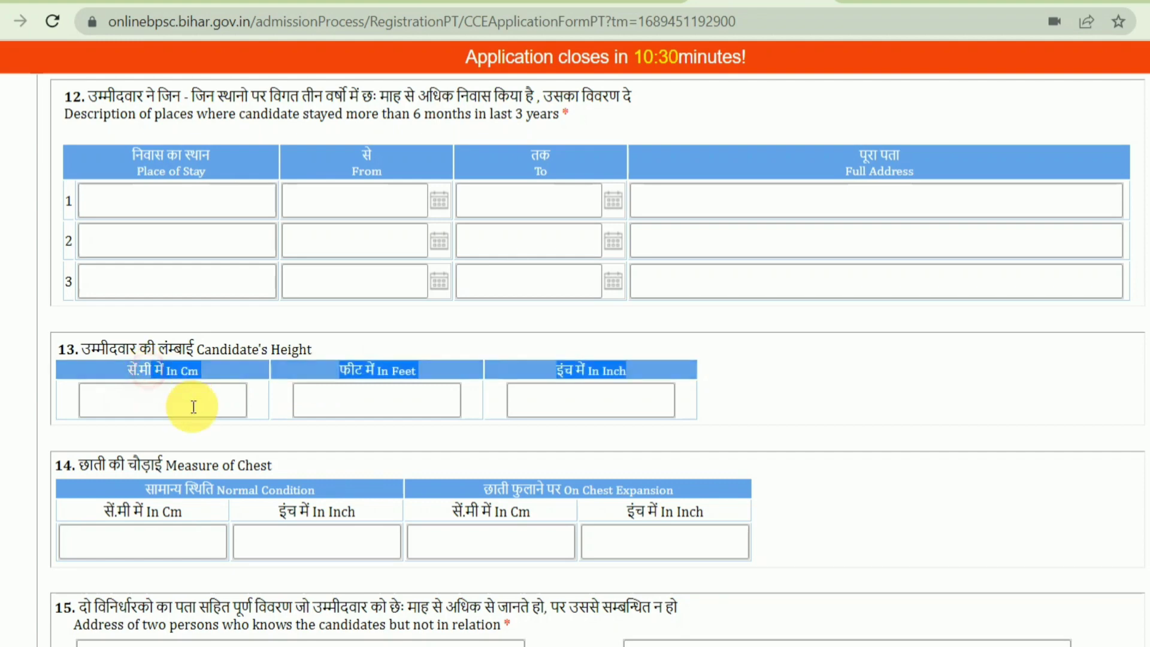
click(357, 378)
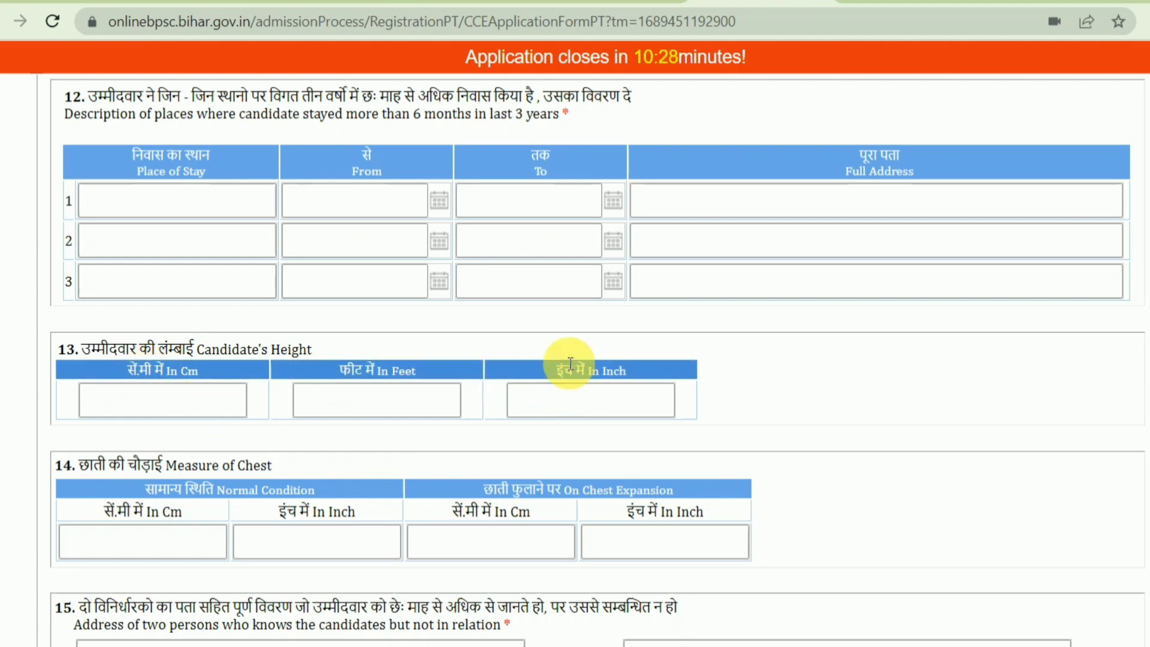
drag(559, 365, 635, 418)
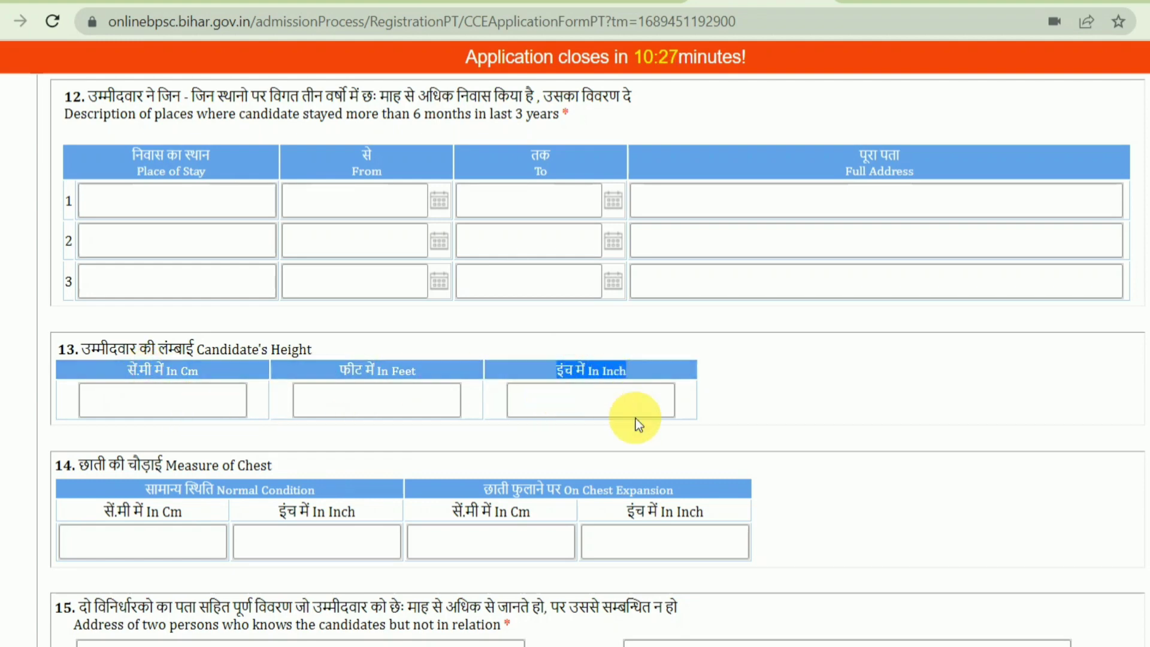
click(570, 396)
text(170)
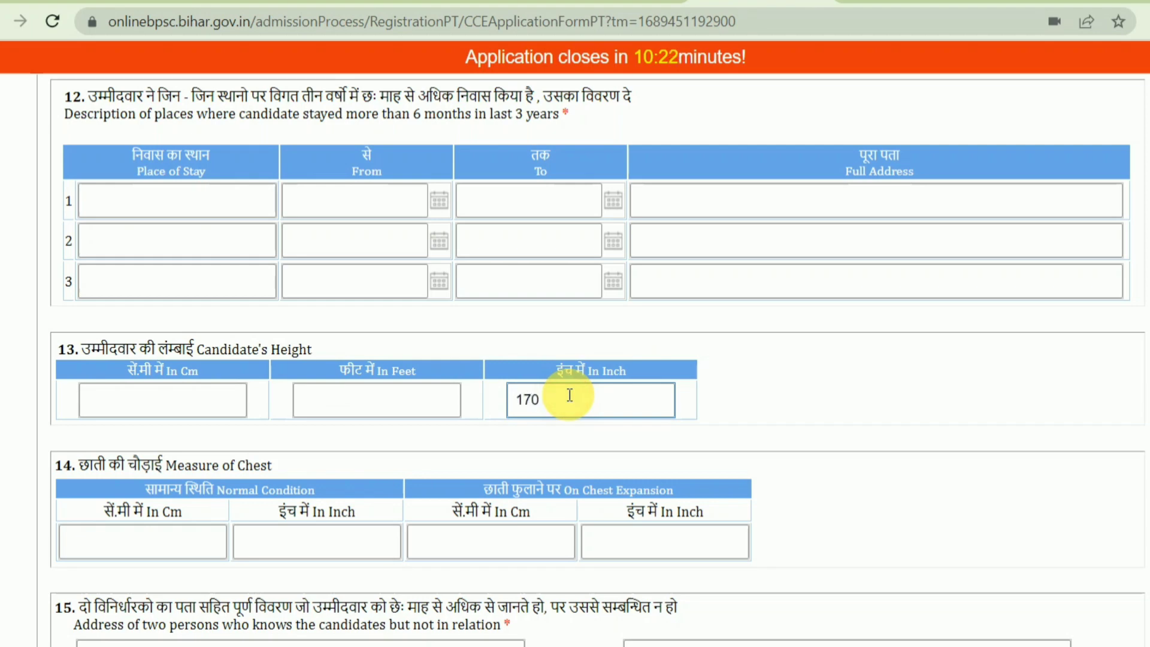
drag(570, 396, 488, 404)
key(BackSpace)
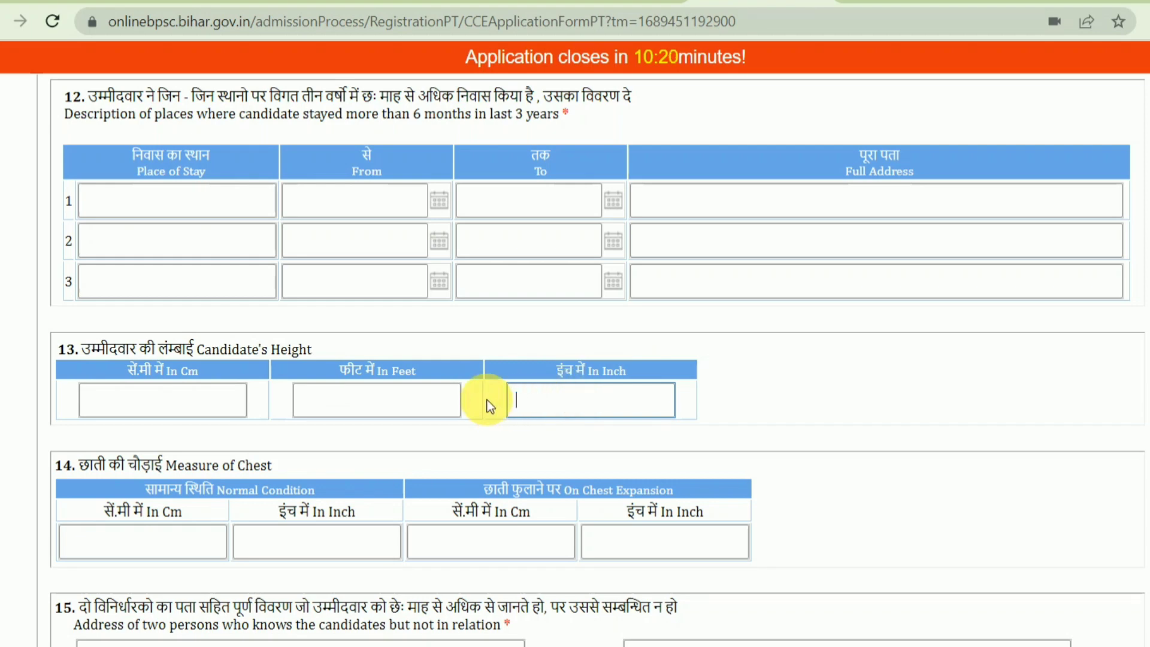
click(144, 399)
text(170)
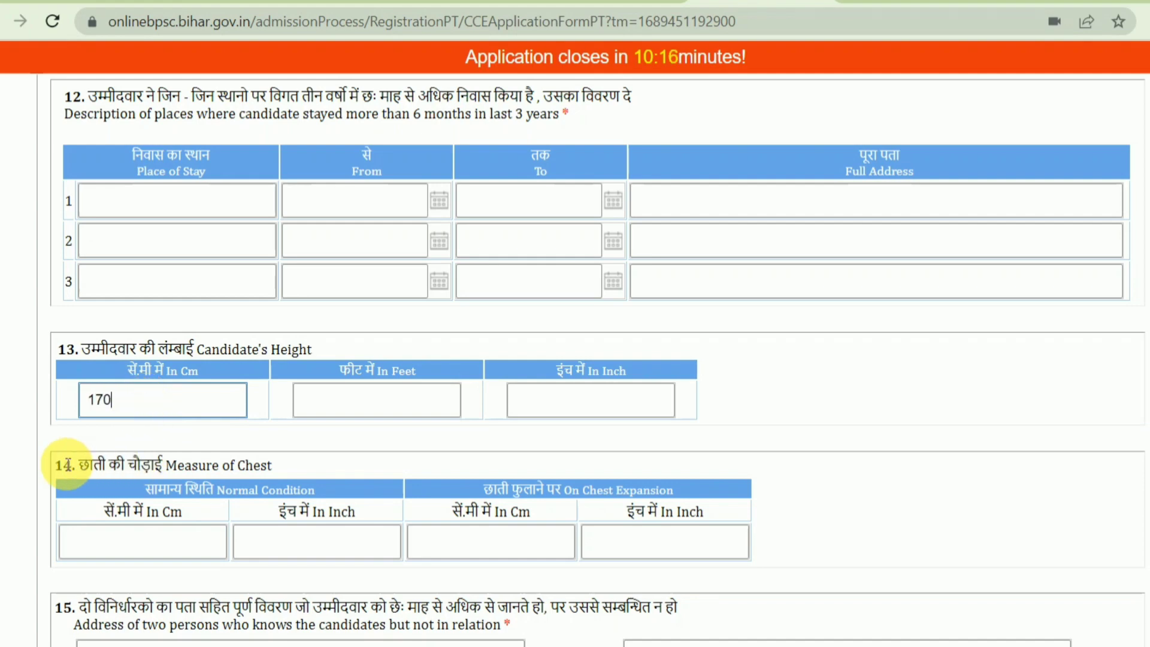
drag(63, 465, 246, 469)
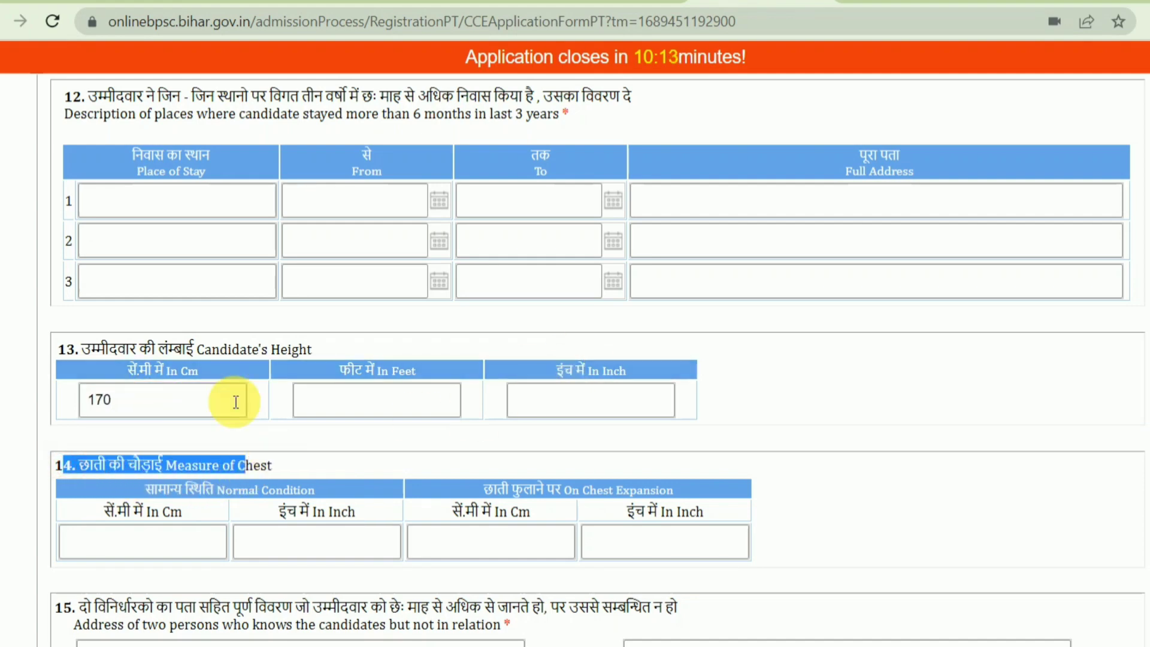
scroll(250, 380, up, 3)
scroll(139, 412, down, 6)
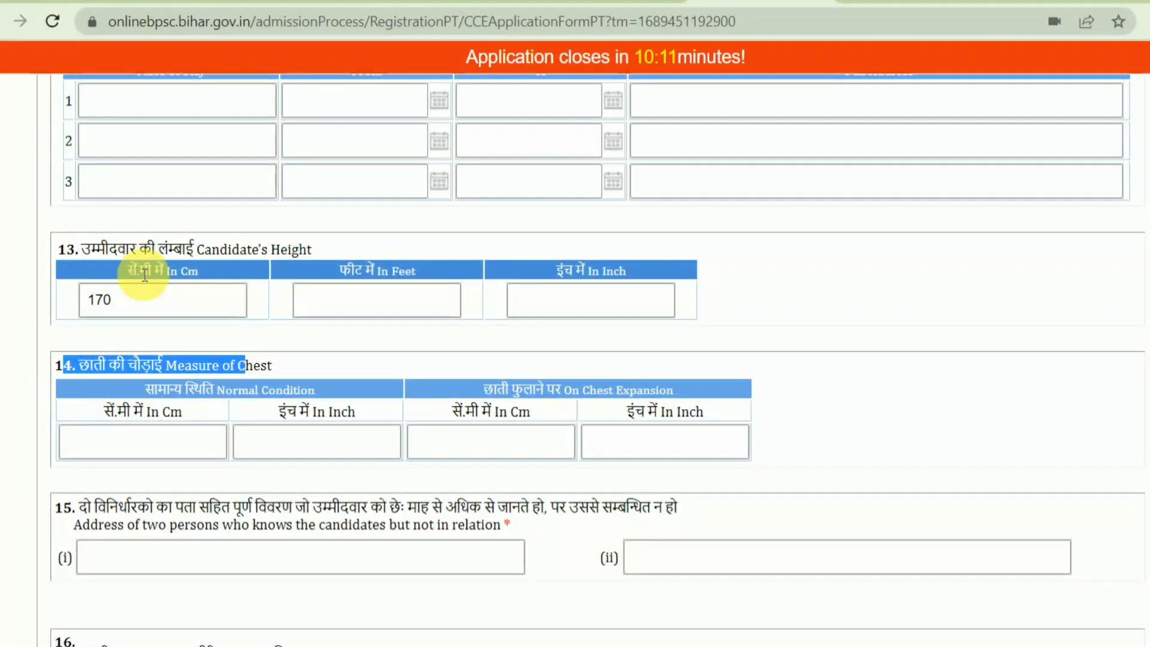
scroll(264, 305, down, 3)
scroll(281, 304, down, 3)
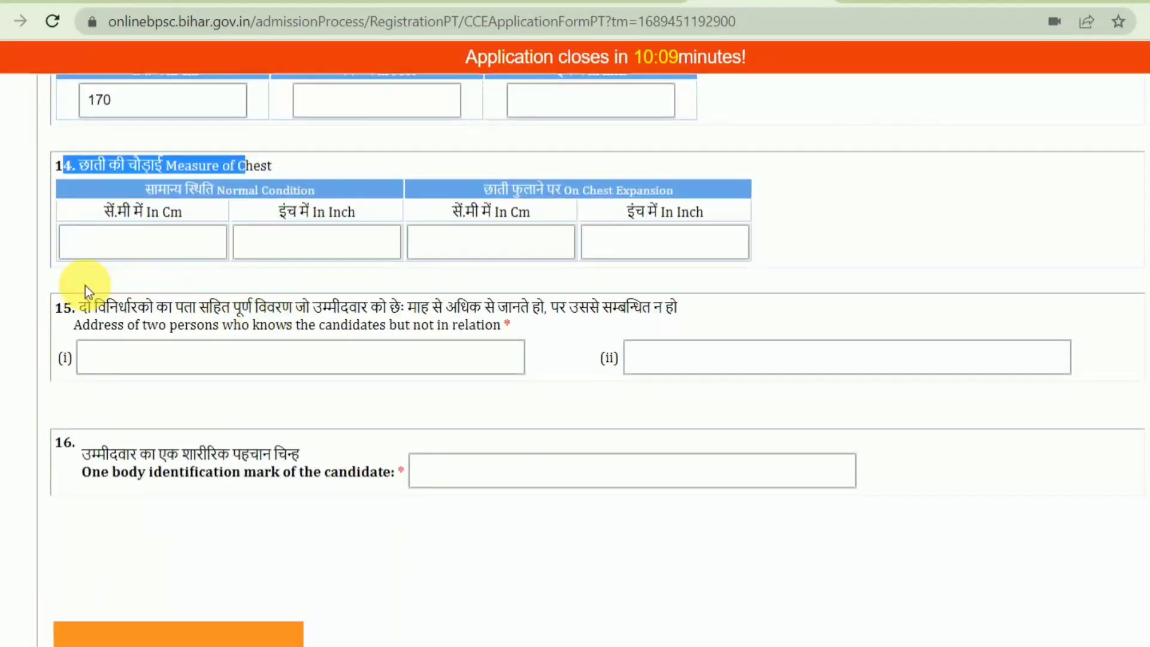
drag(103, 312, 256, 367)
click(256, 367)
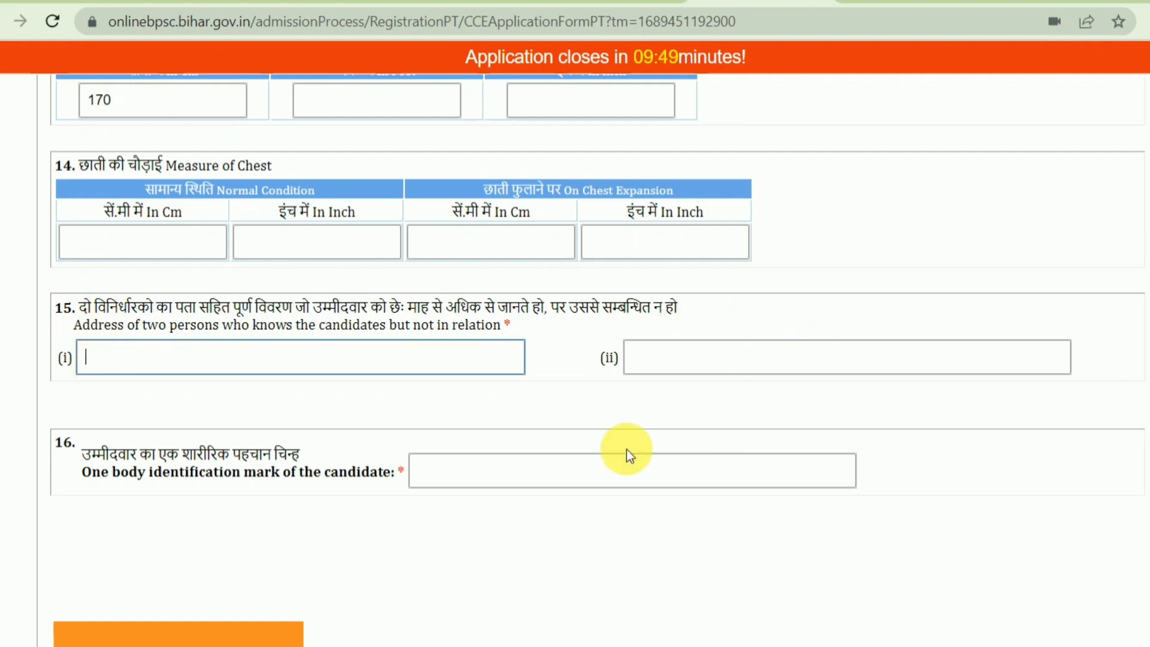
drag(170, 473, 383, 473)
scroll(405, 475, down, 2)
drag(69, 347, 429, 356)
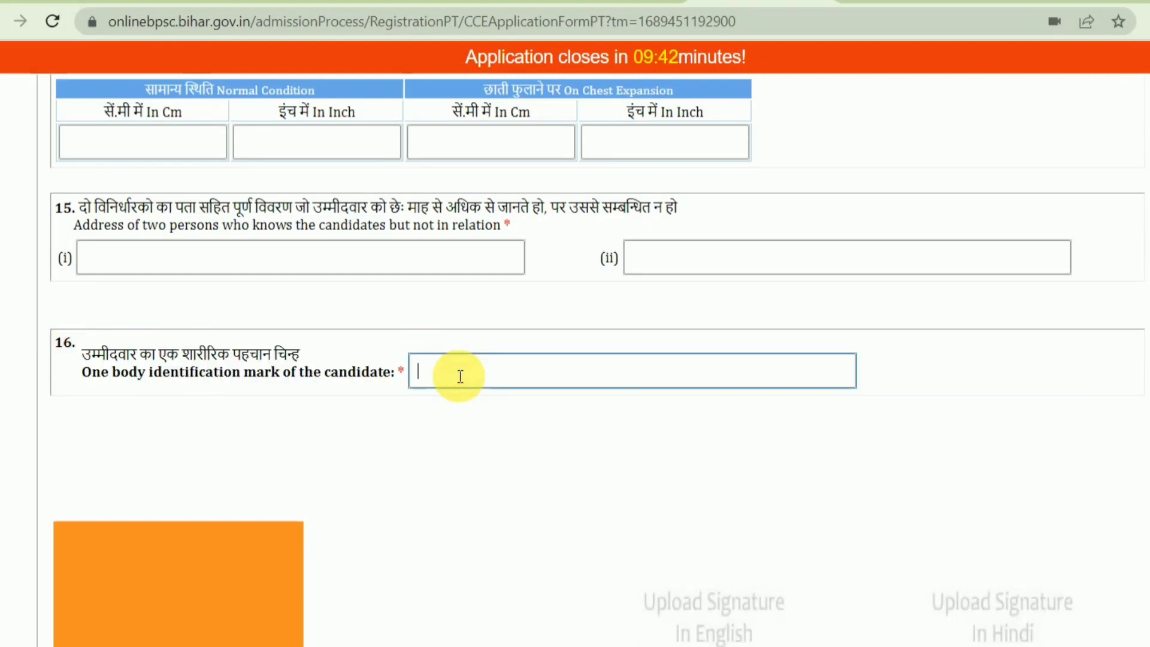
scroll(460, 376, down, 6)
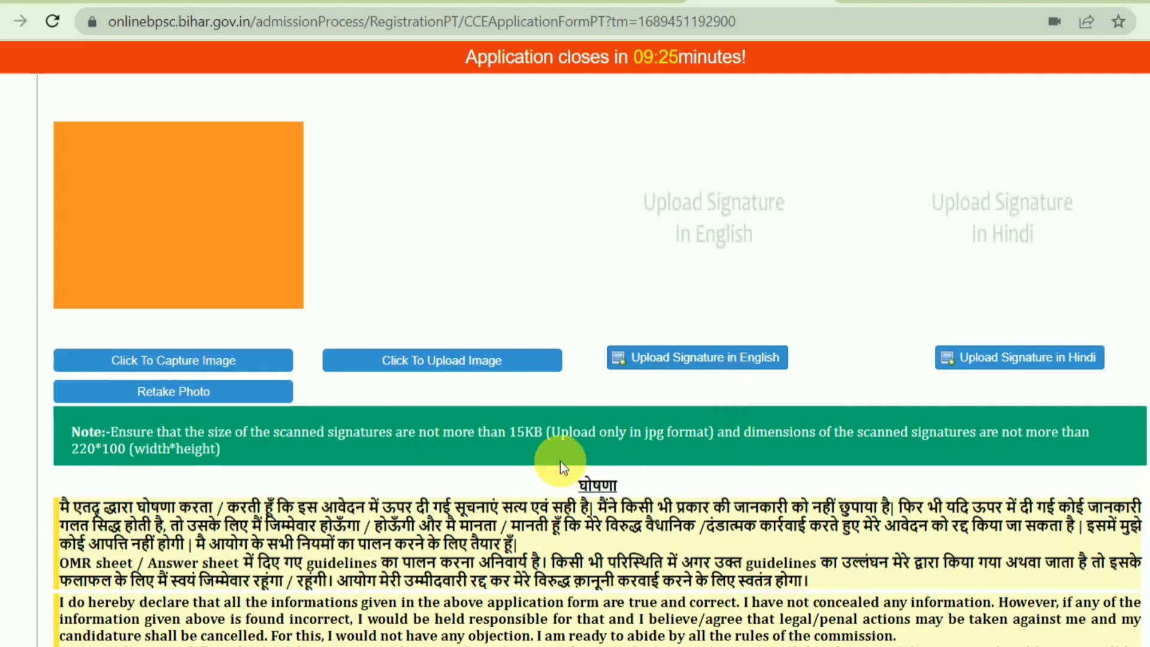
drag(509, 432, 641, 432)
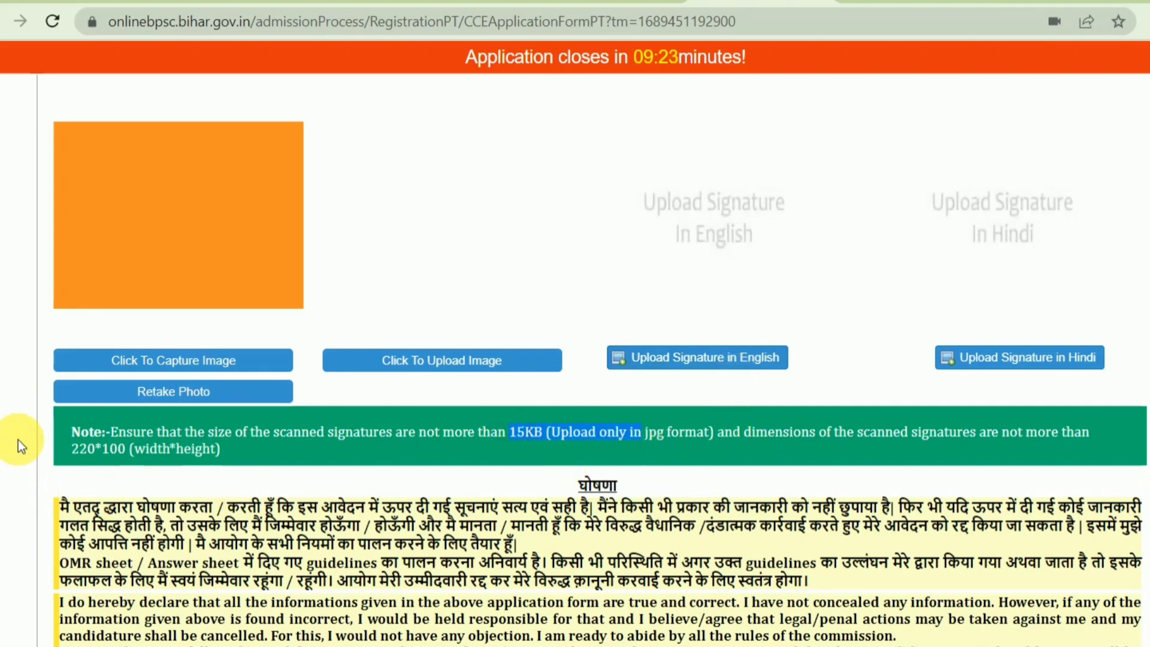
click(76, 445)
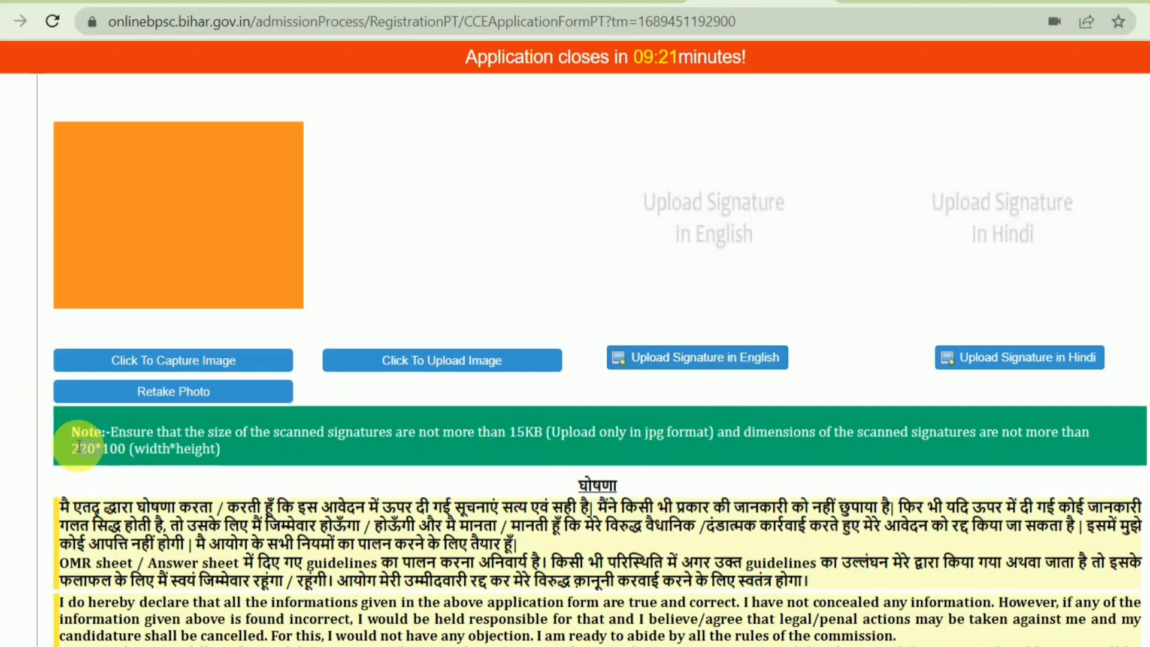
drag(79, 447, 146, 448)
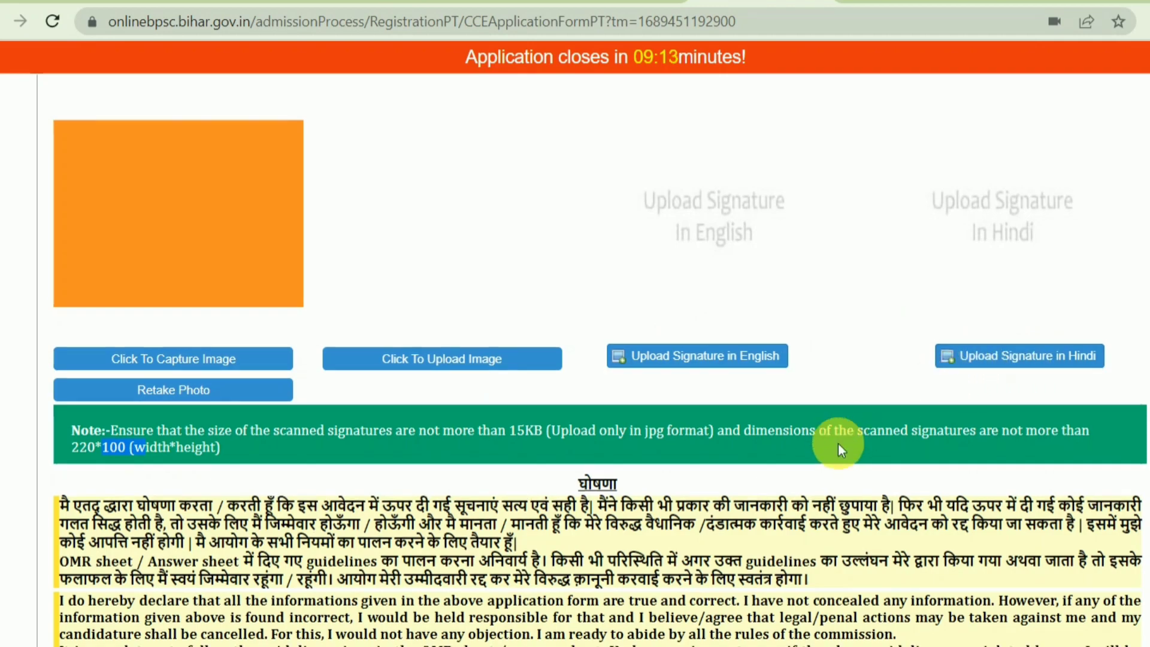
scroll(839, 443, down, 1)
scroll(683, 432, up, 3)
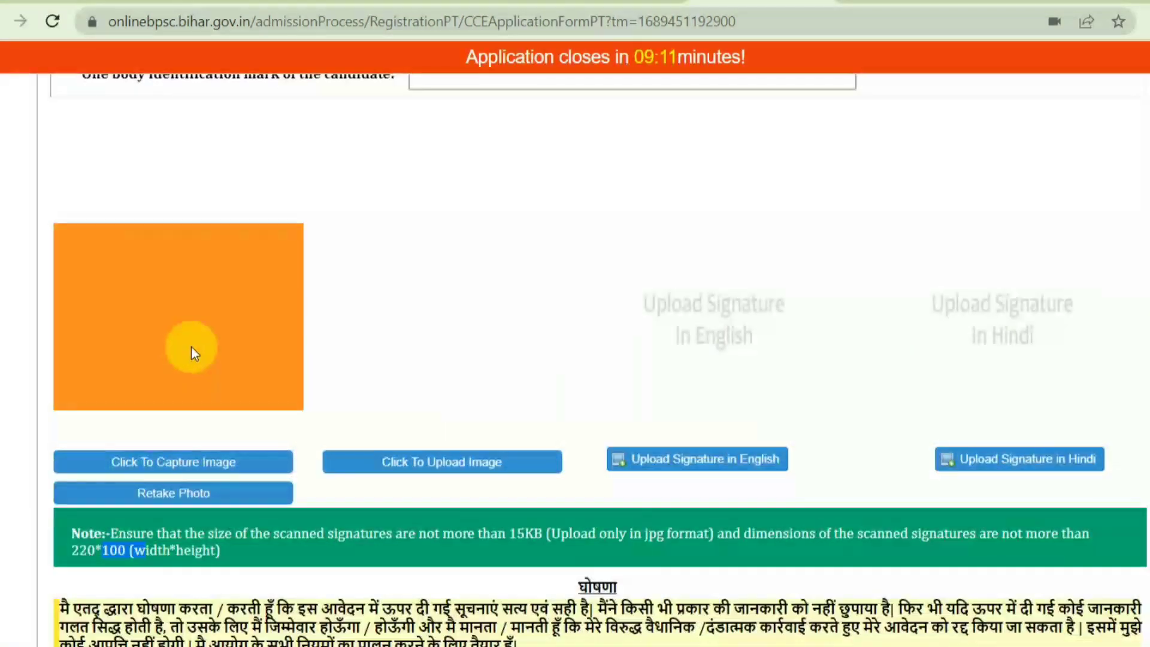
scroll(236, 449, down, 3)
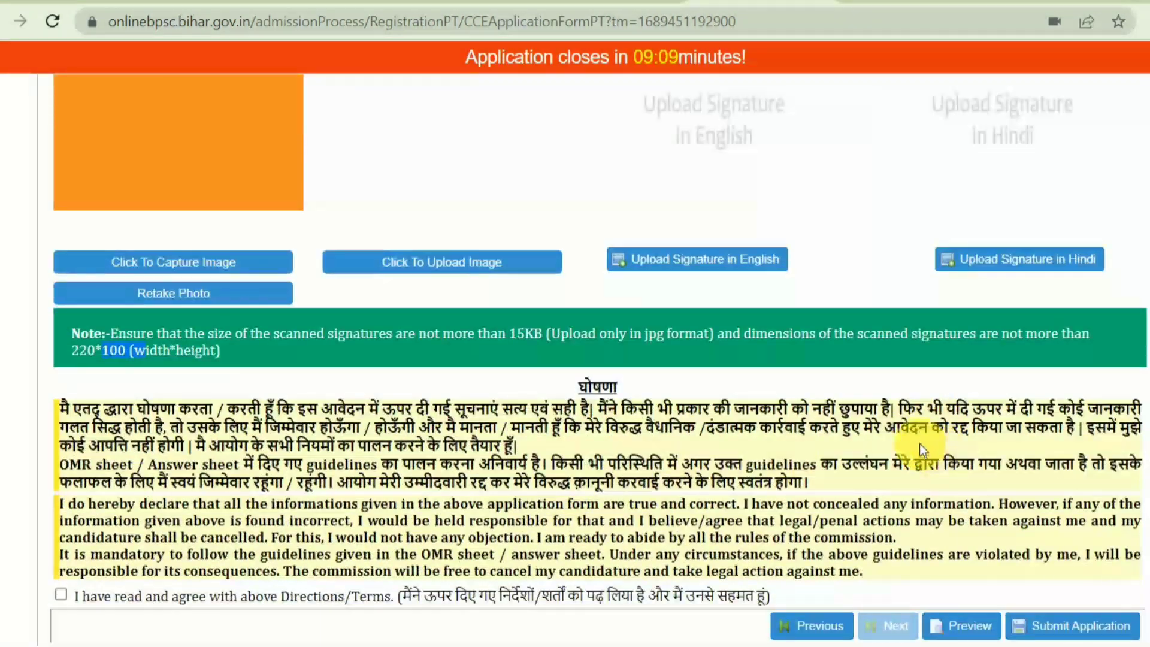
scroll(420, 479, up, 5)
scroll(420, 486, up, 20)
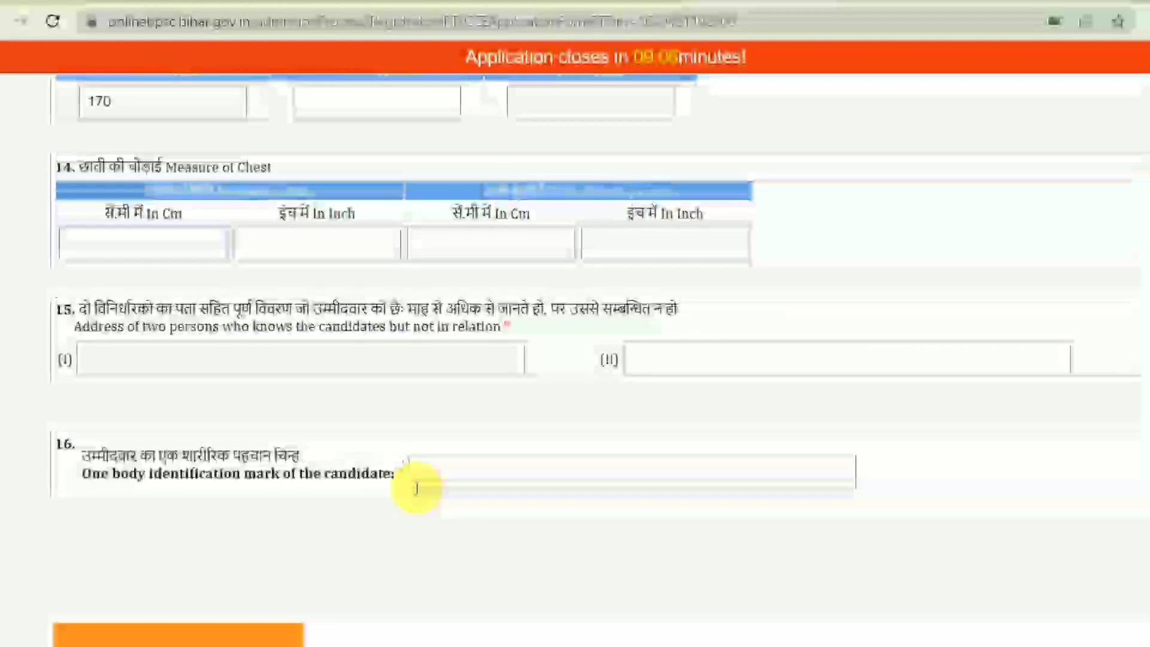
scroll(444, 473, up, 3)
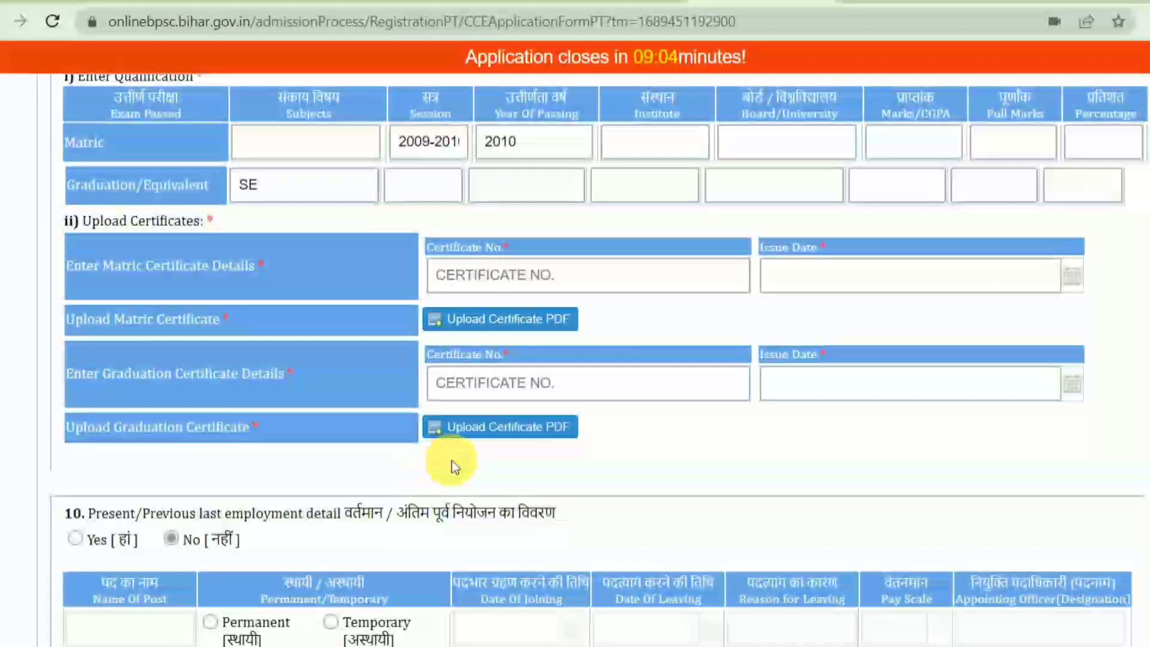
Scroll the form down and back up to review the identification mark and signature area
scroll(476, 467, down, 3)
scroll(480, 468, up, 8)
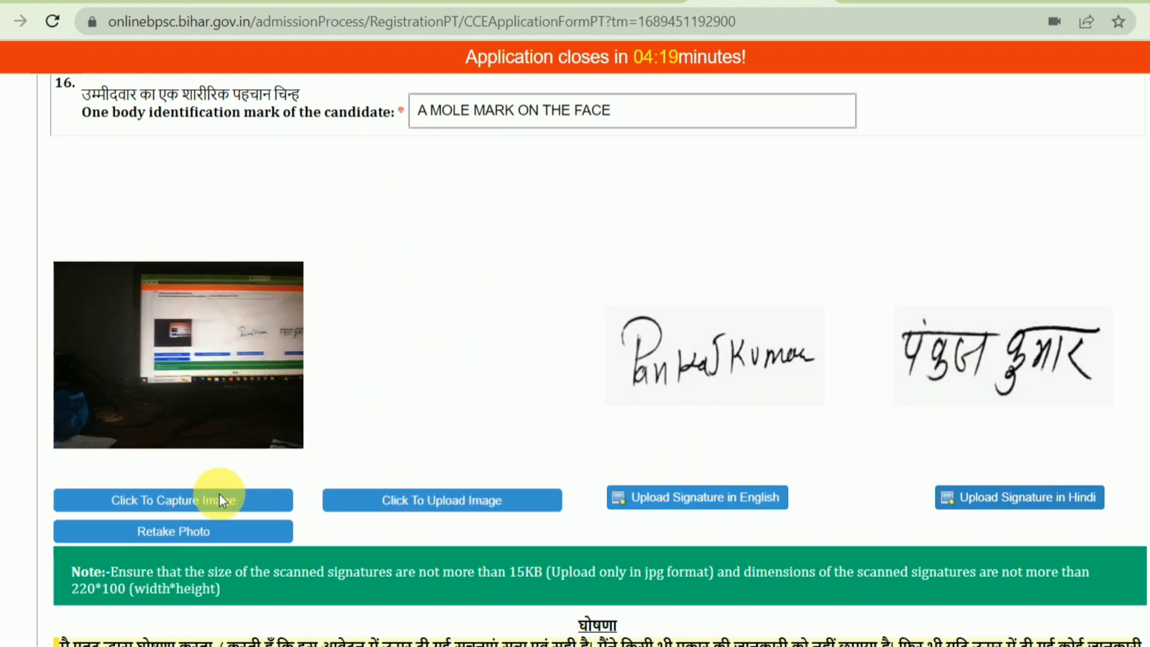
Capture a webcam photo and upload it, dismissing the success message
click(195, 498)
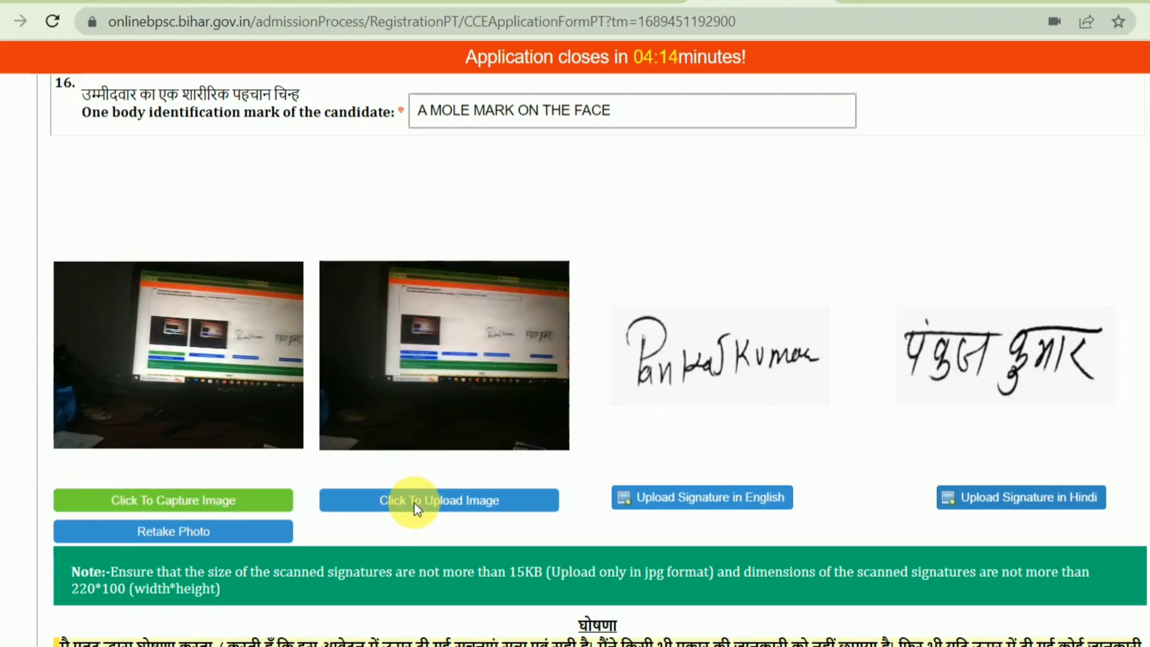
click(473, 506)
click(599, 383)
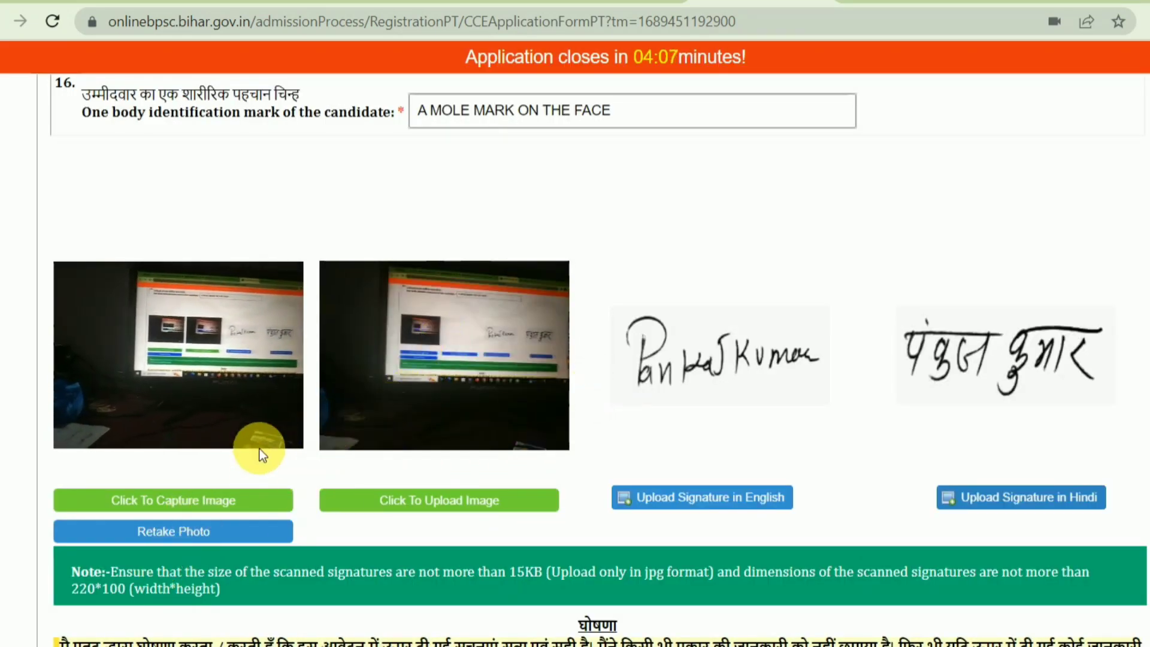
Retake the candidate photo and upload the new capture successfully
click(180, 535)
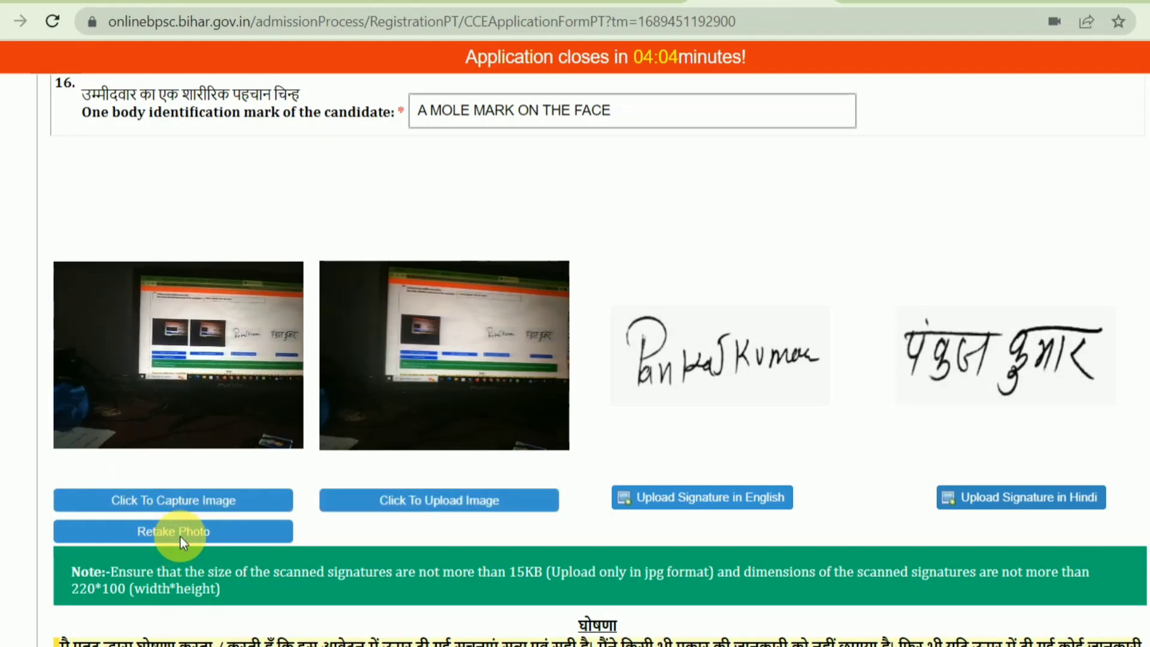
click(185, 499)
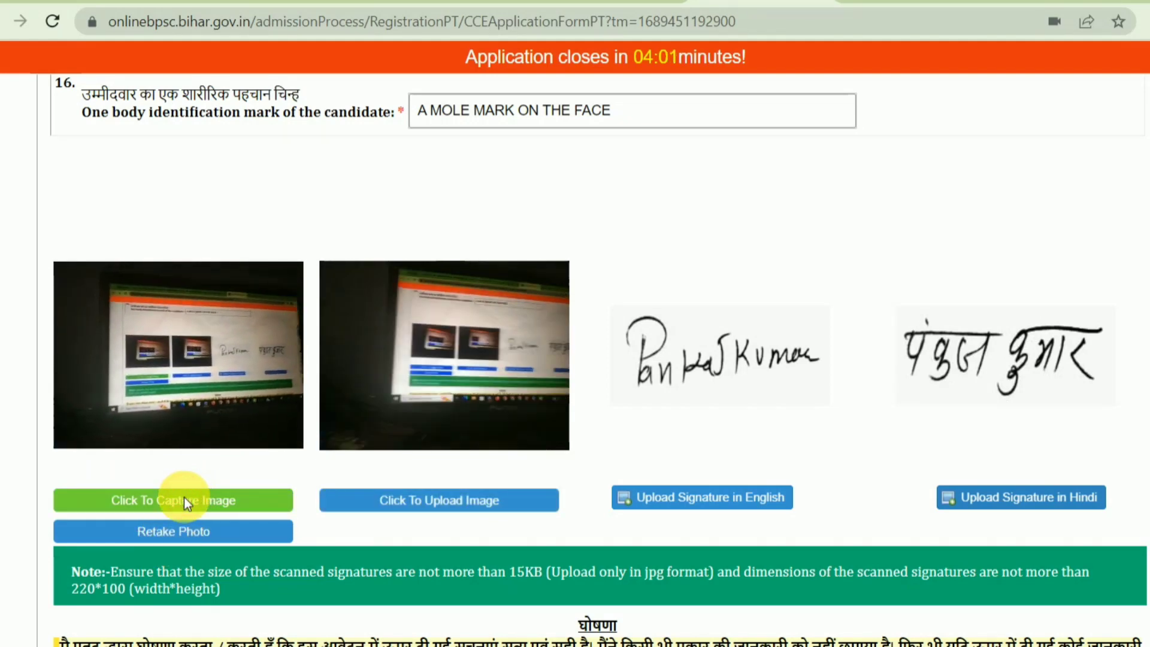
click(454, 500)
click(577, 386)
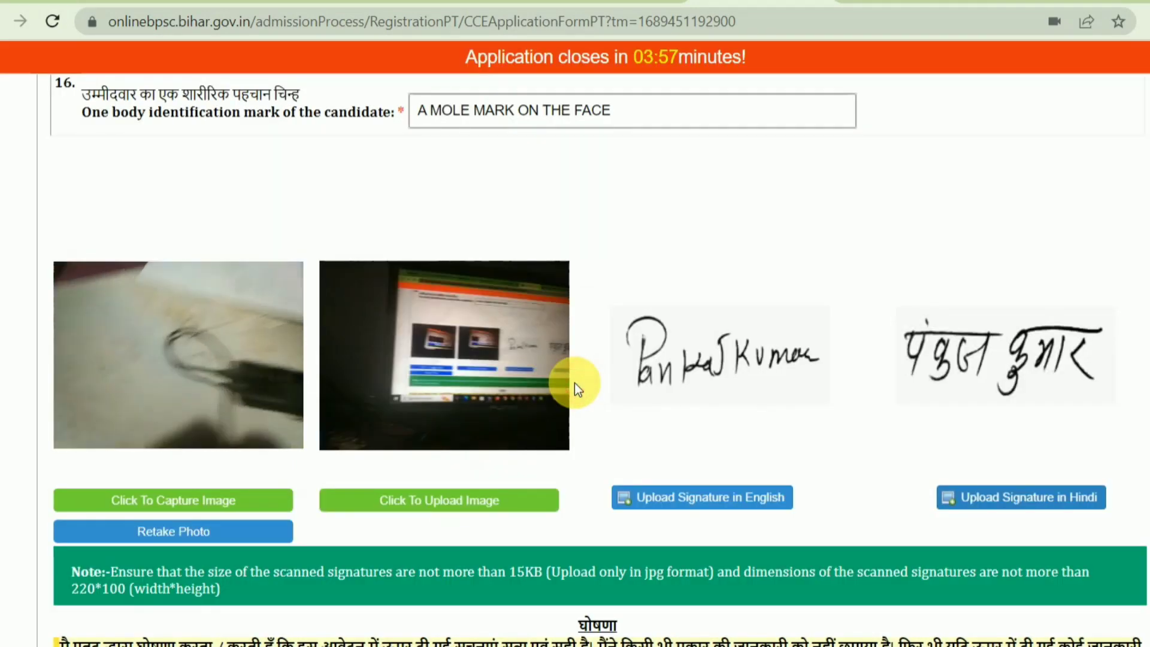
scroll(572, 387, down, 4)
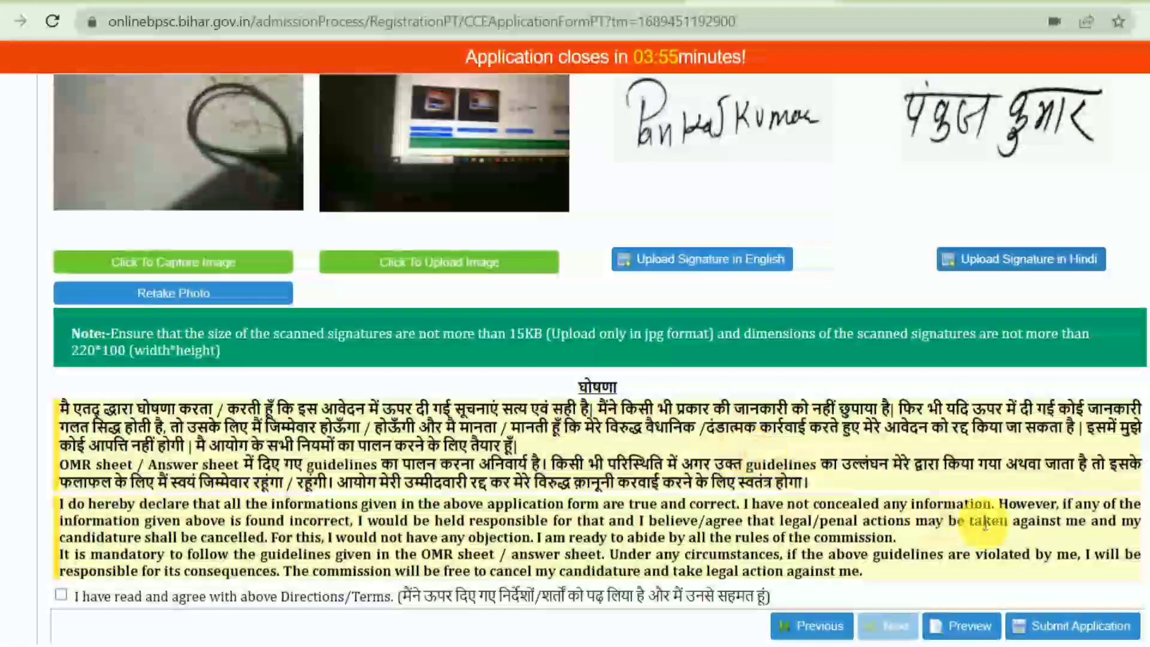
Agree to the declaration, preview the application, and submit it
click(68, 592)
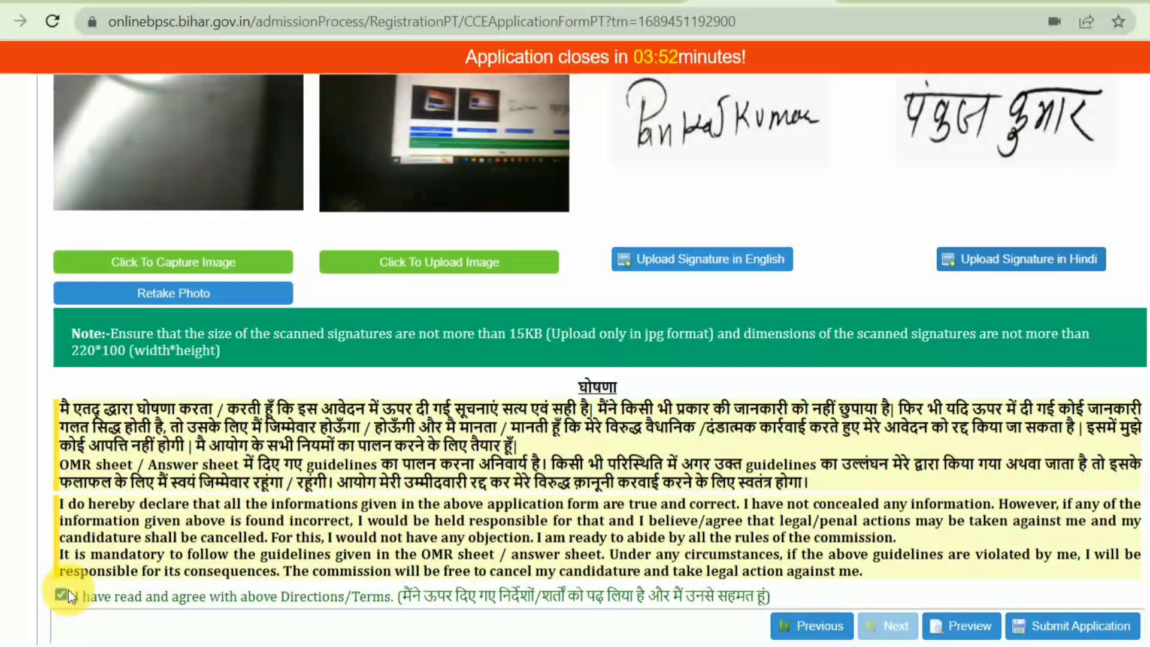
click(988, 630)
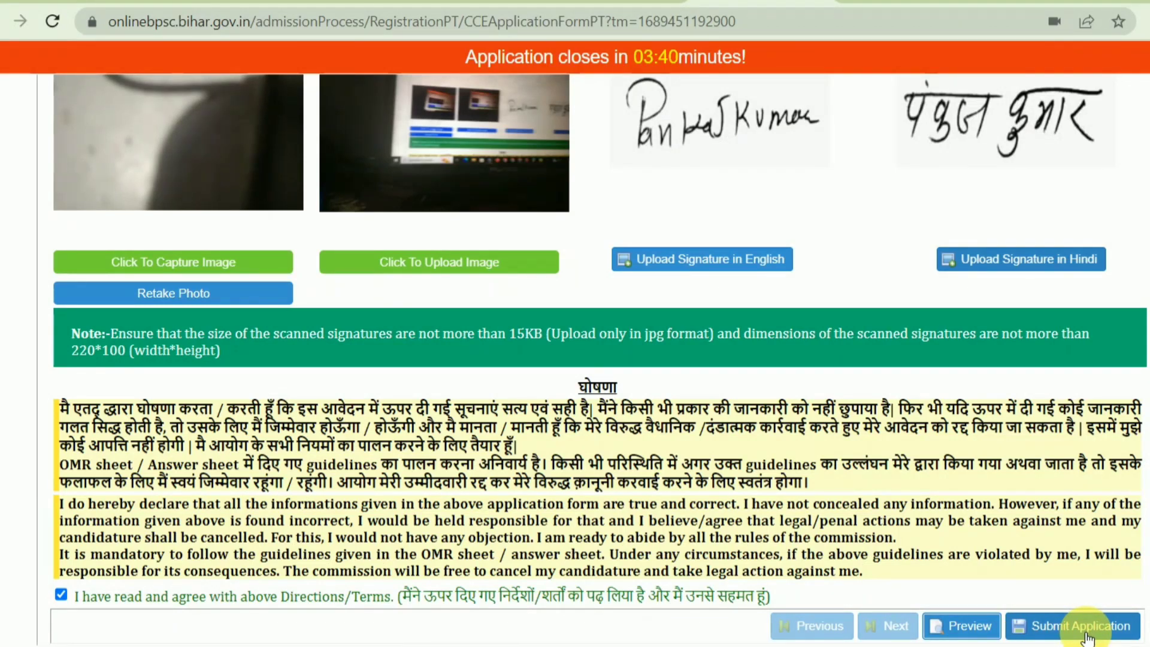
click(1088, 637)
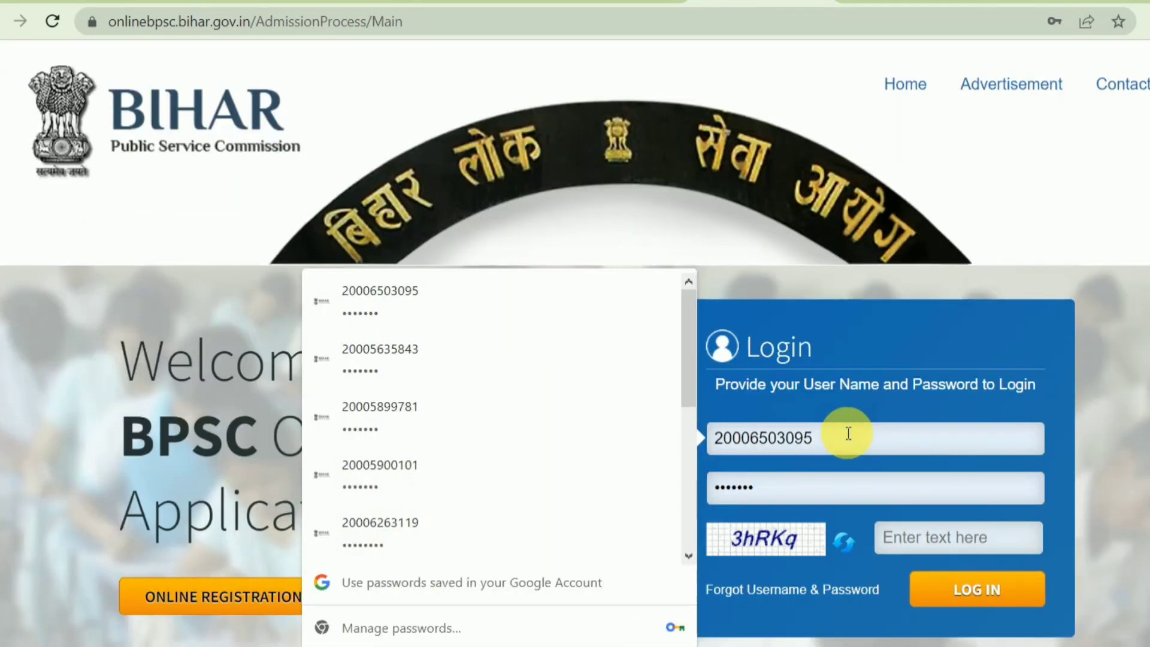
Sign in with the saved credentials to reach the candidate dashboard
click(844, 364)
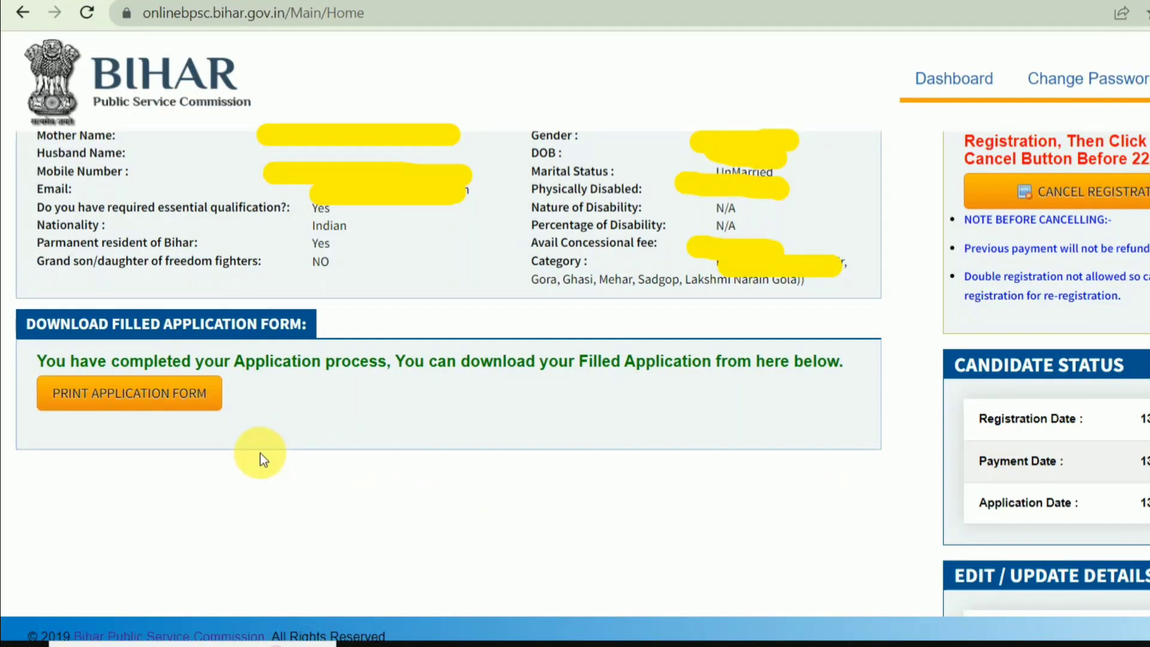